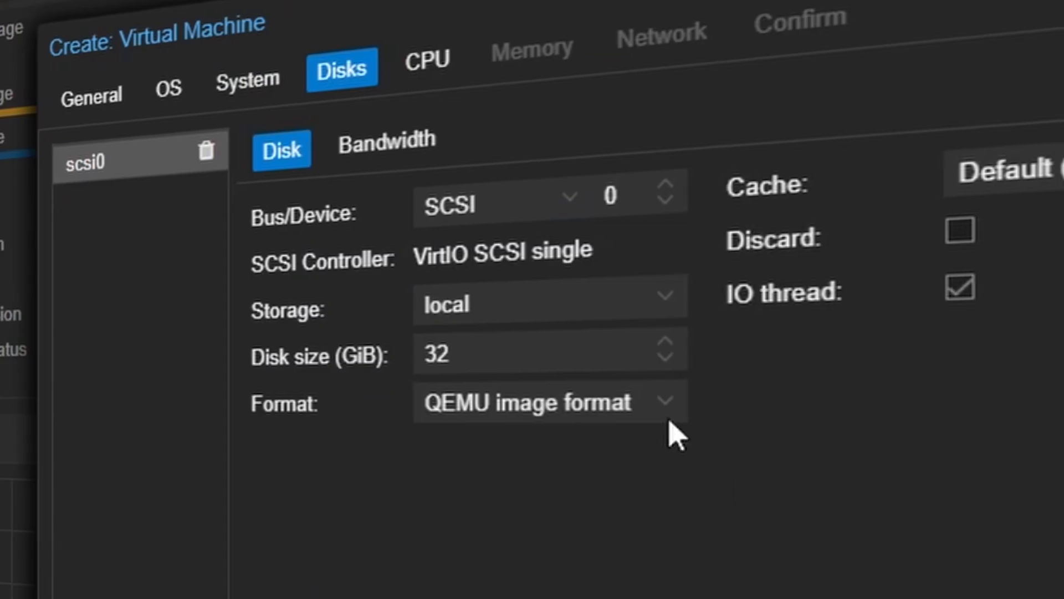
{"action": "left_click", "coordinate": [589, 351]}
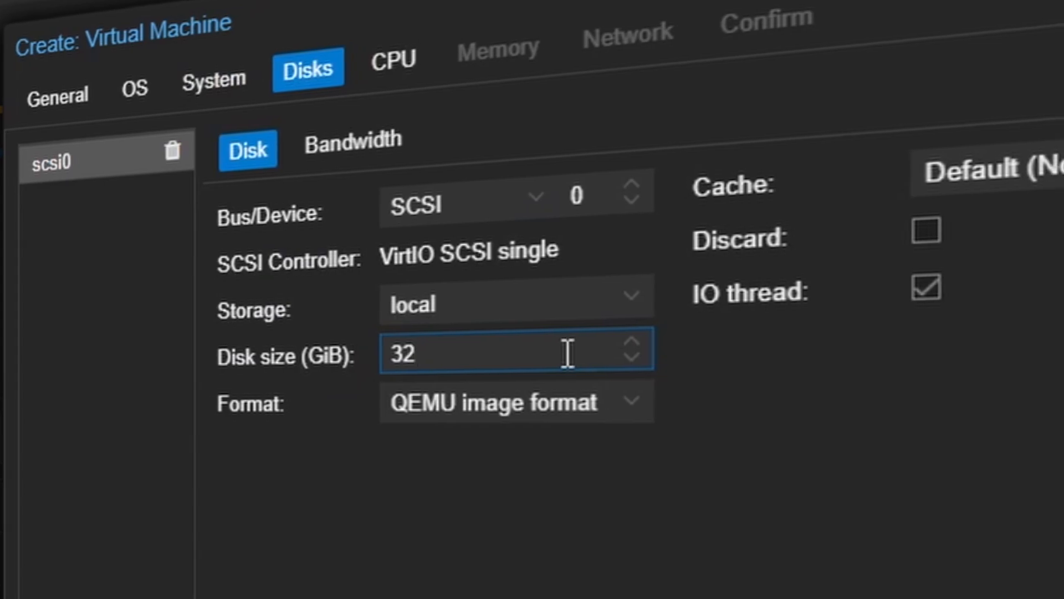
{"action": "key", "text": "BackSpace"}
{"action": "key", "text": "BackSpace"}
{"action": "type", "text": "64"}
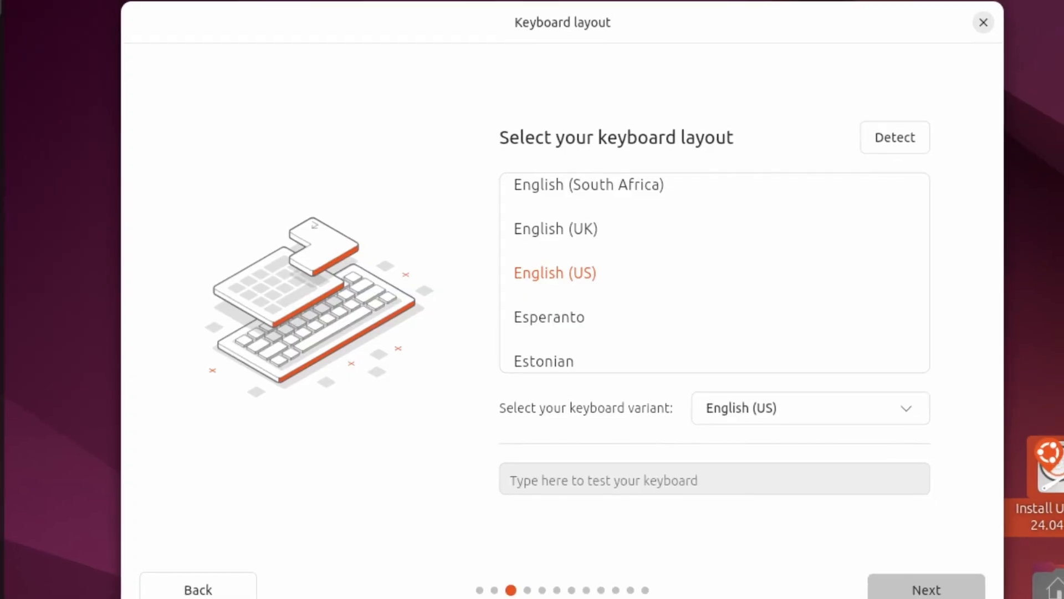
{"action": "left_click", "coordinate": [879, 582]}
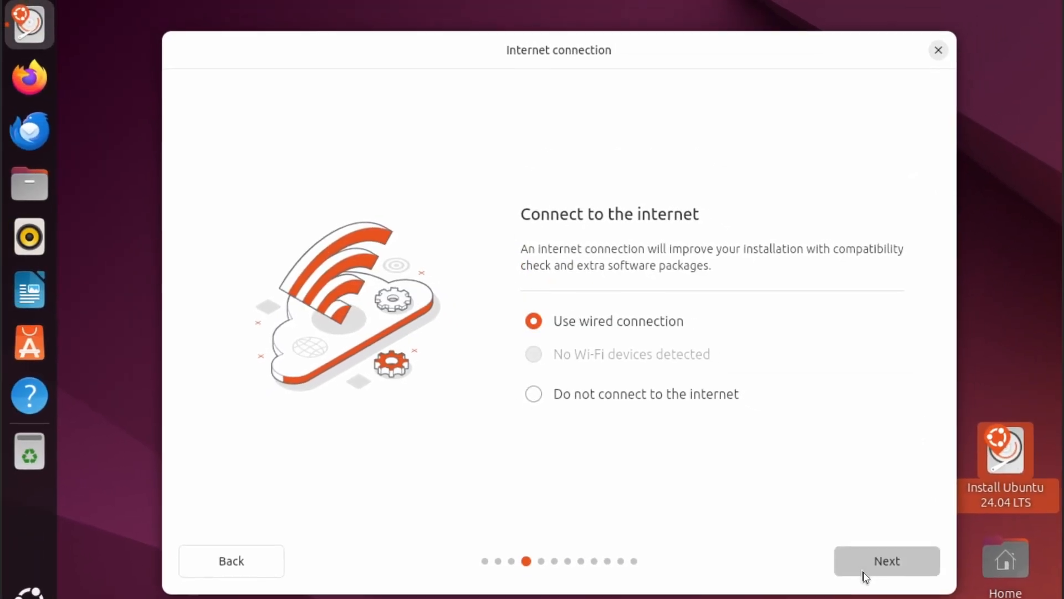
{"action": "left_click", "coordinate": [856, 559]}
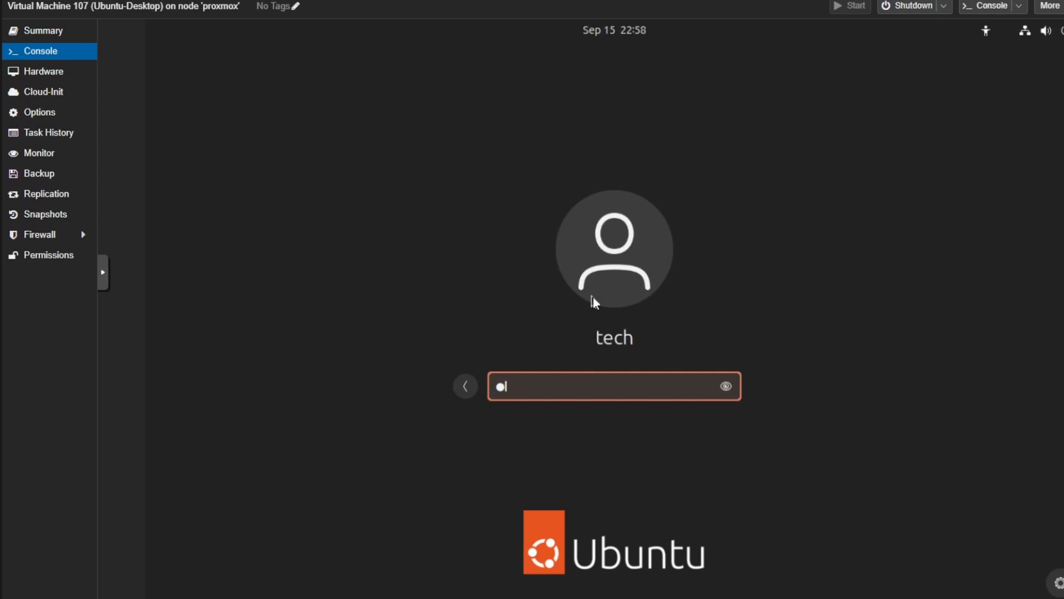
{"action": "type", "text": "******"}
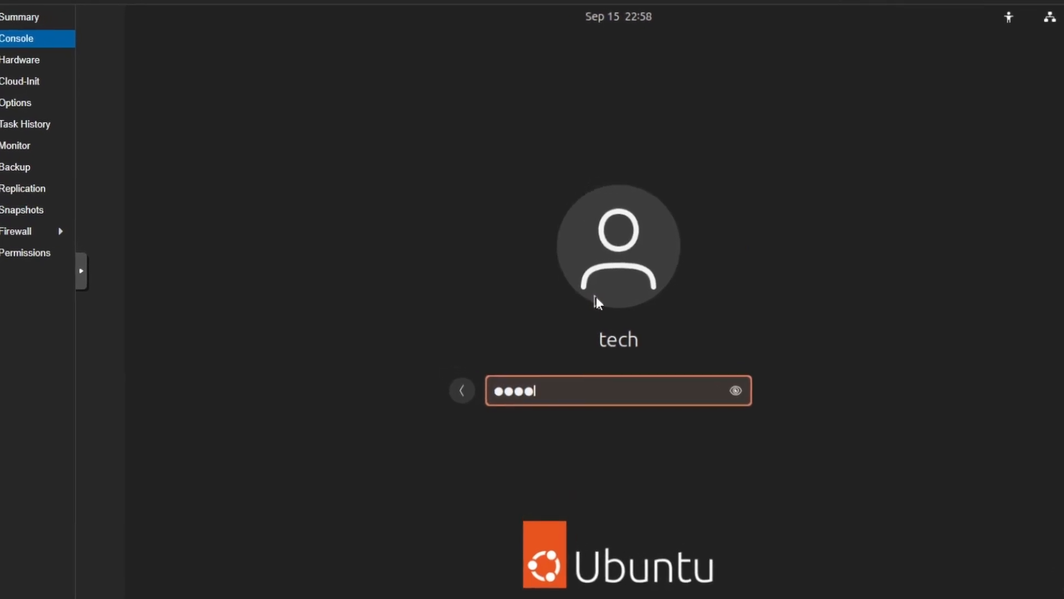
{"action": "type", "text": "**"}
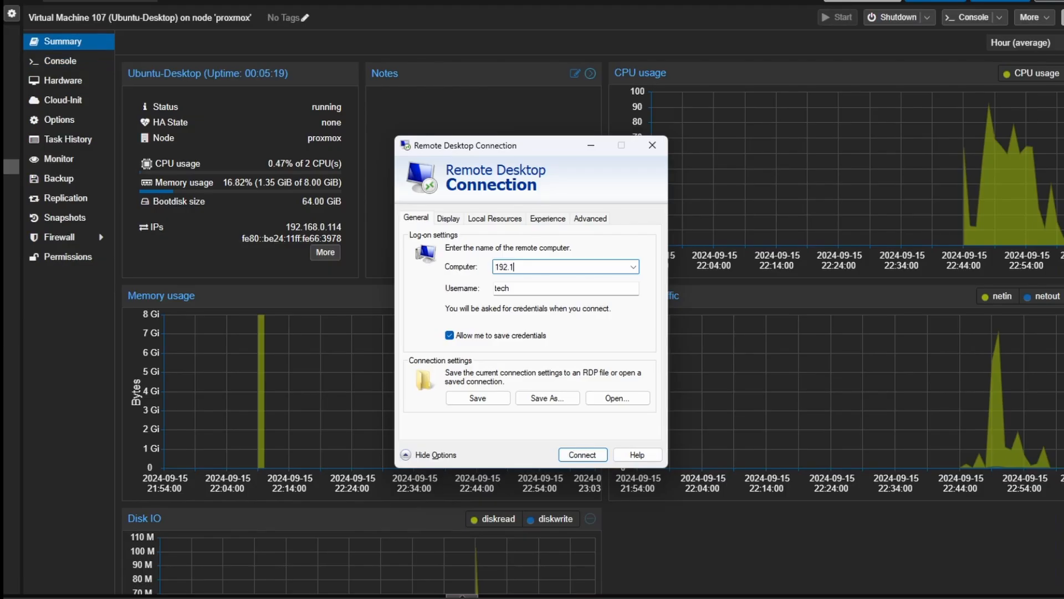
{"action": "type", "text": "68.1.10"}
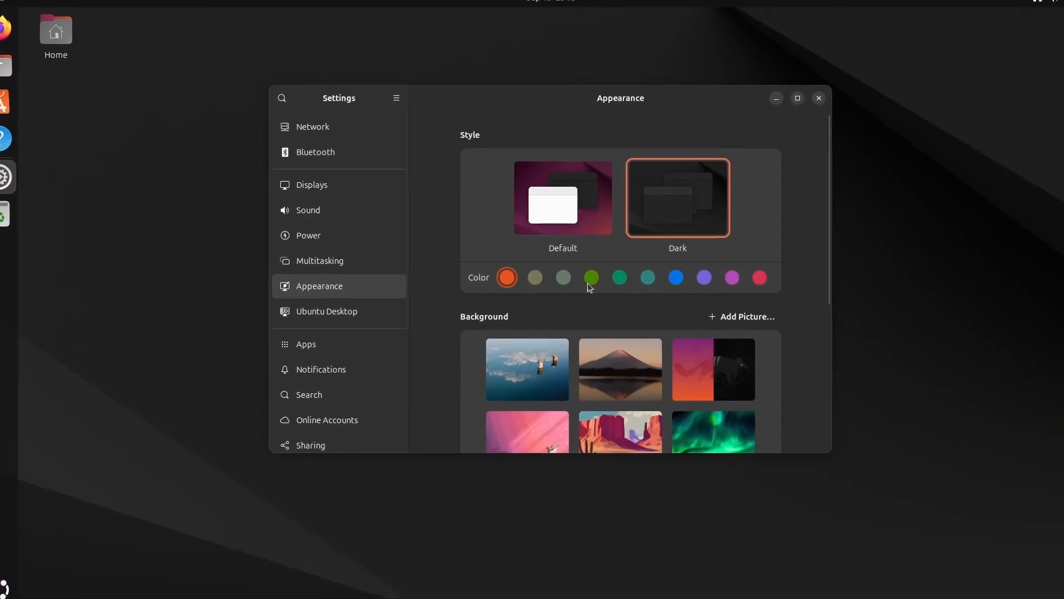
{"action": "left_click", "coordinate": [596, 279]}
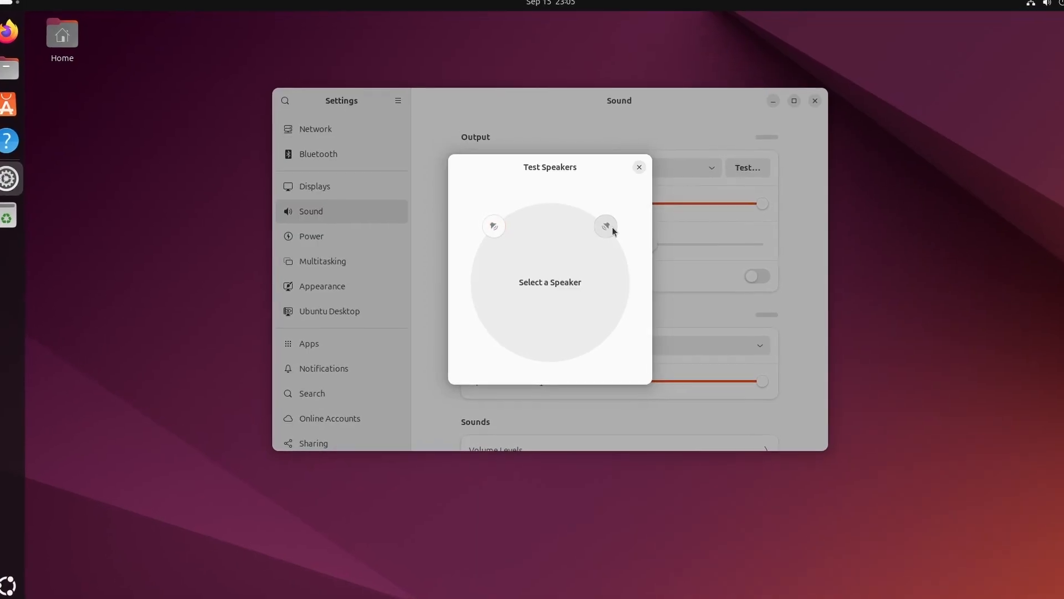
{"action": "left_click", "coordinate": [610, 227]}
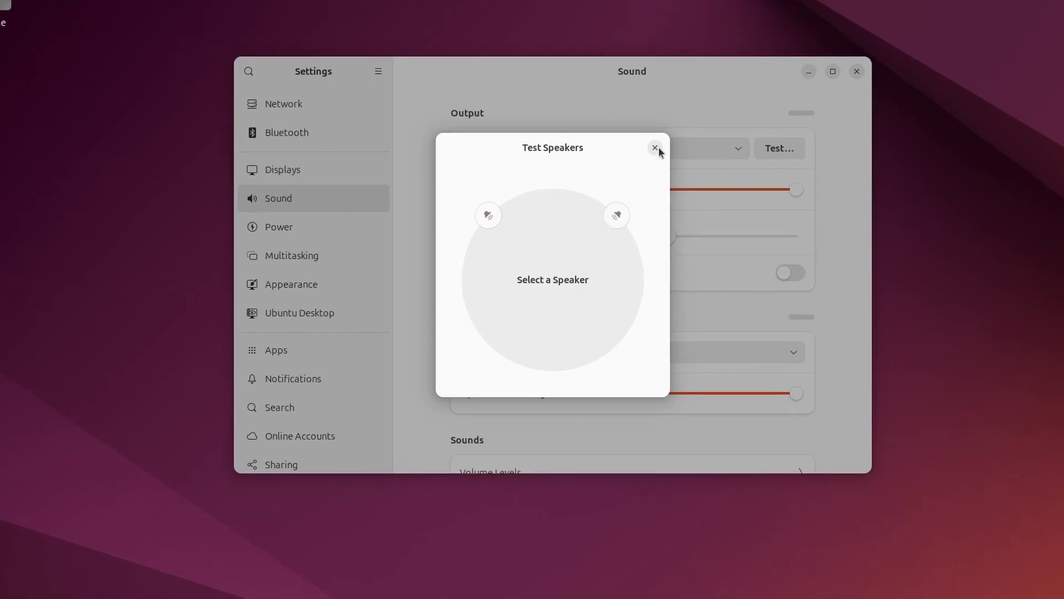
{"action": "left_click", "coordinate": [643, 163]}
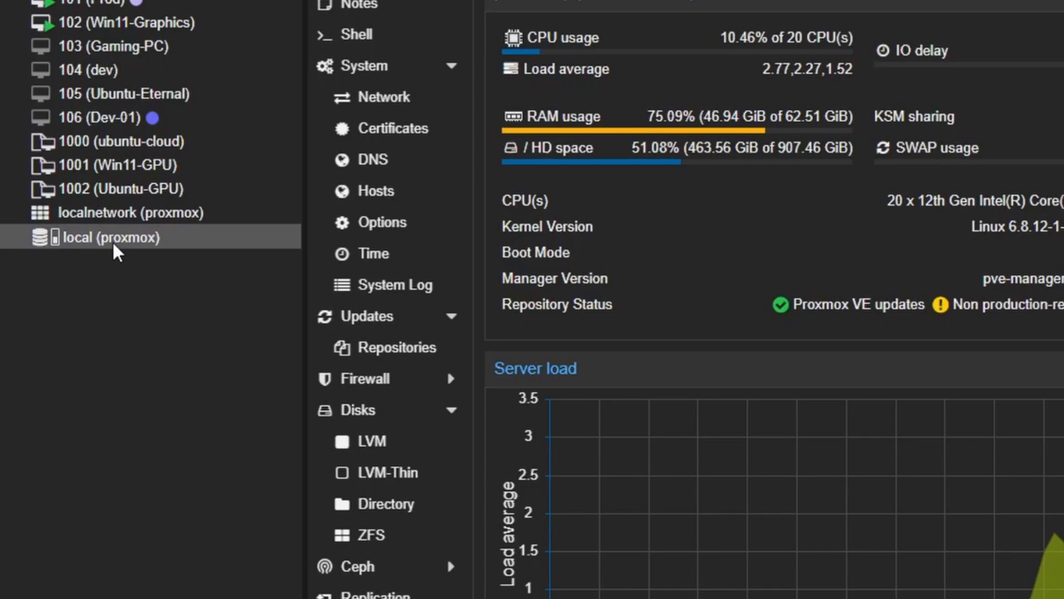
- Open the ISO Images list of the local storage on node proxmox
{"action": "left_click", "coordinate": [112, 241]}
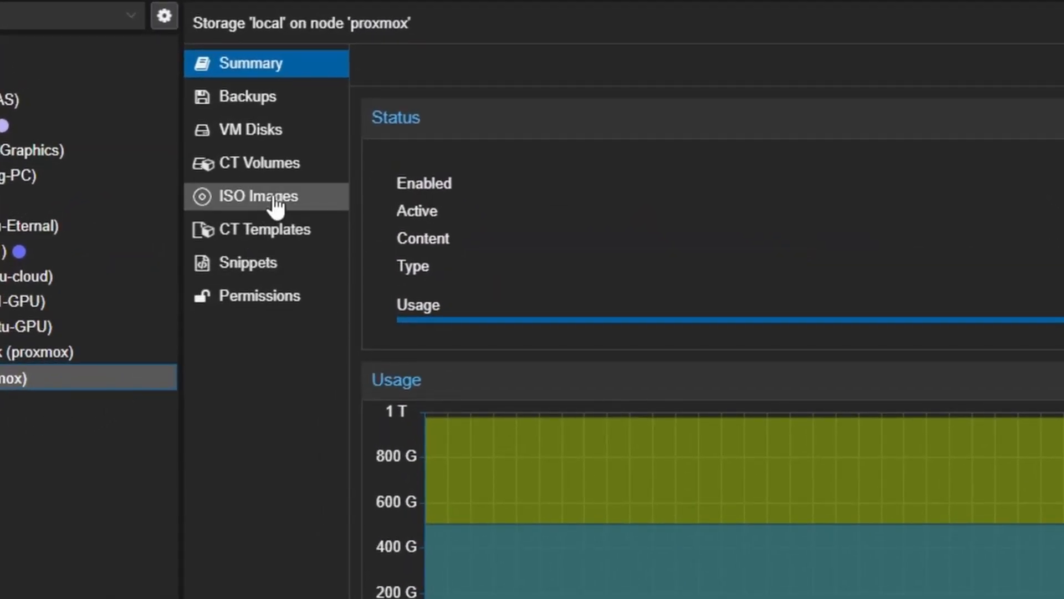
{"action": "left_click", "coordinate": [275, 200]}
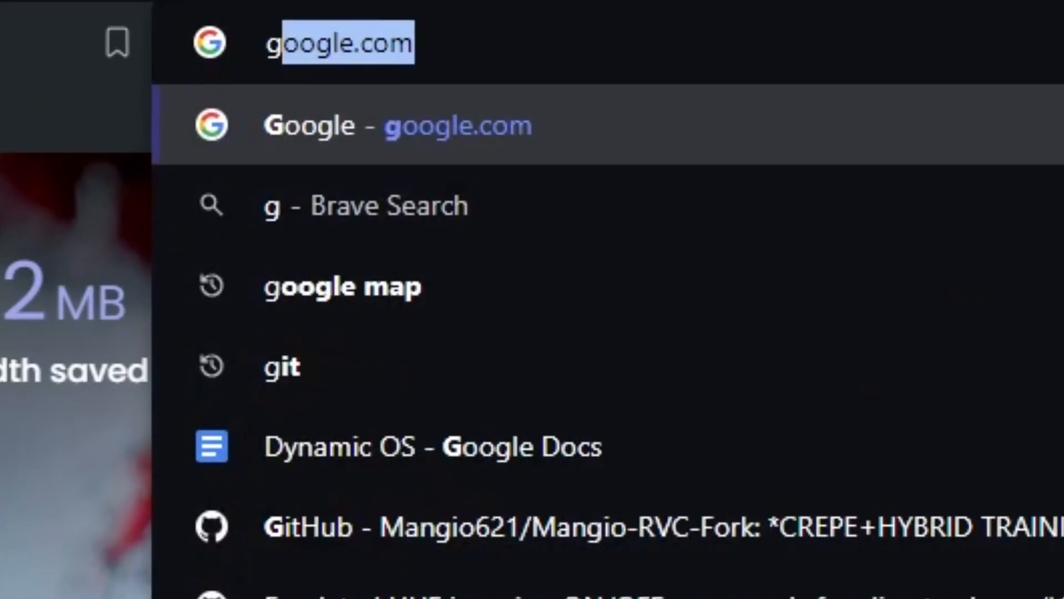
- Go to google.com in the browser and search for ubuntu desktop
{"action": "type", "text": "oogle.com"}
{"action": "key", "text": "Return"}
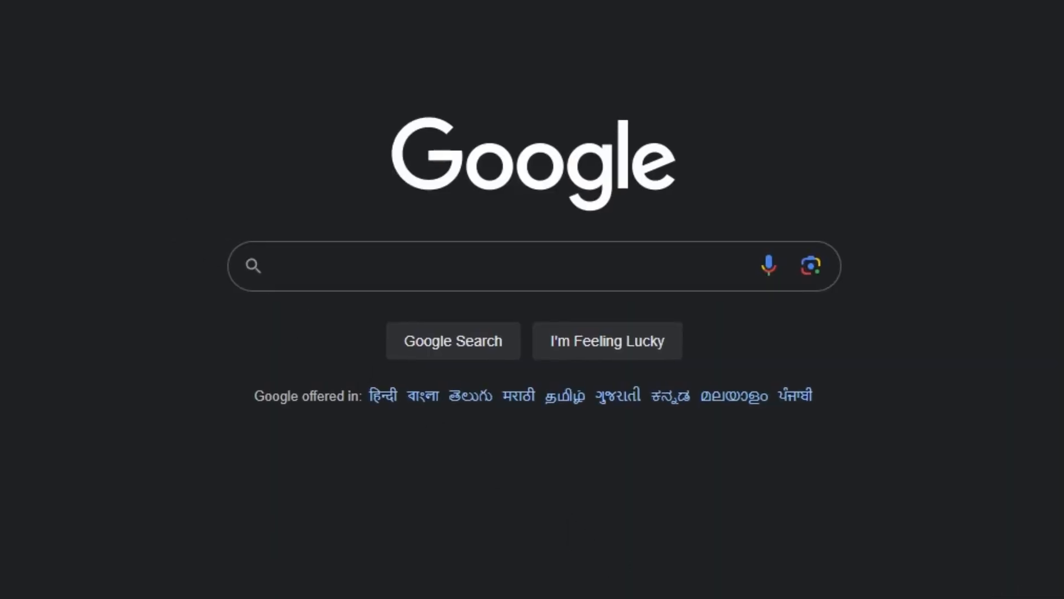
{"action": "left_click", "coordinate": [589, 287]}
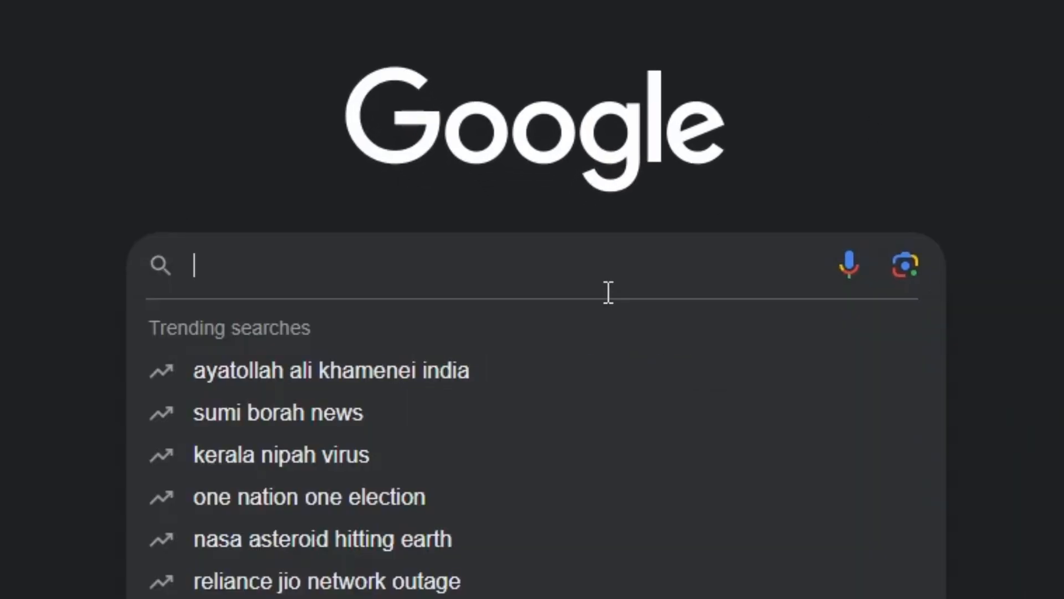
{"action": "type", "text": "ubuntu desktop"}
{"action": "key", "text": "Return"}
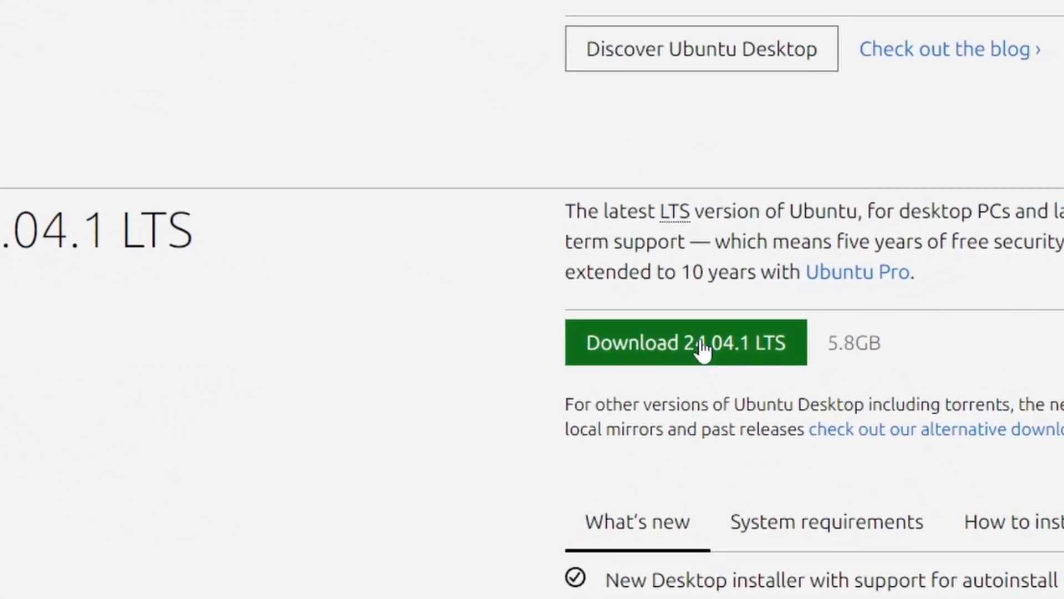
- Cancel saving the Ubuntu Desktop 24.04.1 LTS download and copy the direct download link address instead
{"action": "left_click", "coordinate": [702, 346]}
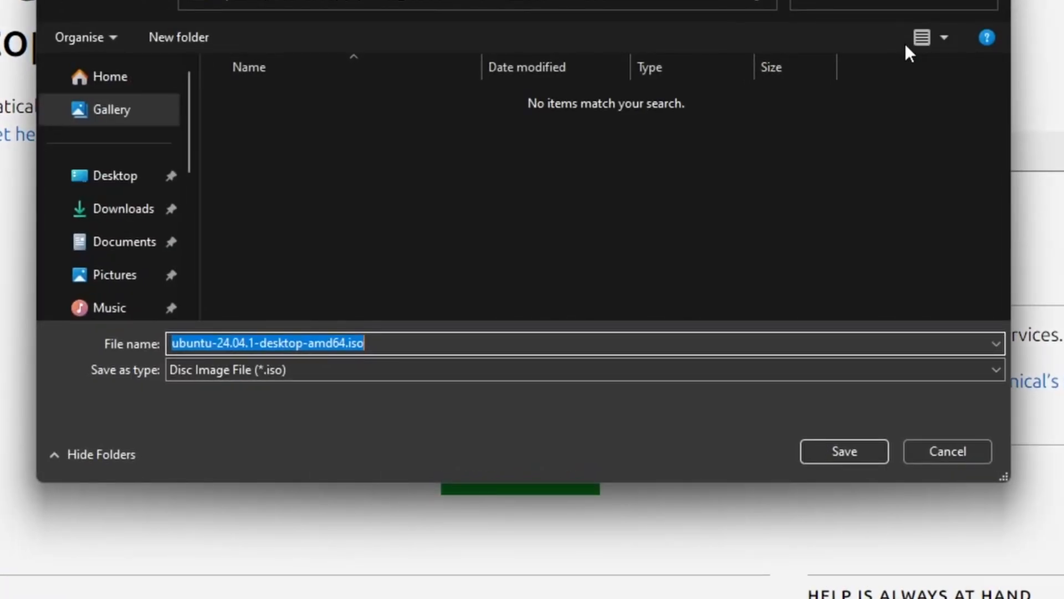
{"action": "left_click", "coordinate": [921, 450]}
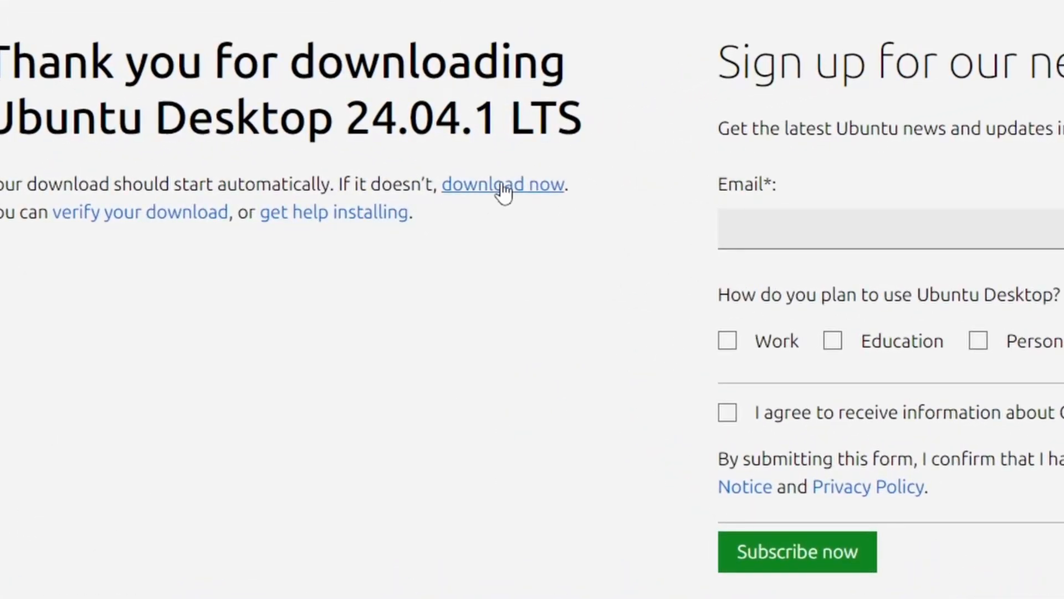
{"action": "right_click", "coordinate": [496, 186]}
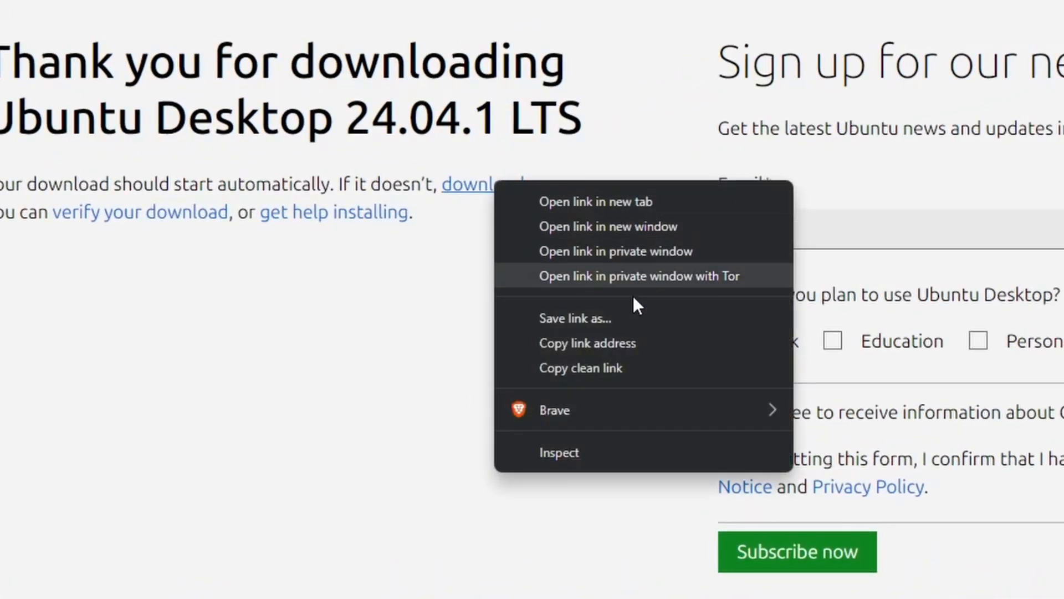
{"action": "left_click", "coordinate": [604, 337]}
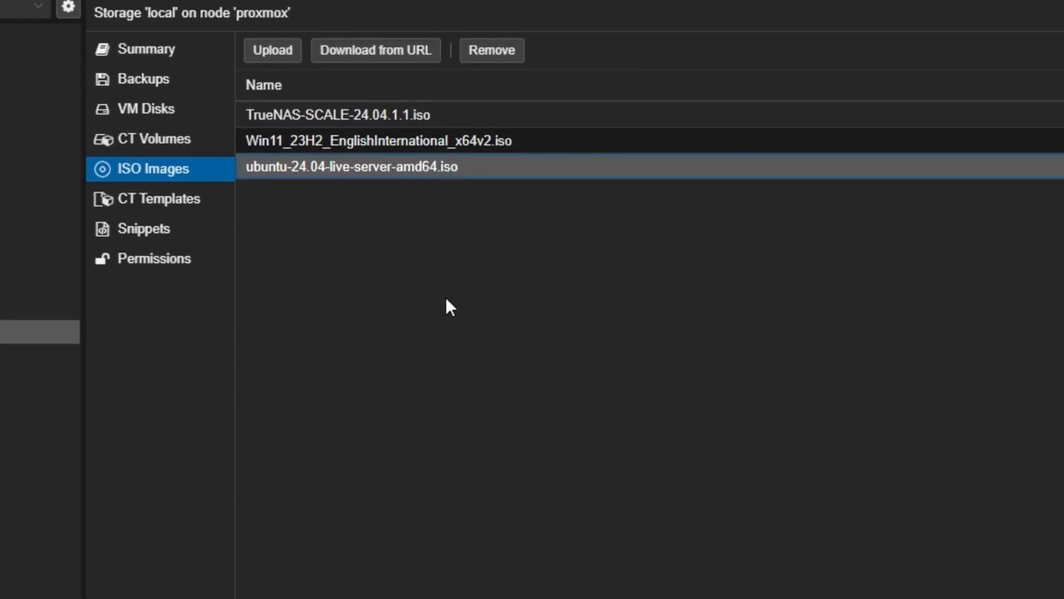
- Try downloading the Ubuntu 24.04.1 desktop ISO from the copied URL into local storage, then stop it
{"action": "left_click", "coordinate": [385, 46]}
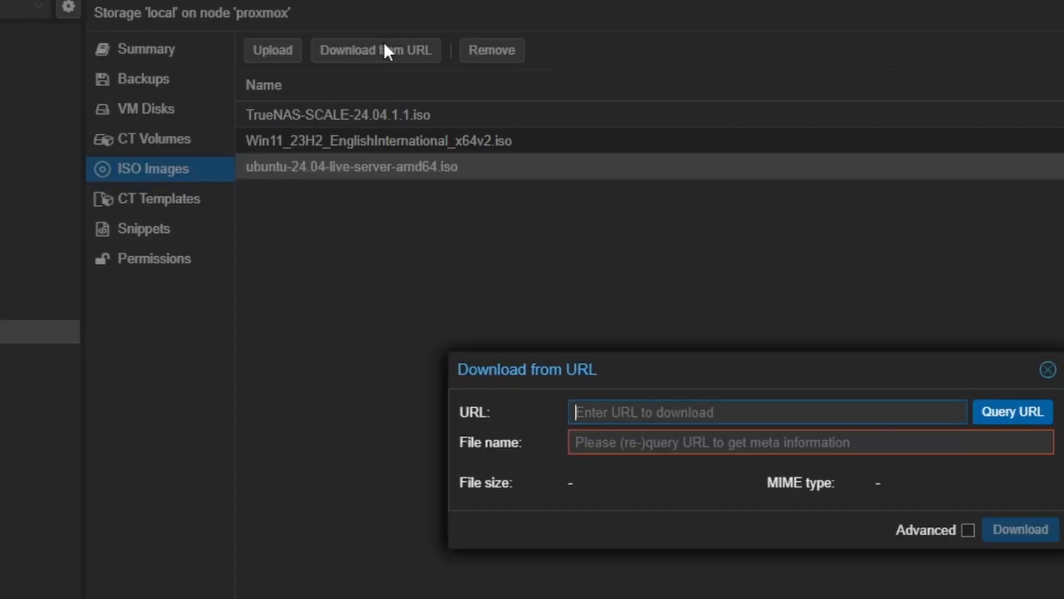
{"action": "right_click", "coordinate": [660, 411]}
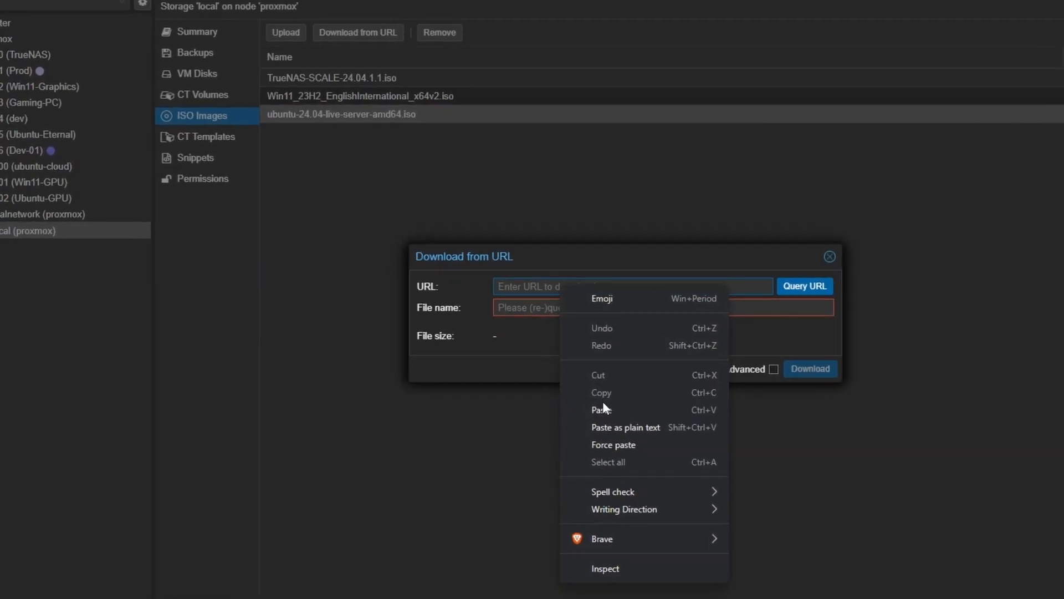
{"action": "left_click", "coordinate": [674, 598]}
{"action": "left_click", "coordinate": [894, 286]}
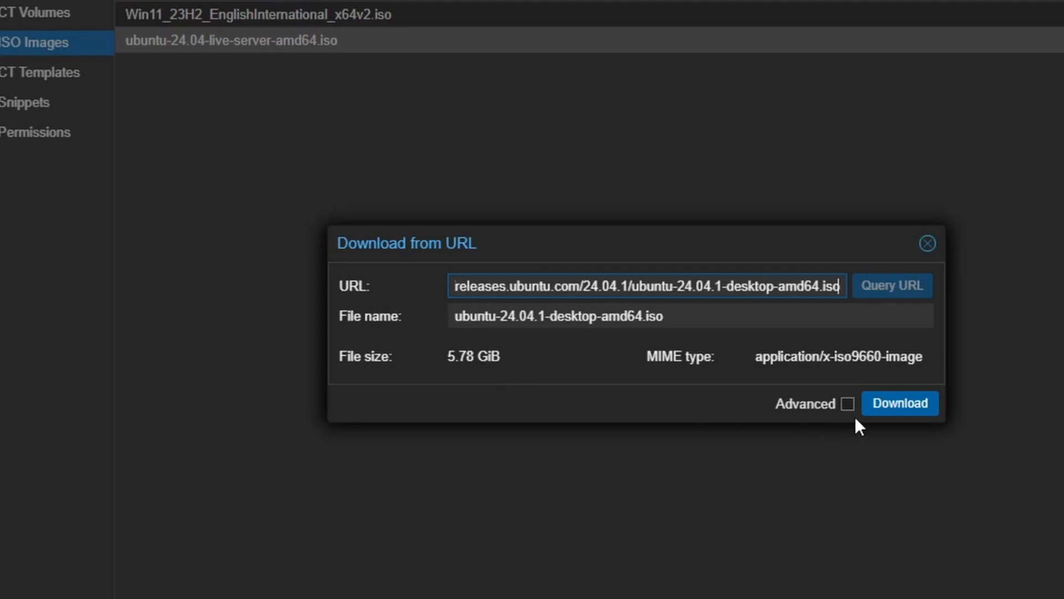
{"action": "left_click", "coordinate": [882, 409]}
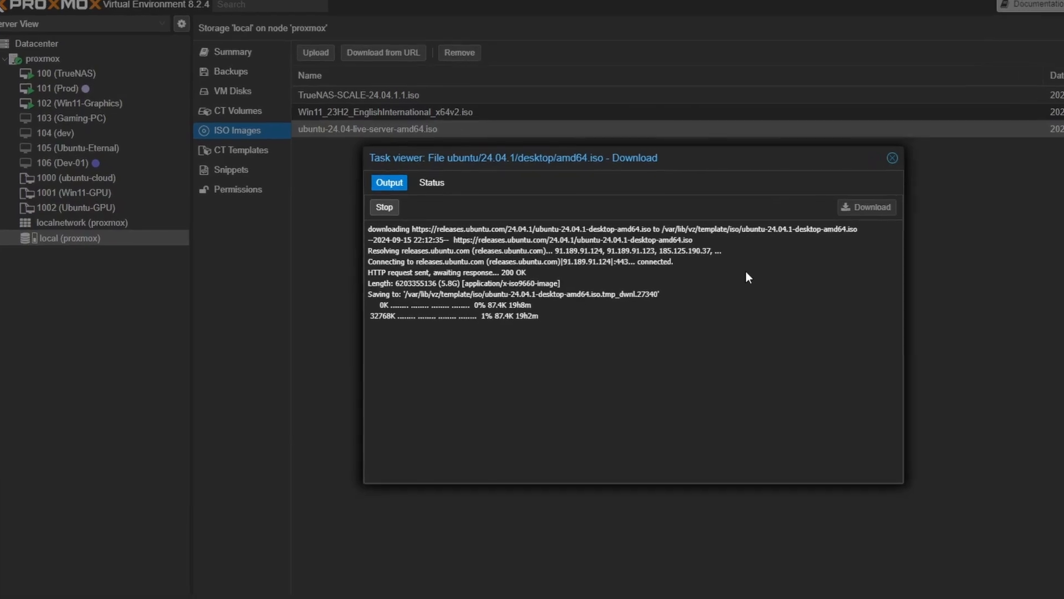
{"action": "left_click", "coordinate": [384, 208]}
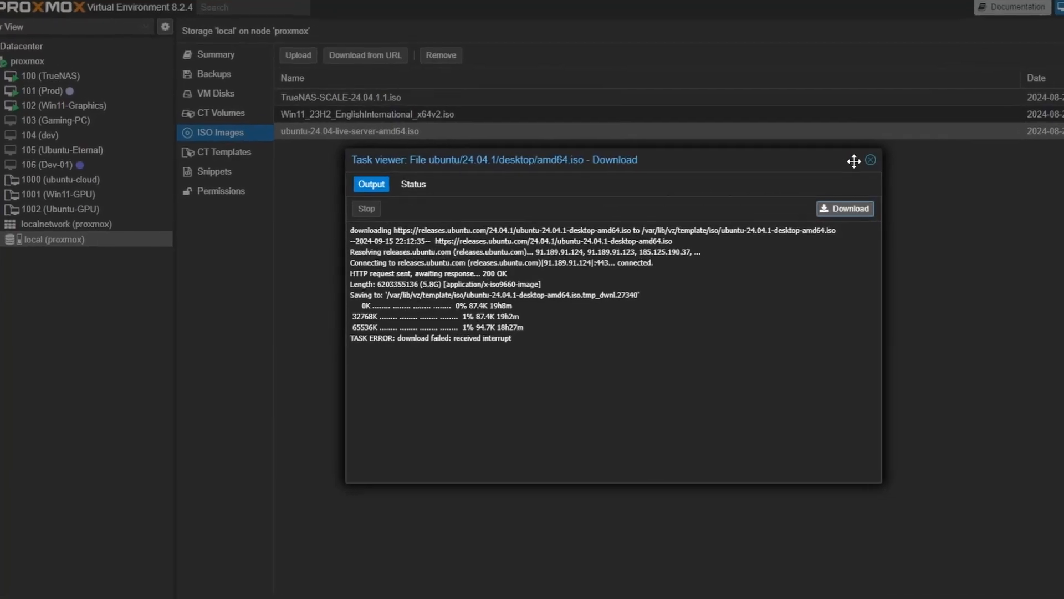
{"action": "left_click", "coordinate": [871, 160]}
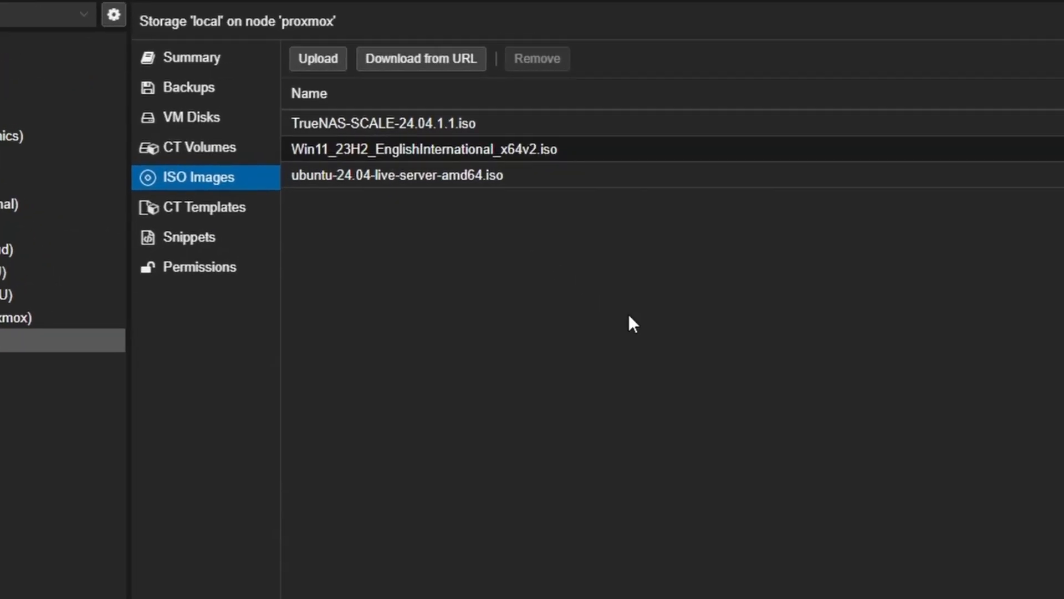
- Upload the local file ubuntu-24.04-desktop-amd64.iso to the local storage's ISO images
{"action": "left_click", "coordinate": [339, 59]}
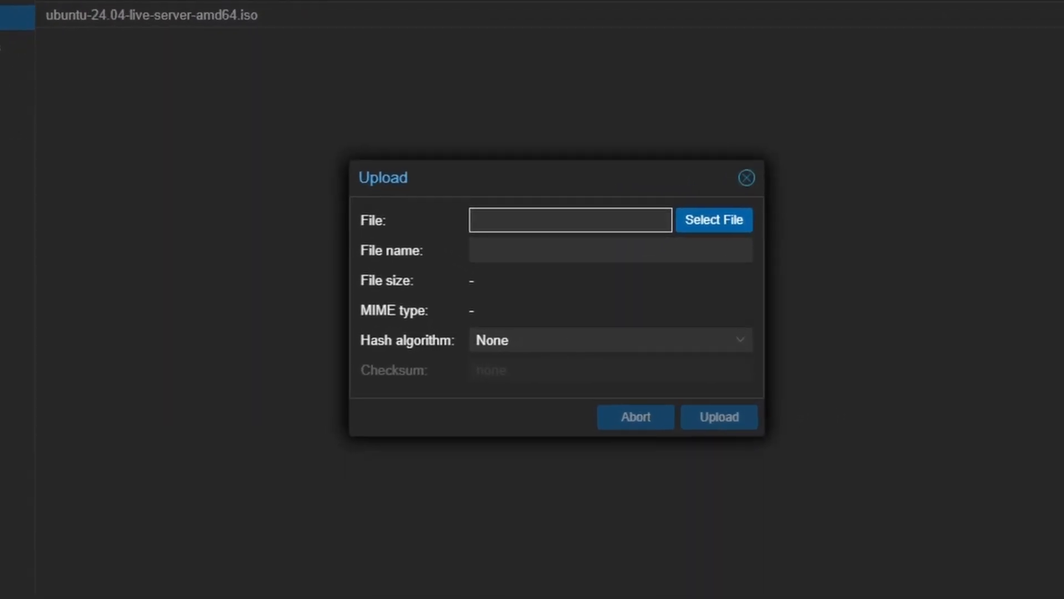
{"action": "left_click", "coordinate": [737, 222]}
{"action": "double_click", "coordinate": [444, 129]}
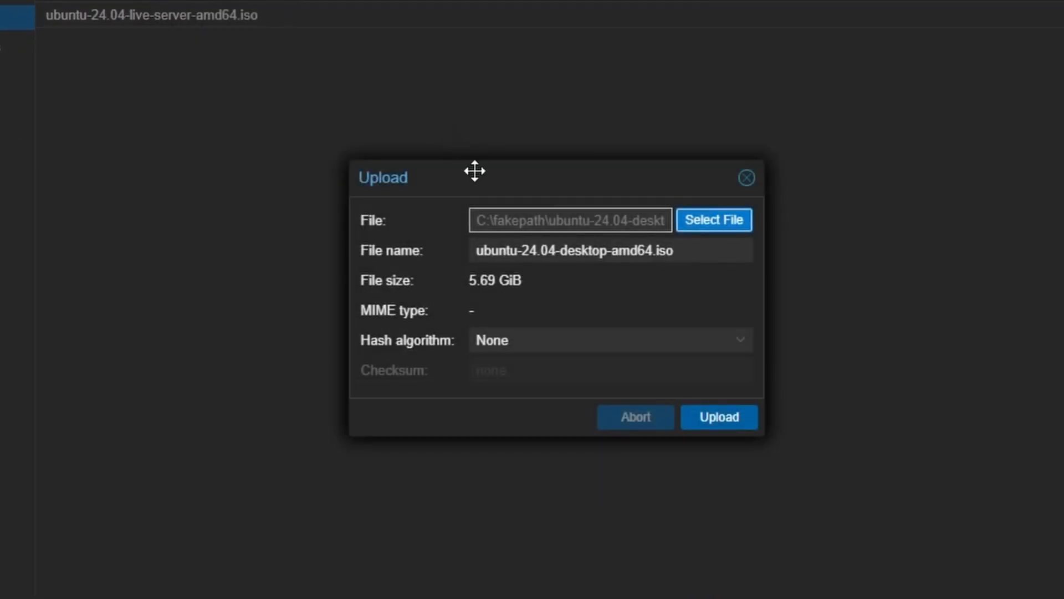
{"action": "left_click", "coordinate": [726, 420]}
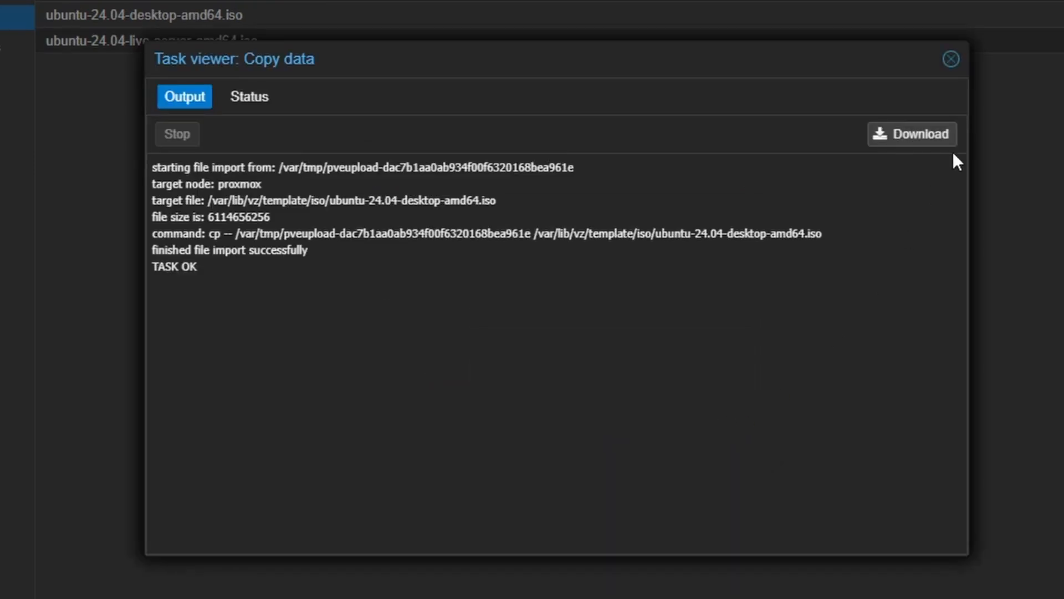
{"action": "left_click", "coordinate": [952, 59]}
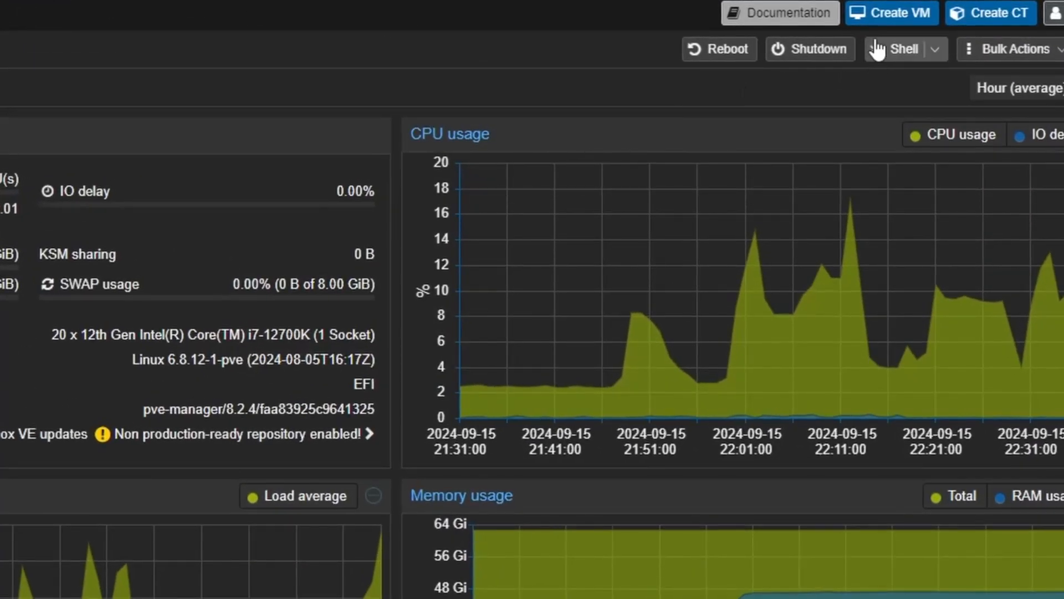
- Start creating a new virtual machine named Ubuntu-Desktop and continue to the OS settings
{"action": "left_click", "coordinate": [868, 13]}
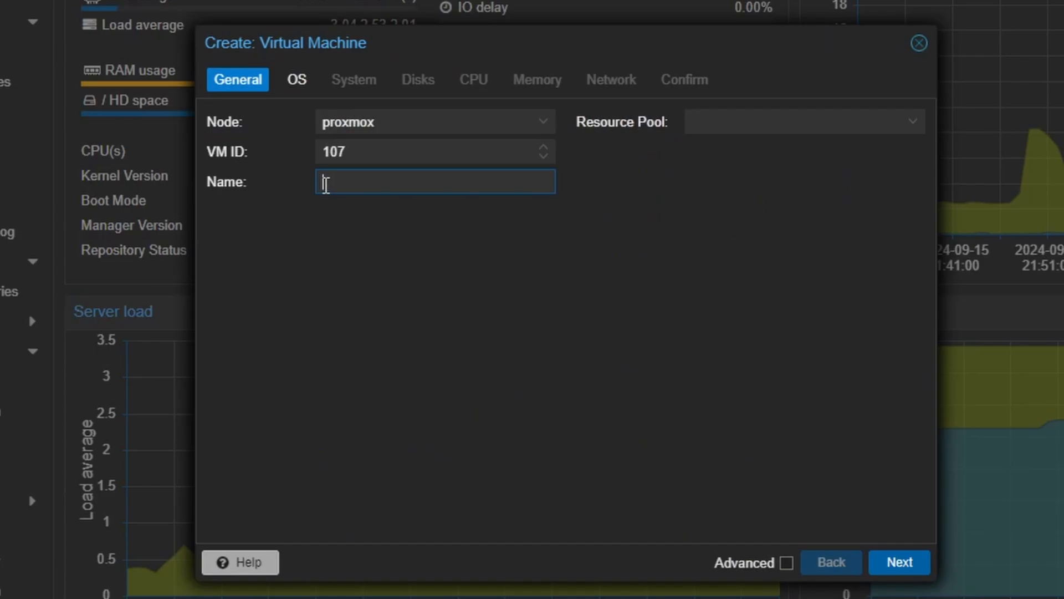
{"action": "type", "text": "Ubuntu-De"}
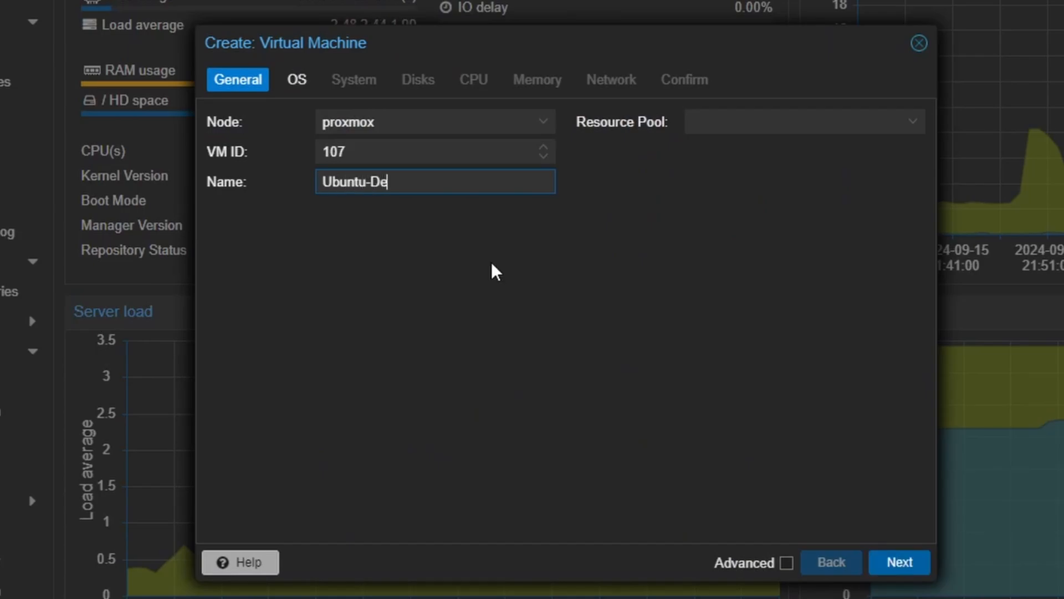
{"action": "type", "text": "sktop"}
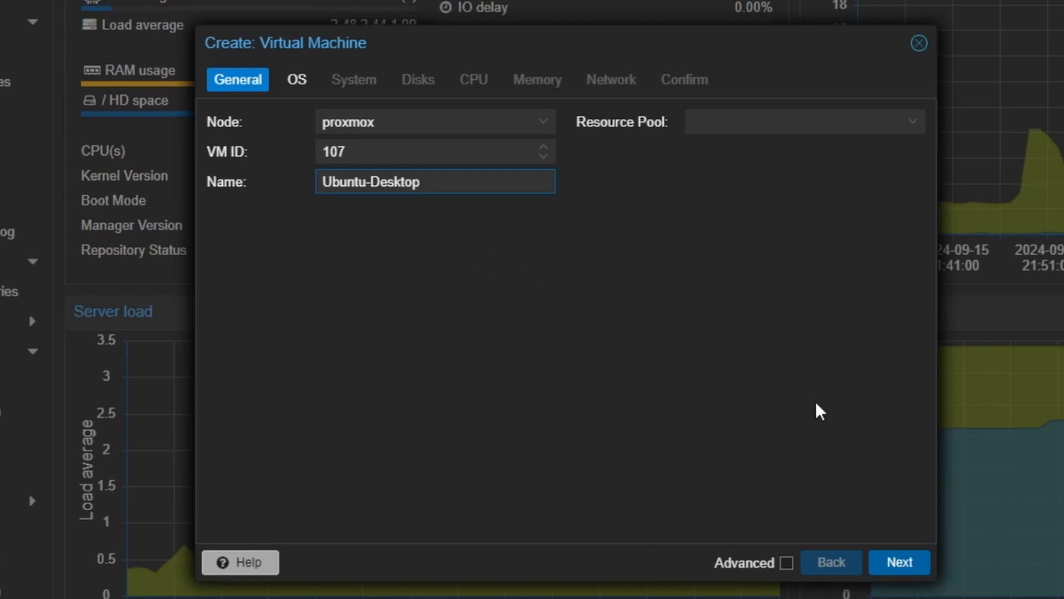
{"action": "left_click", "coordinate": [883, 562]}
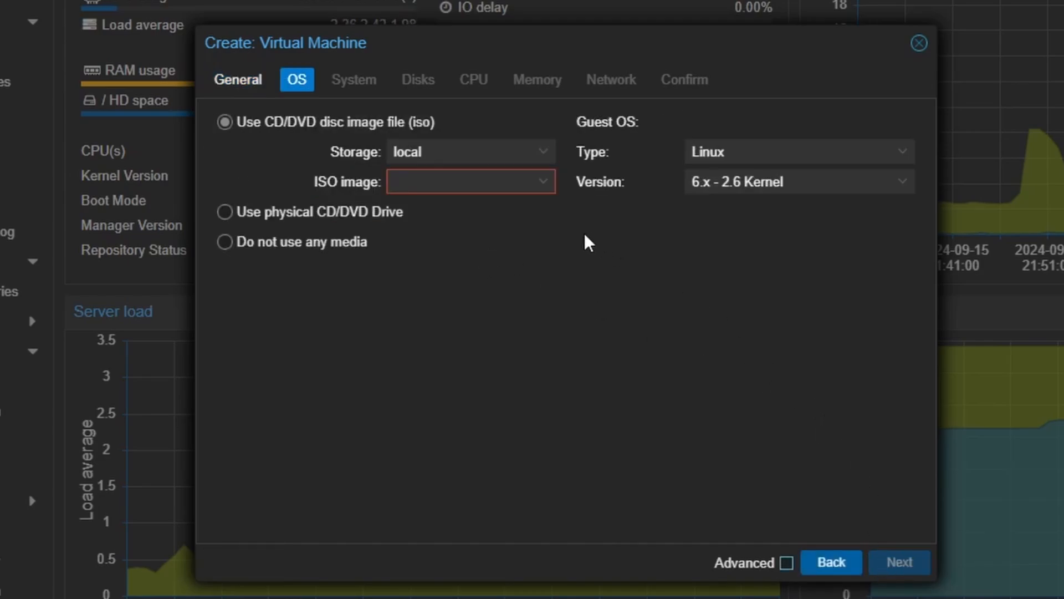
- Choose ubuntu-24.04-desktop-amd64.iso as the VM's ISO image and continue to the System settings
{"action": "left_click", "coordinate": [488, 183]}
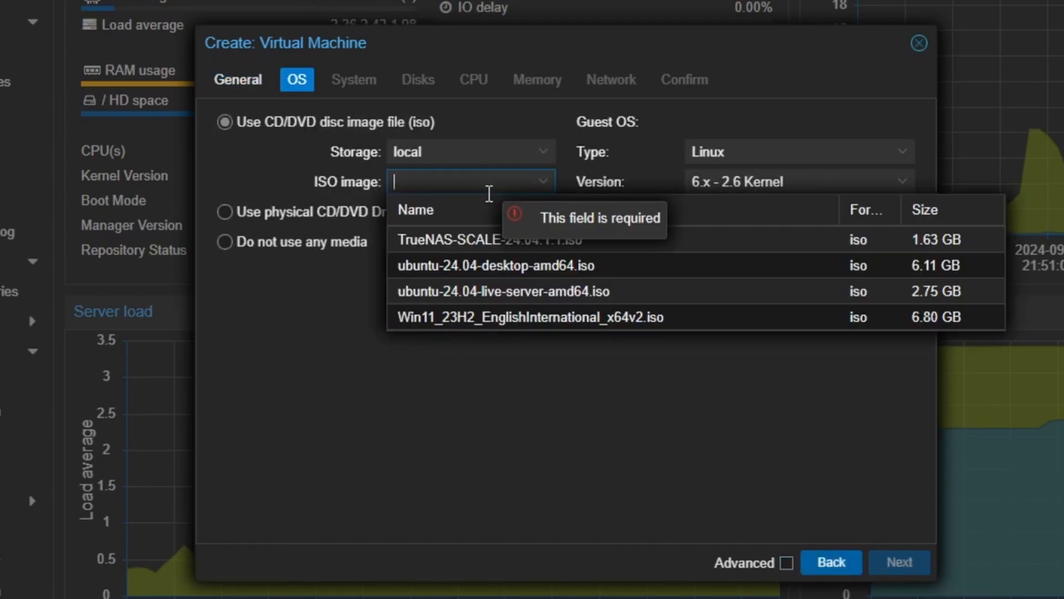
{"action": "left_click", "coordinate": [496, 266]}
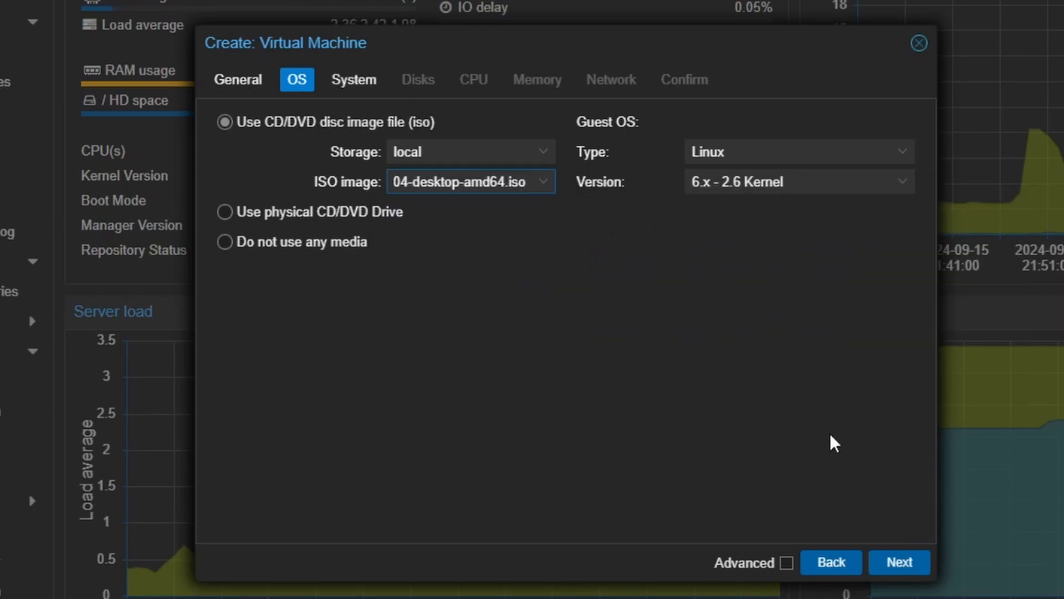
{"action": "left_click", "coordinate": [898, 561]}
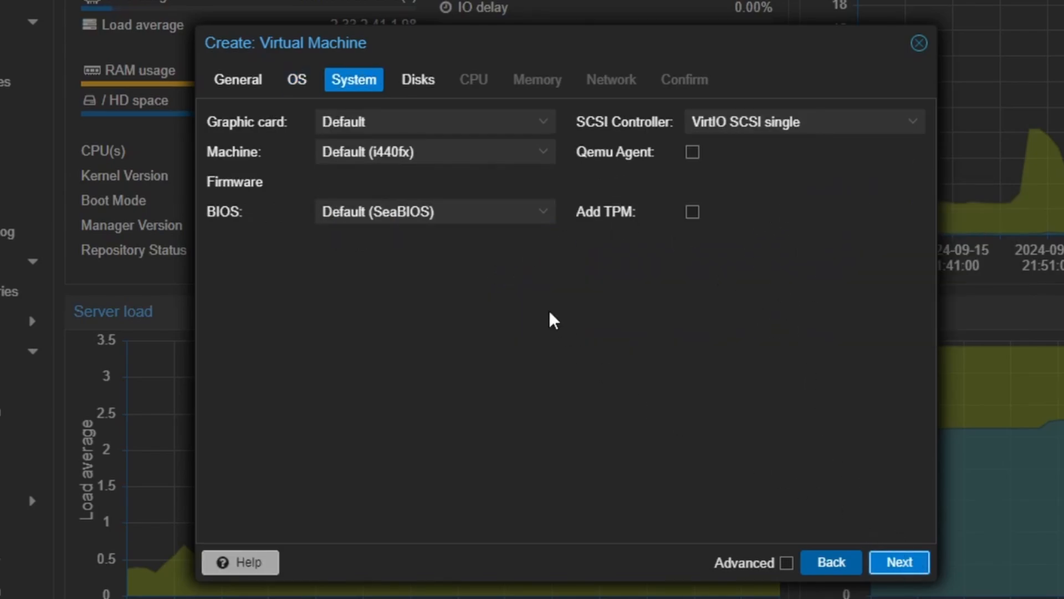
- Set the machine type to q35 and BIOS to OVMF (UEFI) with EFI storage on local, then continue to Disks
{"action": "left_click", "coordinate": [445, 150]}
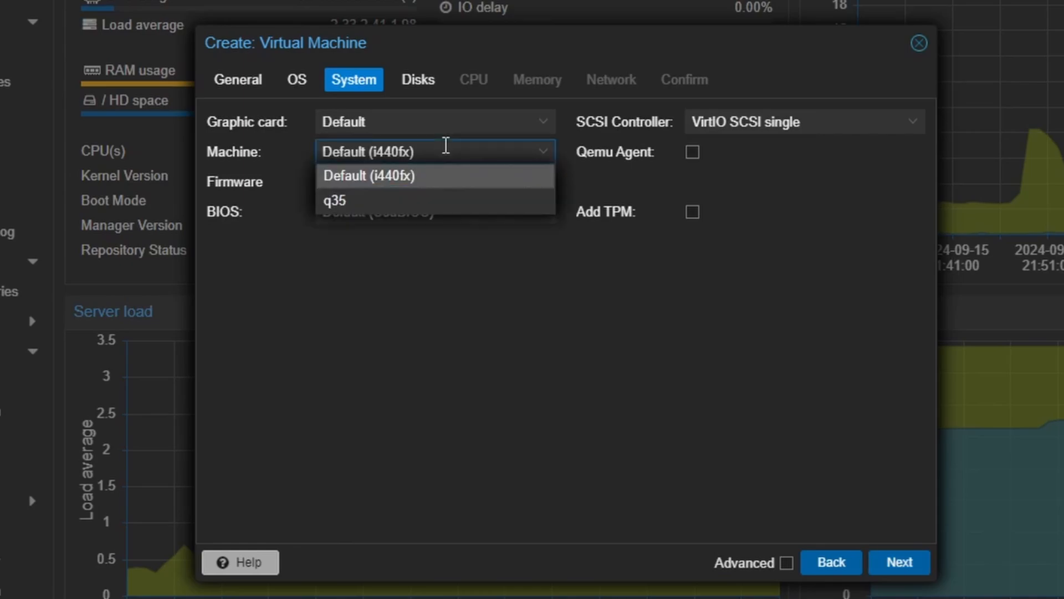
{"action": "left_click", "coordinate": [408, 203]}
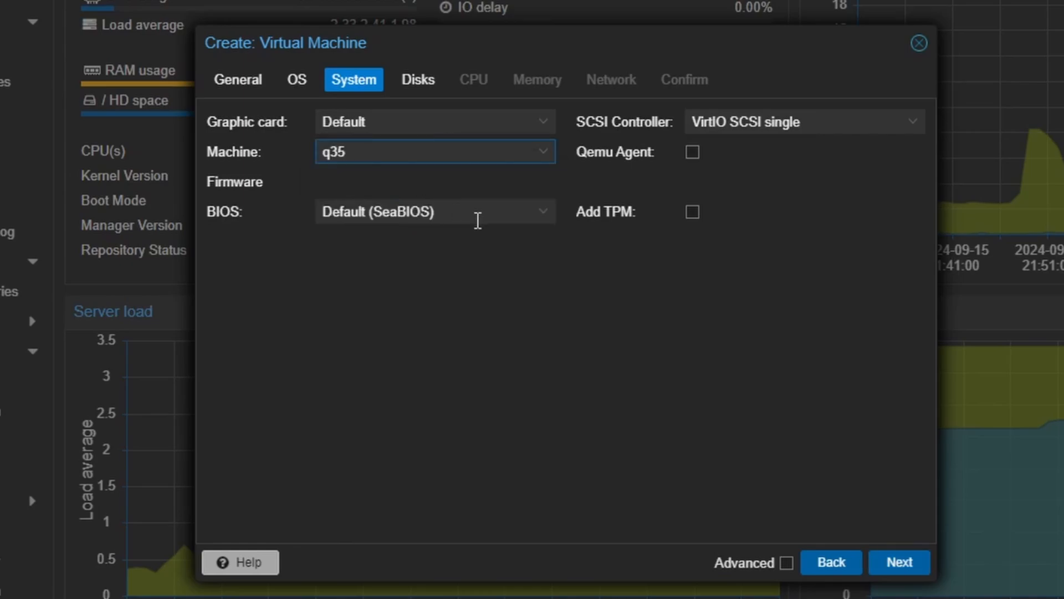
{"action": "left_click", "coordinate": [477, 220]}
{"action": "left_click", "coordinate": [434, 286]}
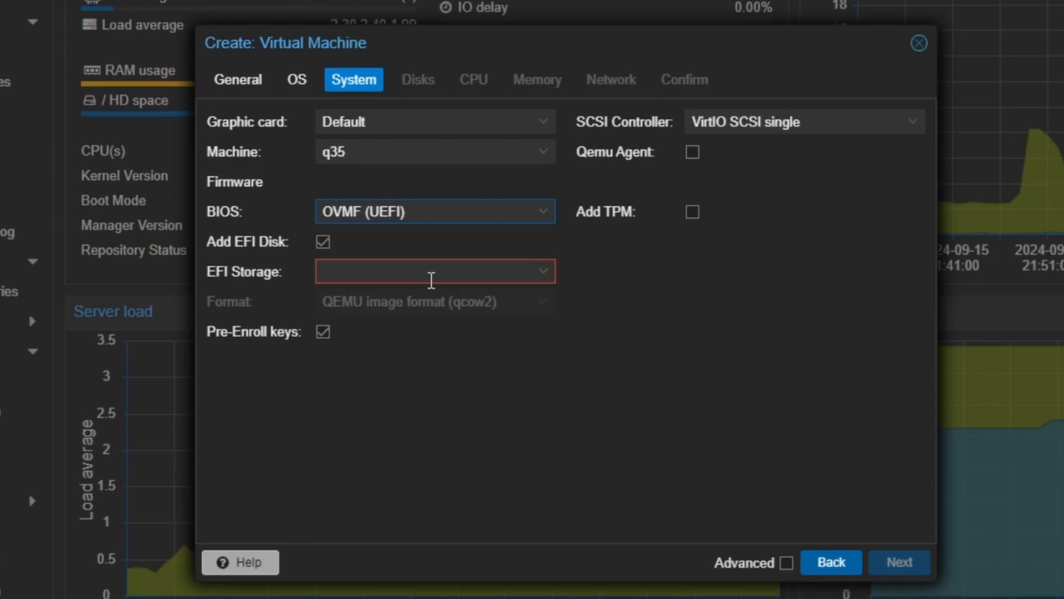
{"action": "left_click", "coordinate": [416, 280]}
{"action": "left_click", "coordinate": [411, 326]}
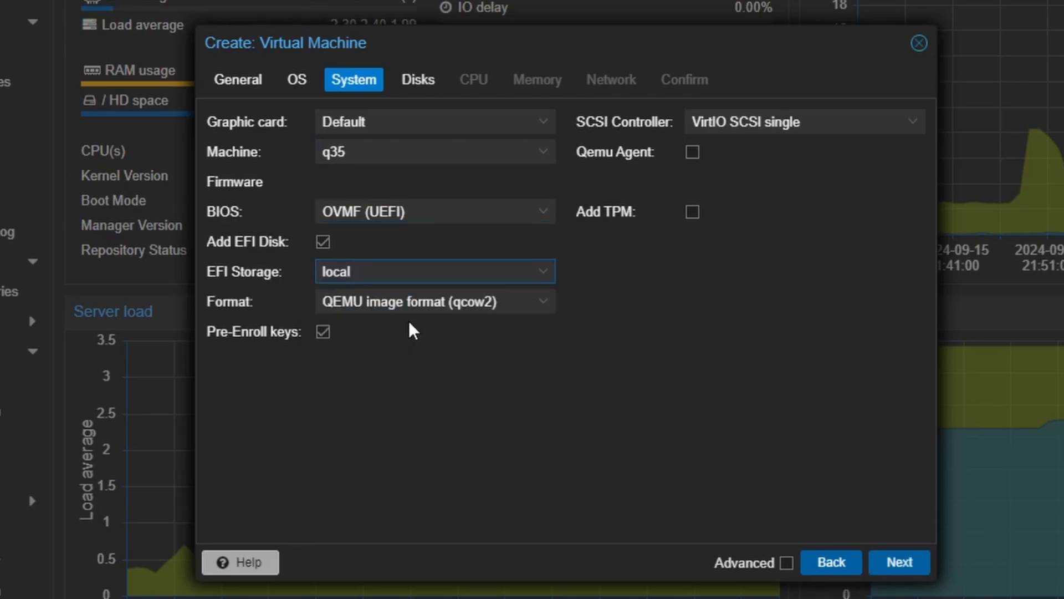
{"action": "left_click", "coordinate": [898, 563]}
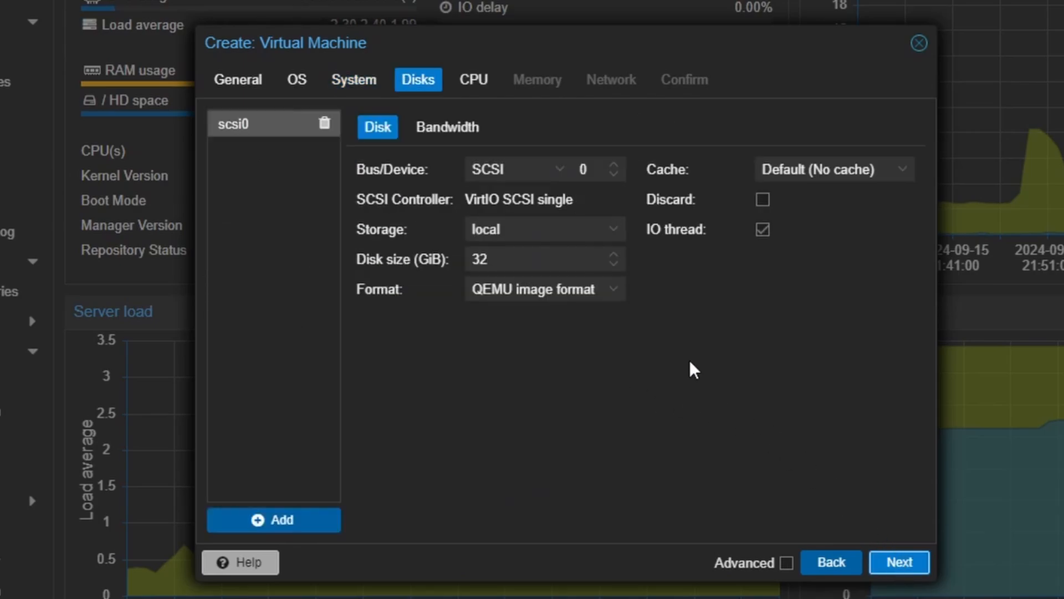
- Set the scsi0 disk size to 64 GiB and continue to the CPU settings
{"action": "left_click", "coordinate": [578, 261]}
{"action": "key", "text": "BackSpace"}
{"action": "key", "text": "BackSpace"}
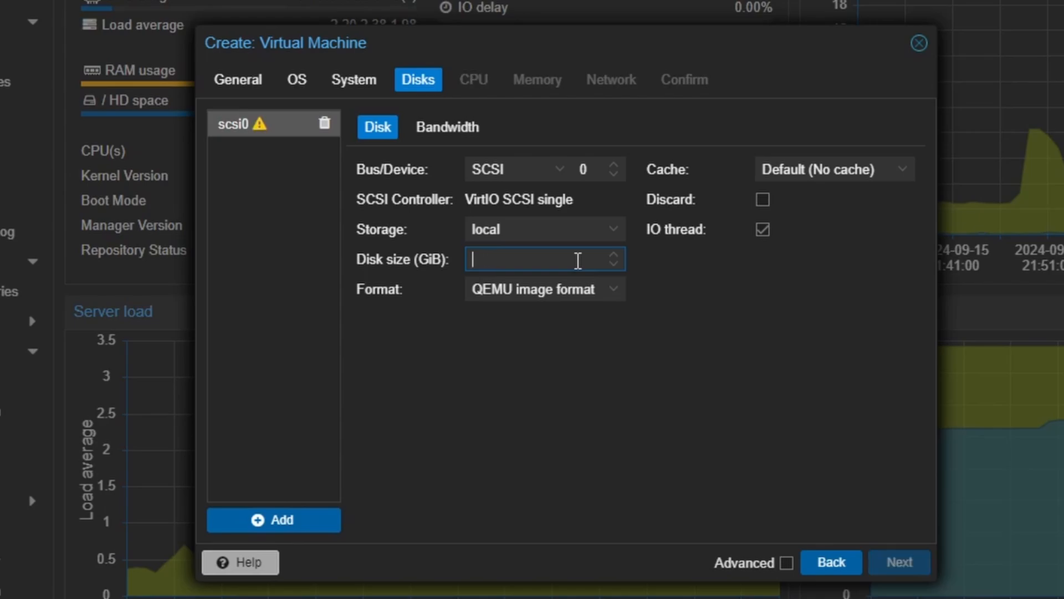
{"action": "type", "text": "64"}
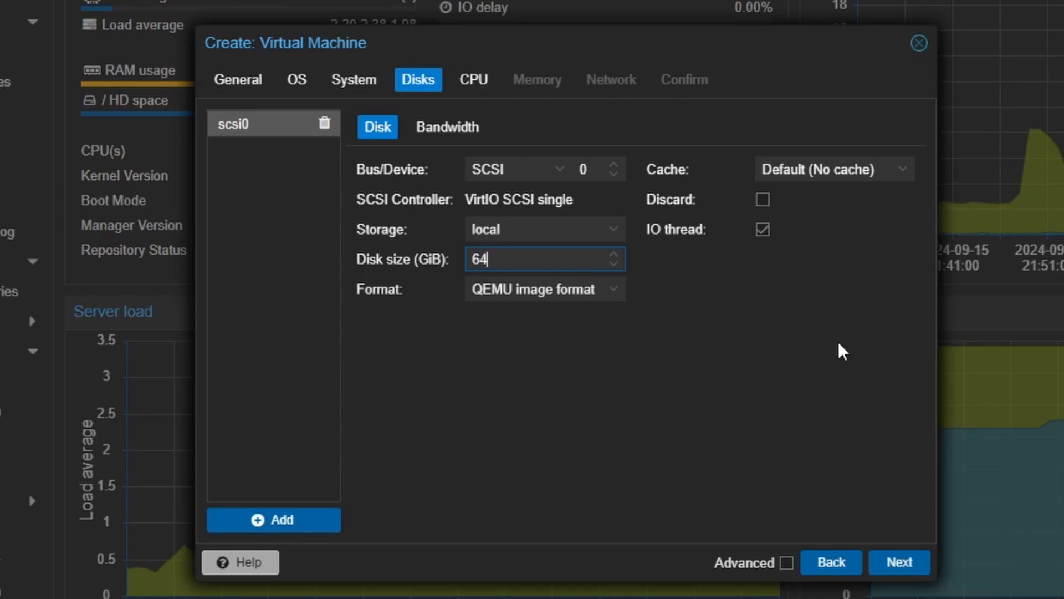
{"action": "left_click", "coordinate": [887, 565]}
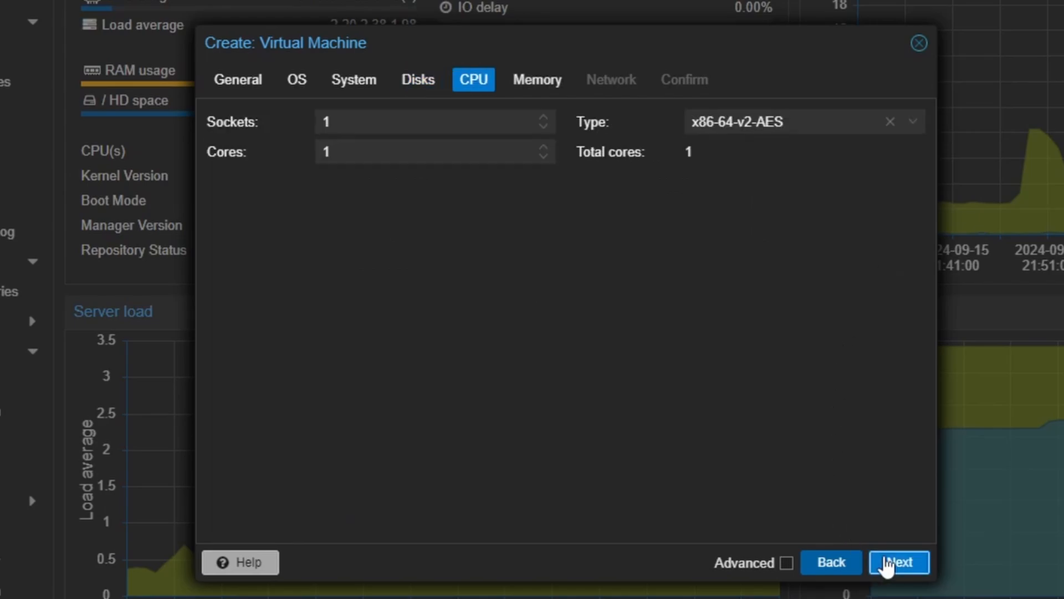
- Give the VM 2 cores and 8192 MiB of memory, then continue to the Network settings
{"action": "left_click", "coordinate": [540, 148]}
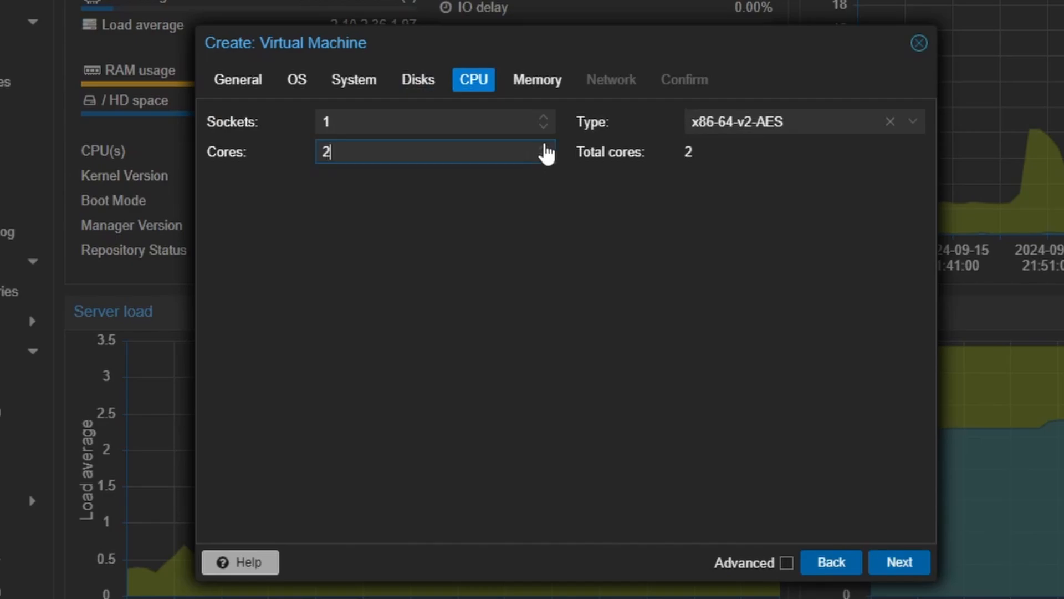
{"action": "left_click", "coordinate": [912, 568]}
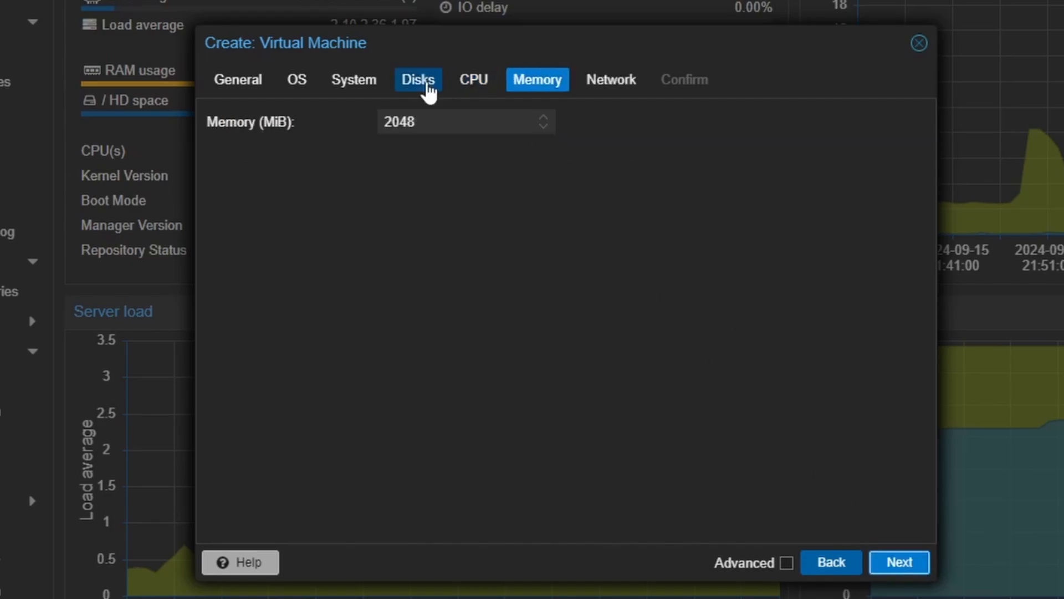
{"action": "double_click", "coordinate": [433, 119]}
{"action": "type", "text": "8192"}
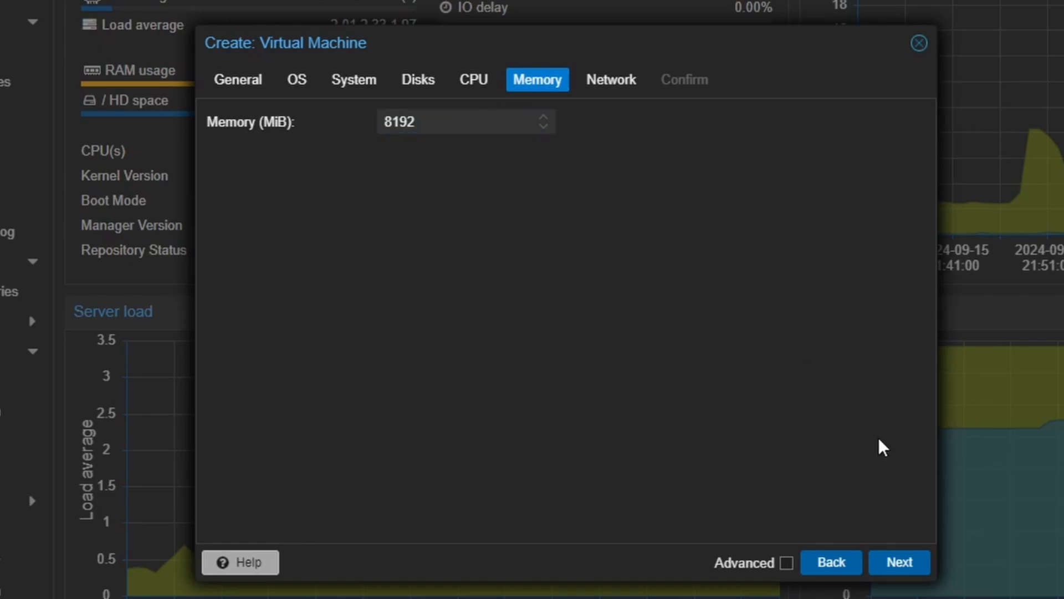
{"action": "left_click", "coordinate": [900, 562]}
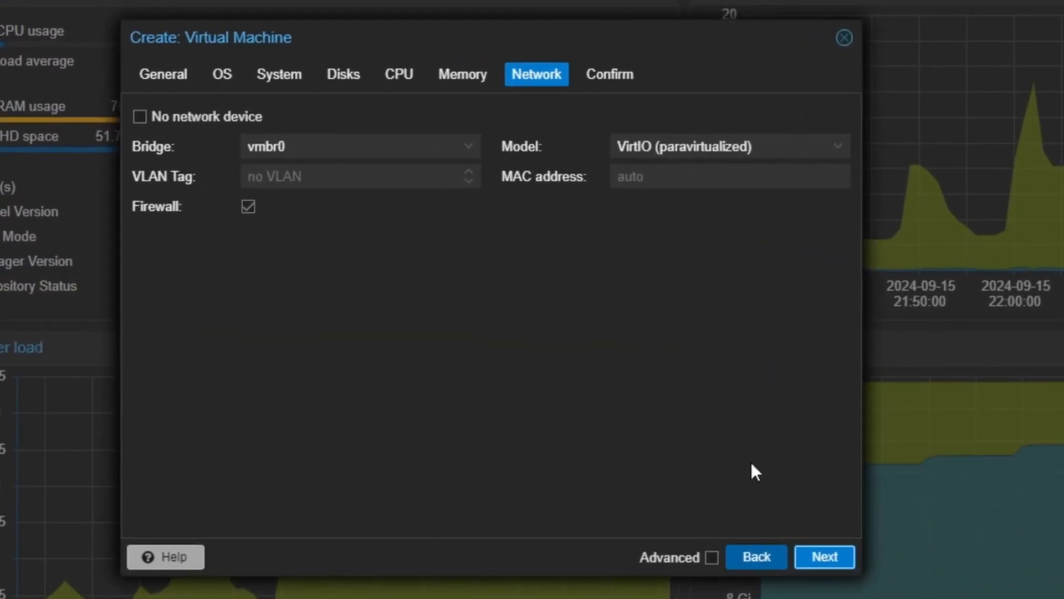
- Keep the default network settings, review the summary and finish creating the VM
{"action": "left_click", "coordinate": [801, 558]}
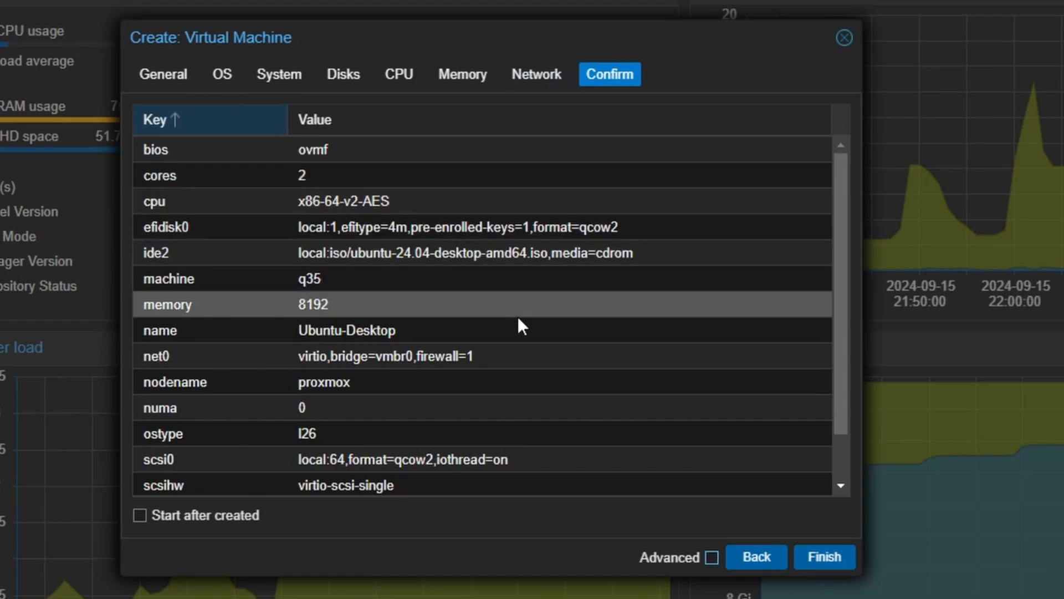
{"action": "scroll", "coordinate": [527, 349], "scroll_direction": "down", "scroll_amount": 1}
{"action": "scroll", "coordinate": [528, 350], "scroll_direction": "up", "scroll_amount": 1}
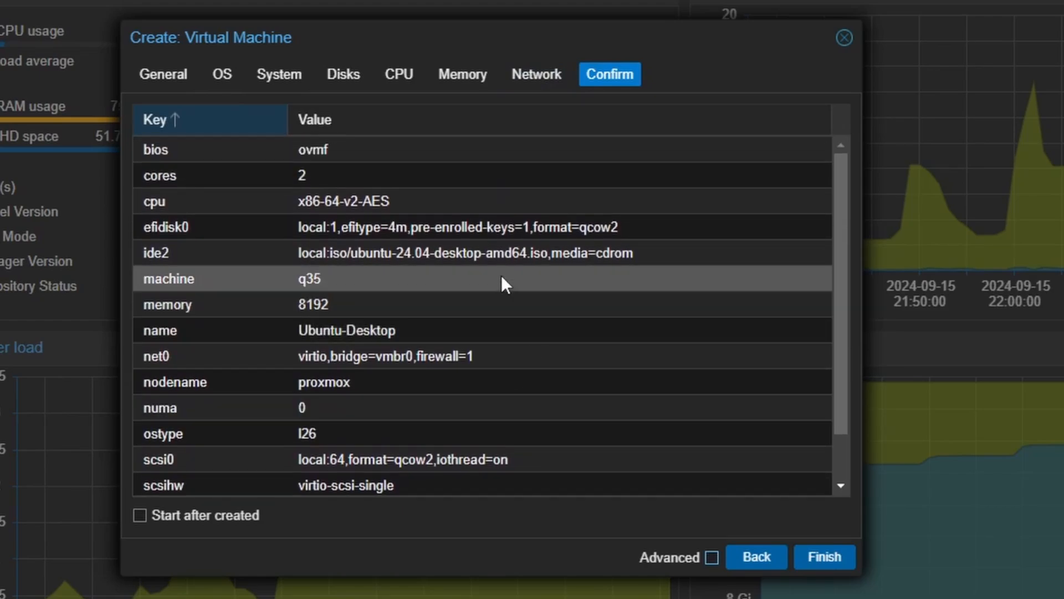
{"action": "left_click", "coordinate": [826, 557]}
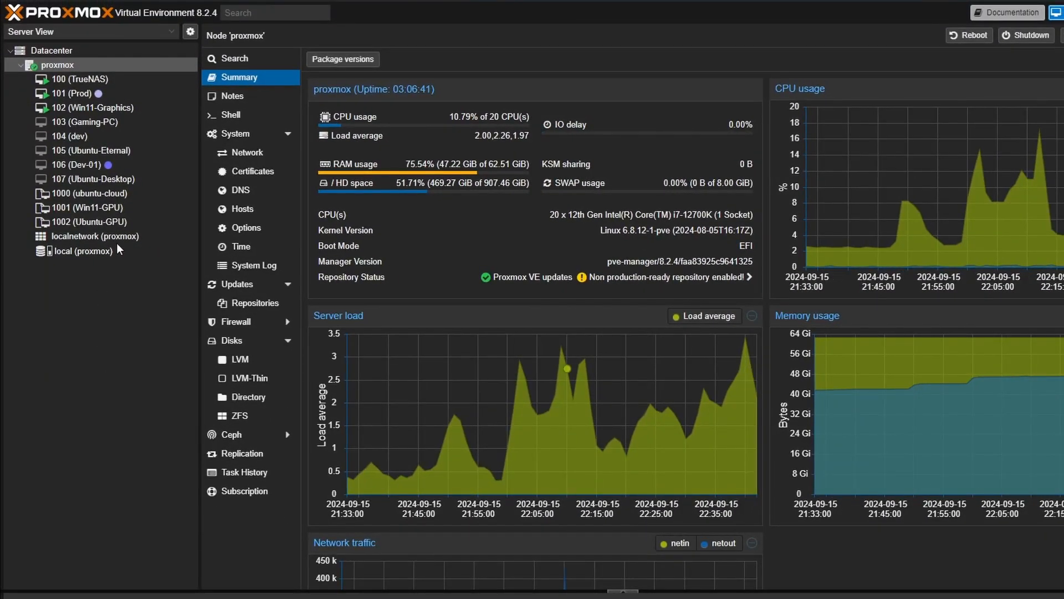
- Open the new Ubuntu-Desktop VM and review its hardware and options
{"action": "left_click", "coordinate": [122, 179]}
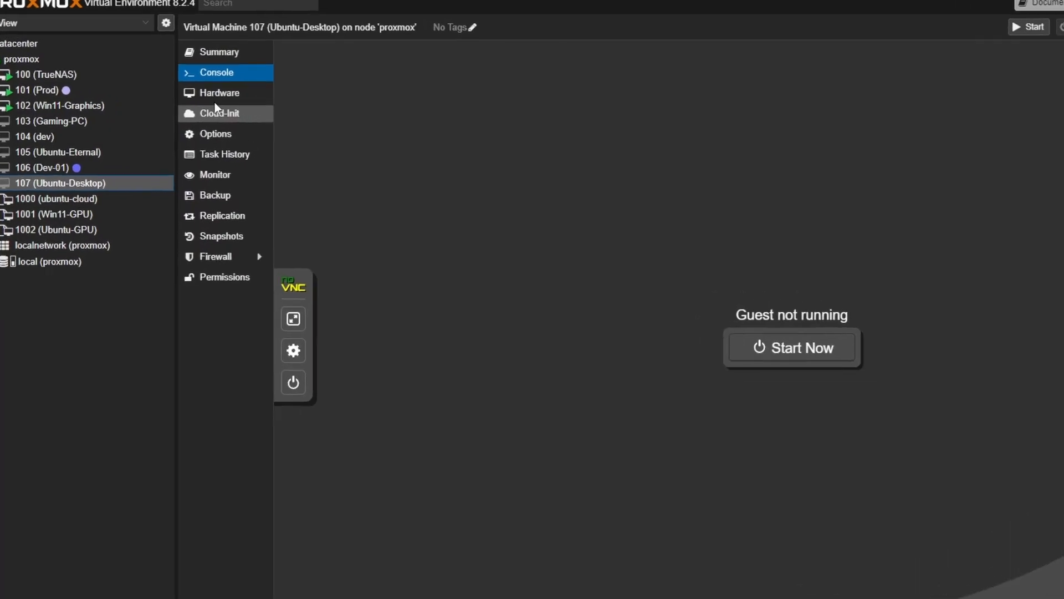
{"action": "left_click", "coordinate": [240, 97]}
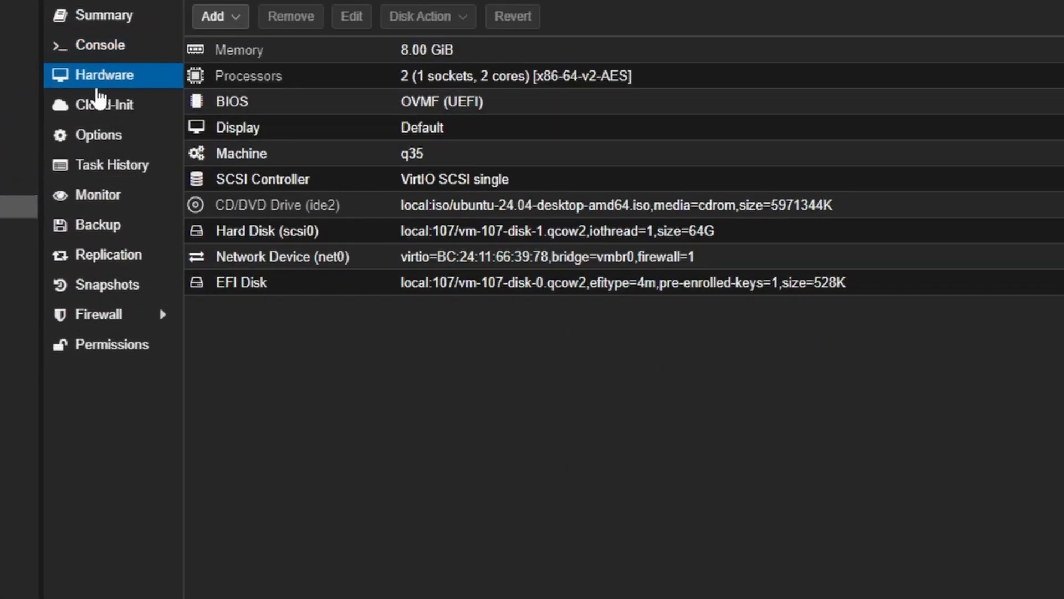
{"action": "left_click", "coordinate": [114, 139]}
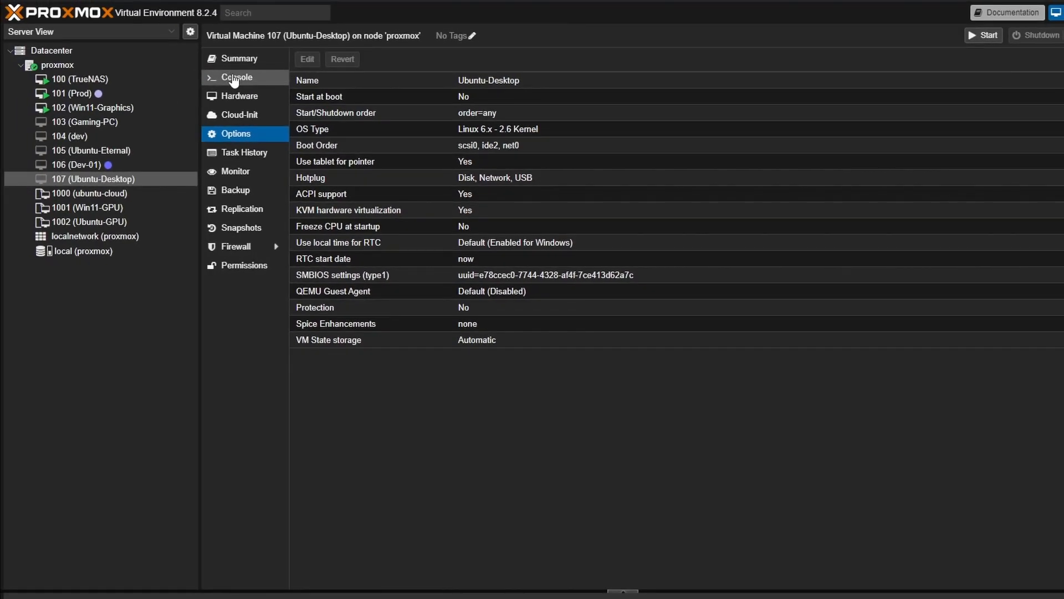
- Open the VM's console in full screen, start the VM and boot Try or Install Ubuntu
{"action": "left_click", "coordinate": [164, 49]}
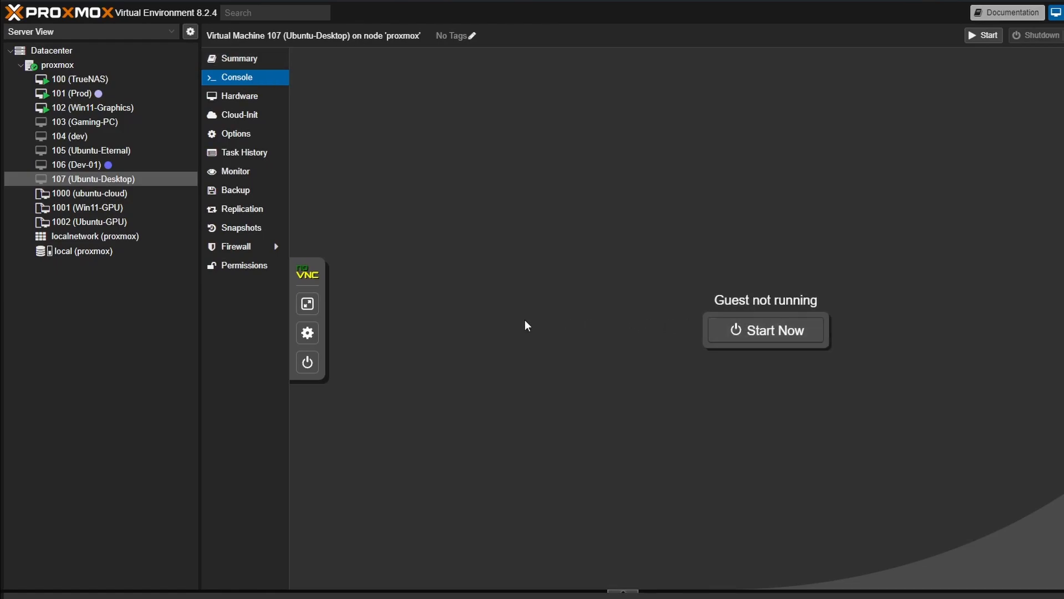
{"action": "left_click", "coordinate": [307, 304]}
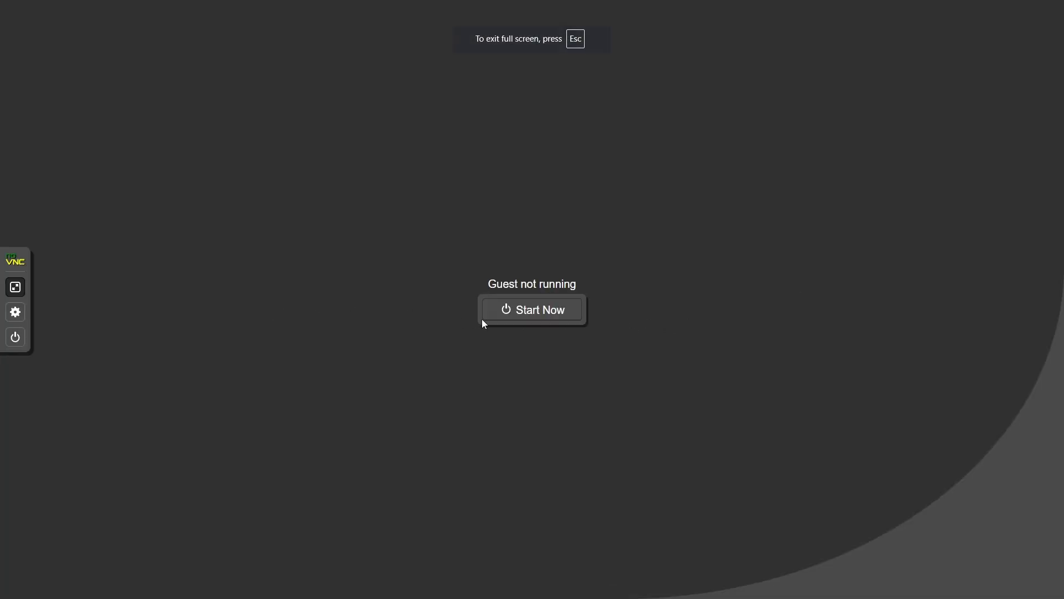
{"action": "left_click", "coordinate": [541, 316]}
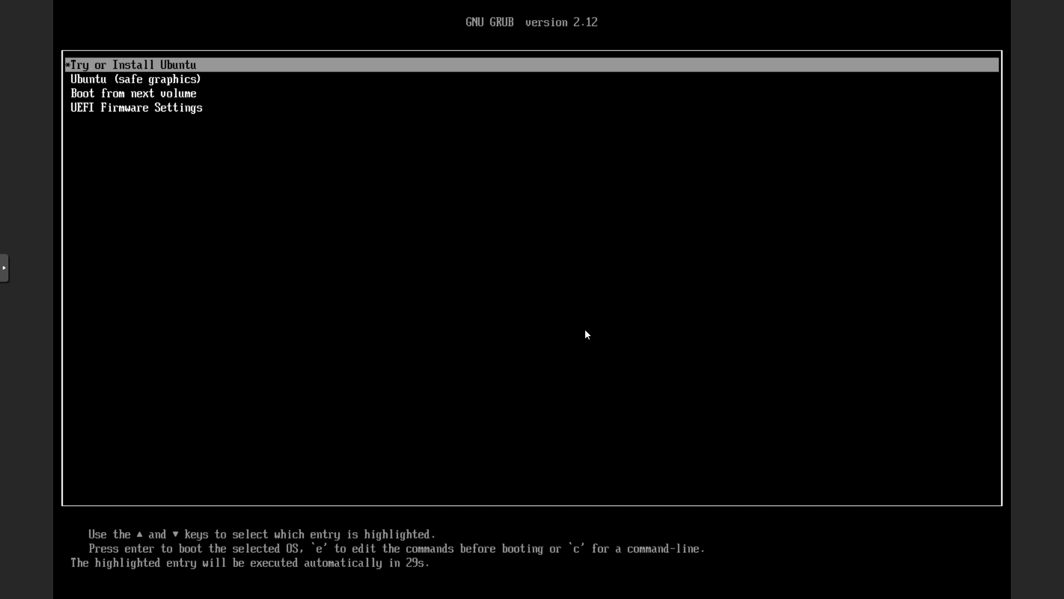
{"action": "key", "text": "Return"}
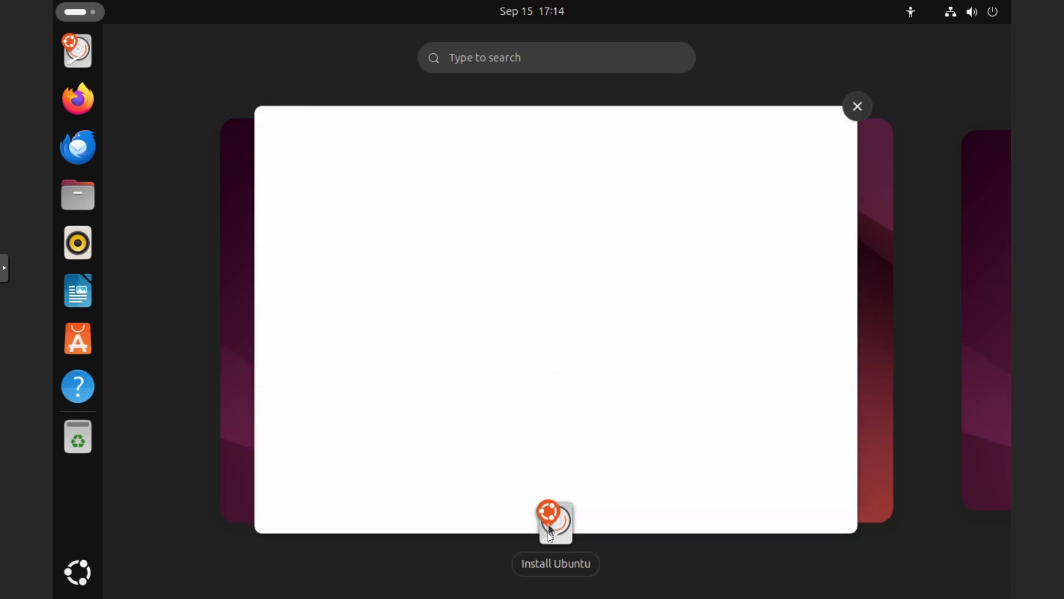
- Launch the Ubuntu installer and accept English, default accessibility, English (US) keyboard and the wired connection
{"action": "left_click", "coordinate": [554, 565]}
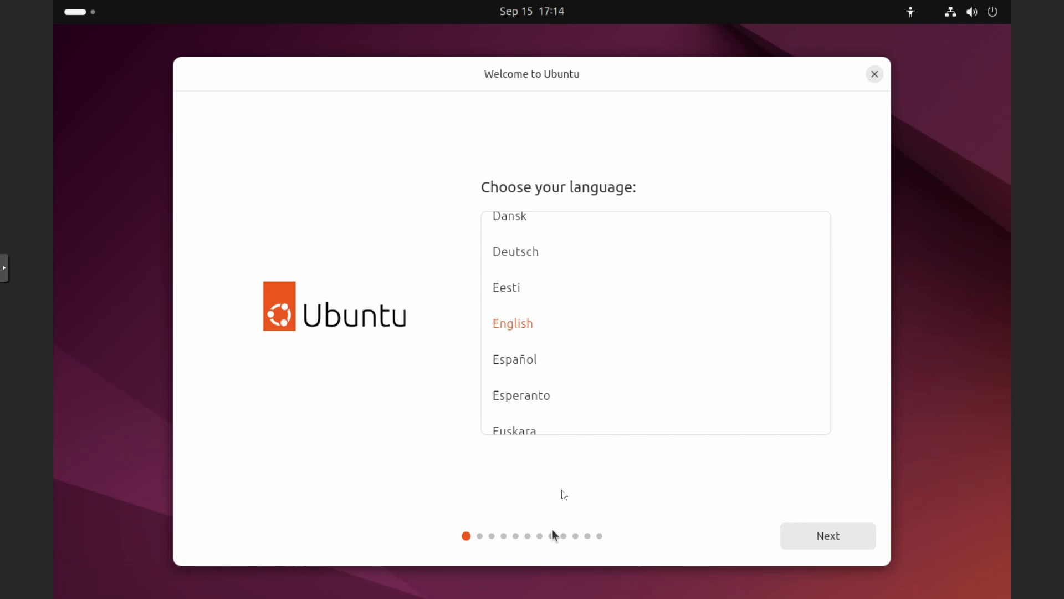
{"action": "left_click", "coordinate": [826, 535]}
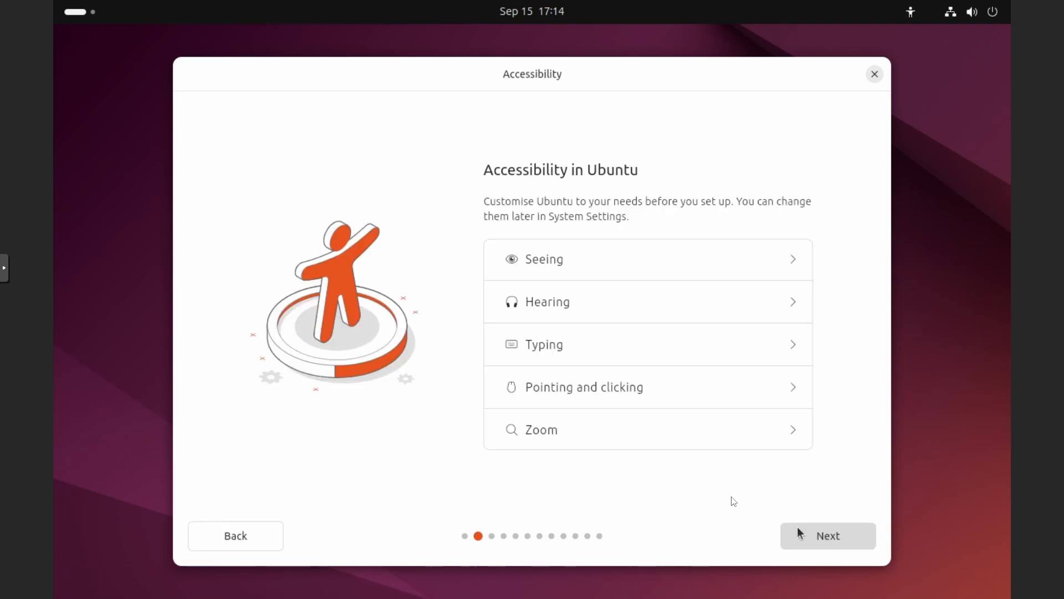
{"action": "left_click", "coordinate": [829, 536]}
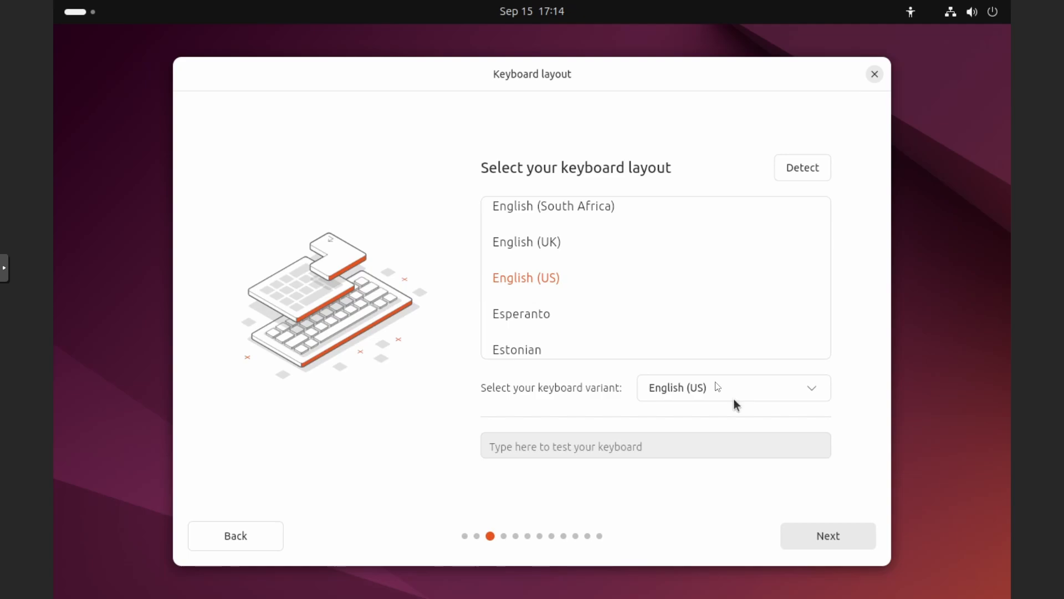
{"action": "left_click", "coordinate": [836, 539]}
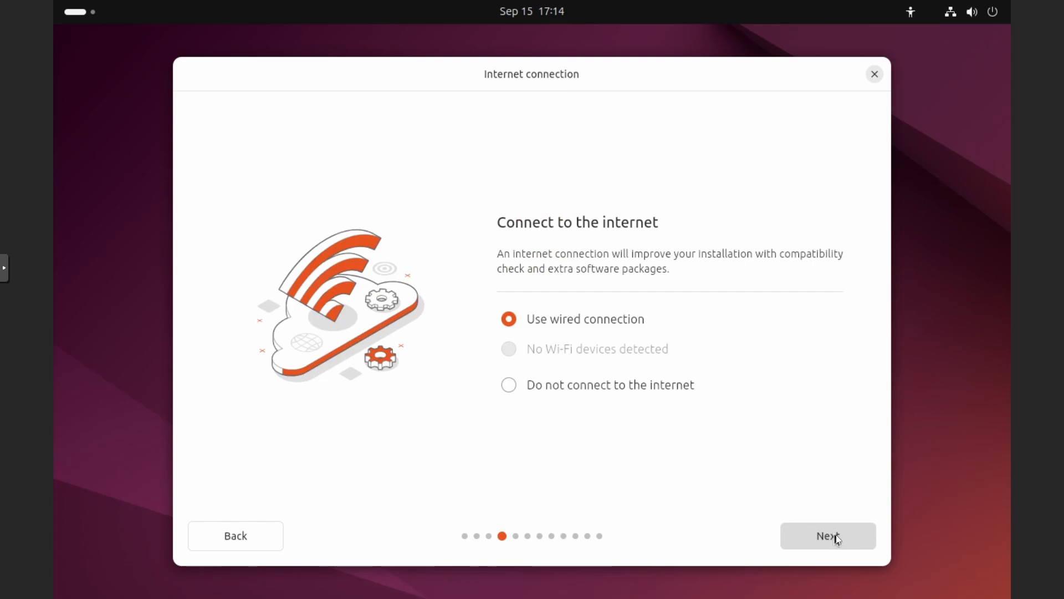
{"action": "left_click", "coordinate": [838, 539]}
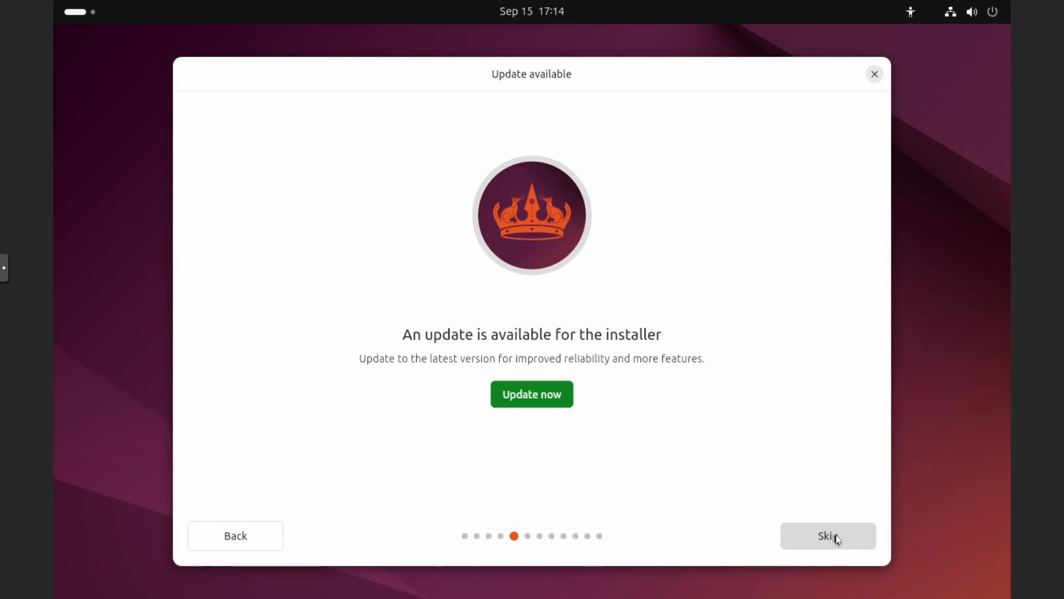
- Update the installer, then relaunch Install Ubuntu 24.04 LTS from the desktop
{"action": "left_click", "coordinate": [534, 392]}
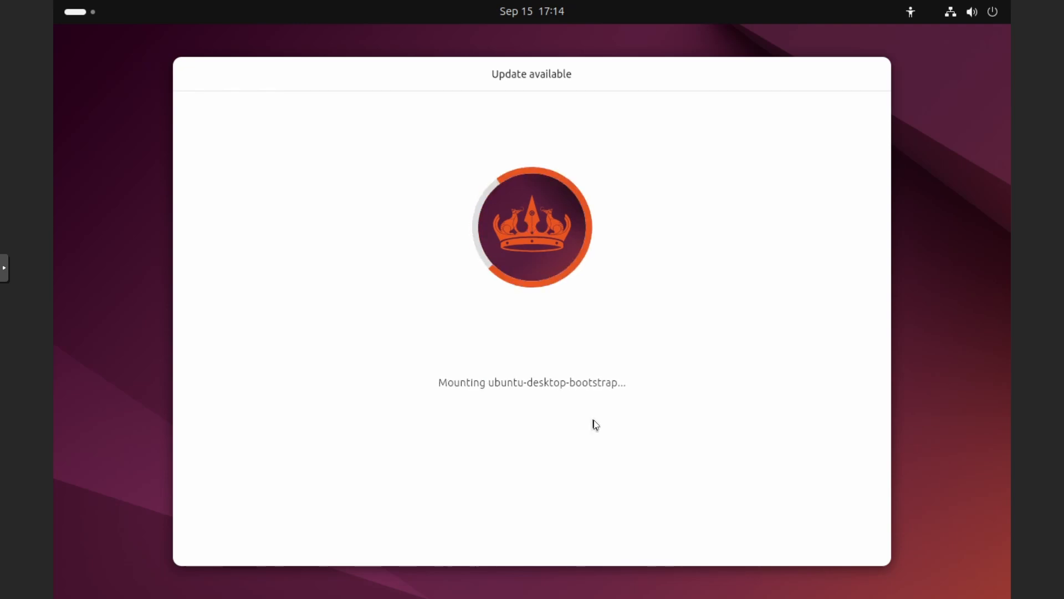
{"action": "left_click", "coordinate": [544, 397]}
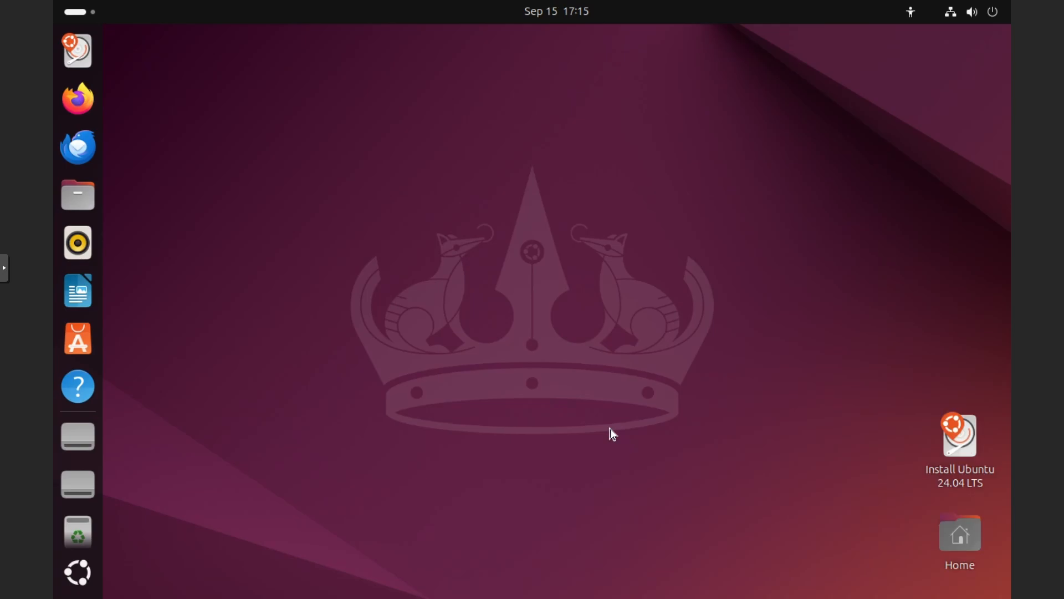
{"action": "double_click", "coordinate": [942, 448]}
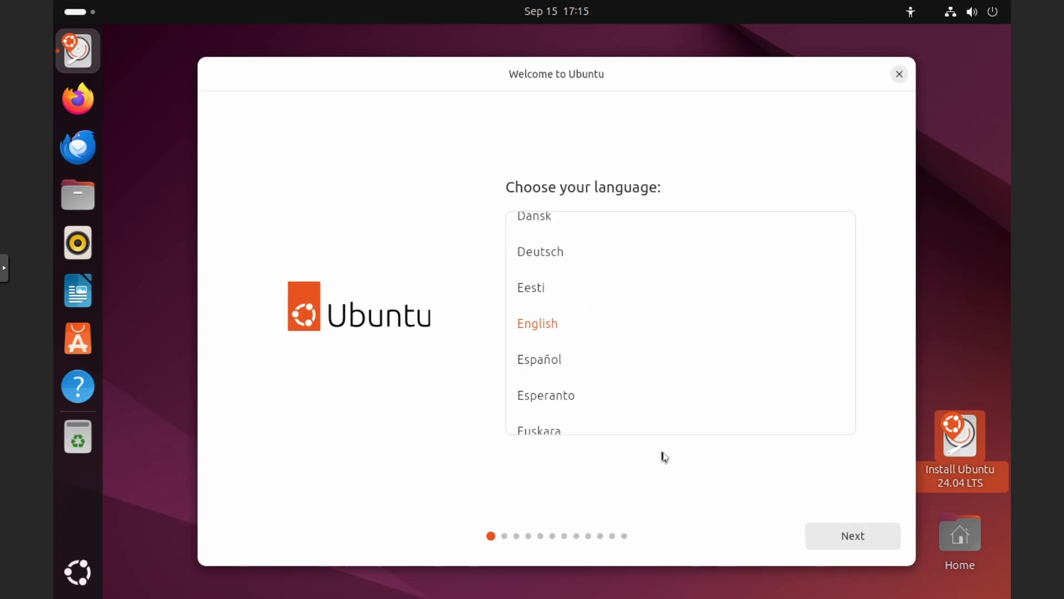
- Continue with interactive installation and the default app selection, and enable third-party software for graphics and Wi-Fi hardware
{"action": "left_click", "coordinate": [833, 548]}
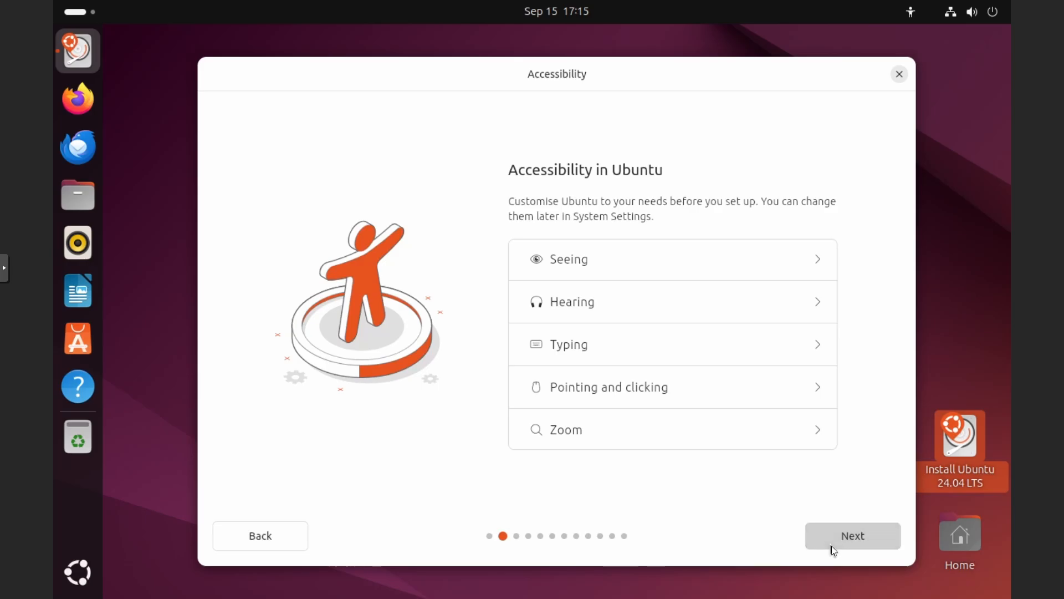
{"action": "left_click", "coordinate": [832, 547]}
{"action": "left_click", "coordinate": [832, 547]}
{"action": "left_click", "coordinate": [833, 546]}
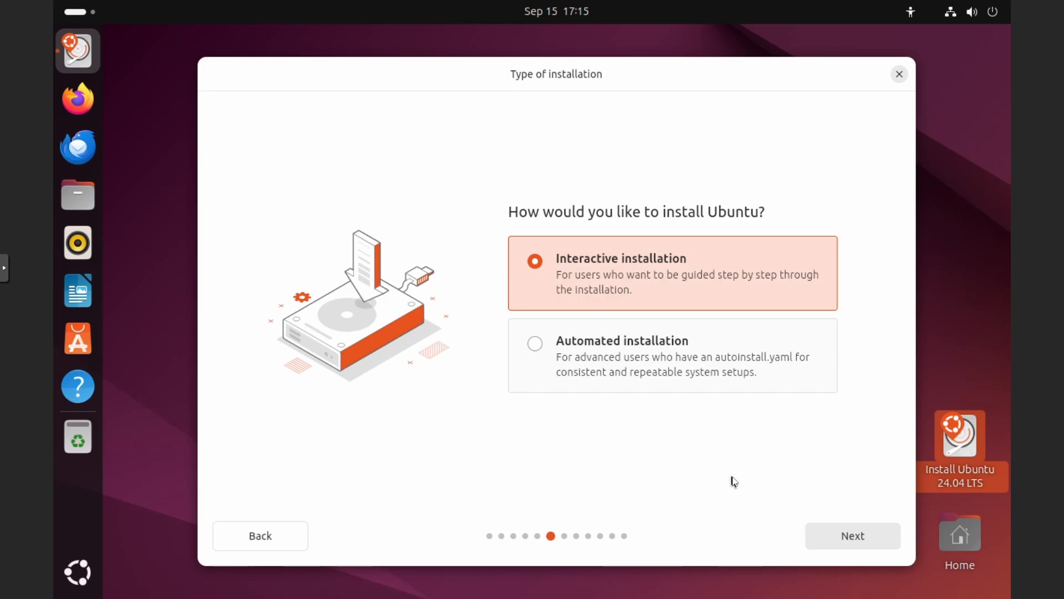
{"action": "left_click", "coordinate": [864, 530]}
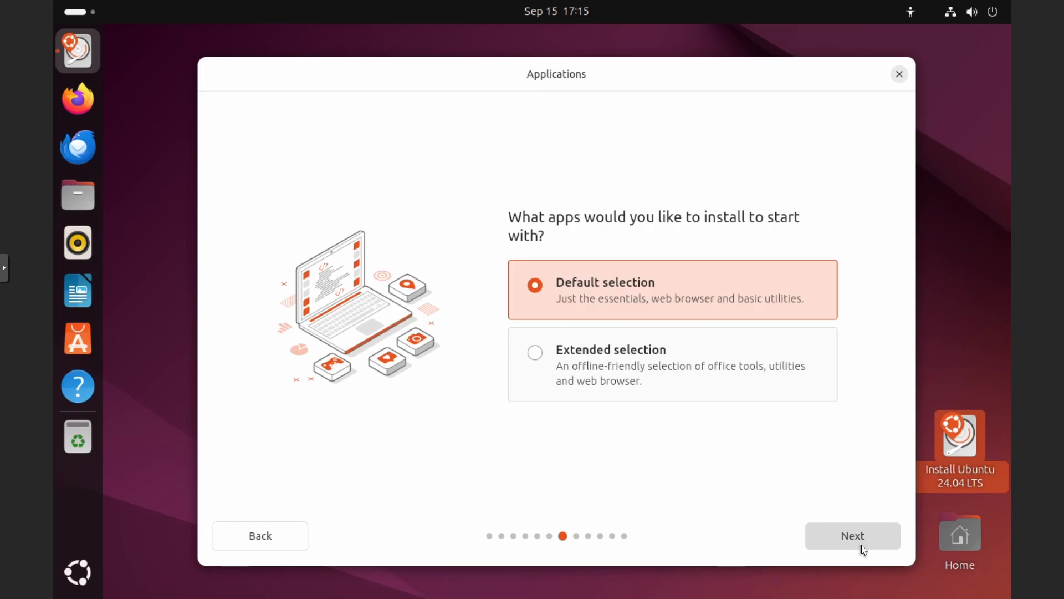
{"action": "left_click", "coordinate": [863, 545]}
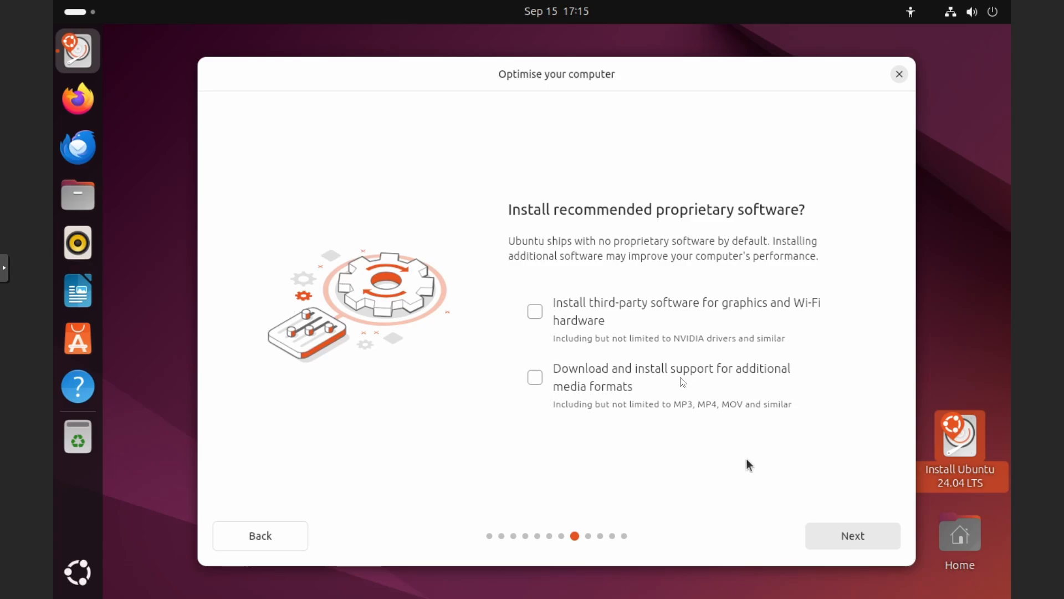
{"action": "left_click", "coordinate": [635, 333]}
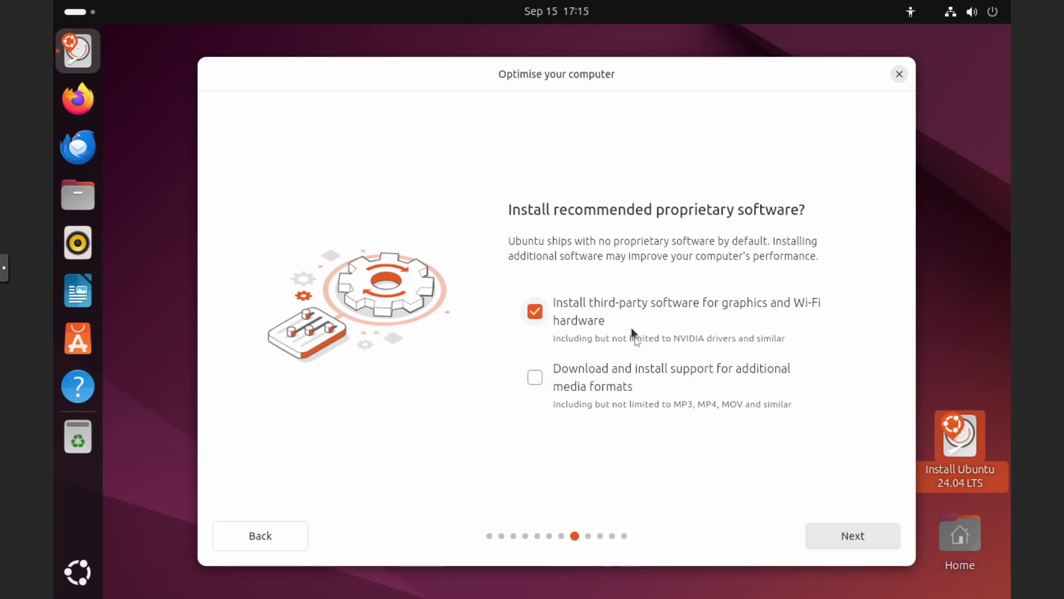
- Enable support for additional media formats and keep the Erase disk and install Ubuntu option
{"action": "left_click", "coordinate": [644, 384]}
{"action": "left_click", "coordinate": [847, 534]}
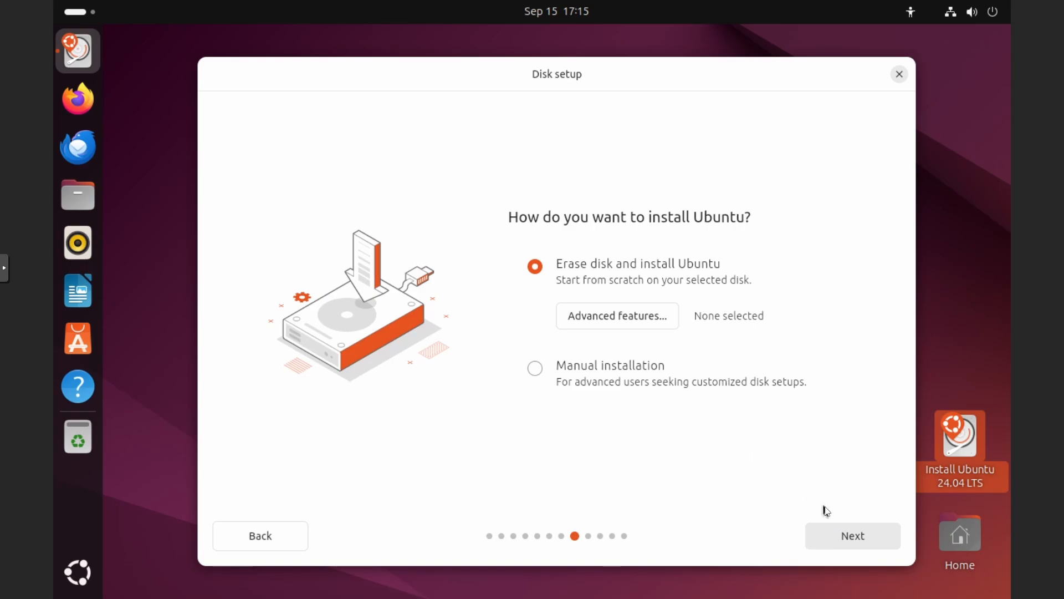
{"action": "left_click", "coordinate": [851, 537]}
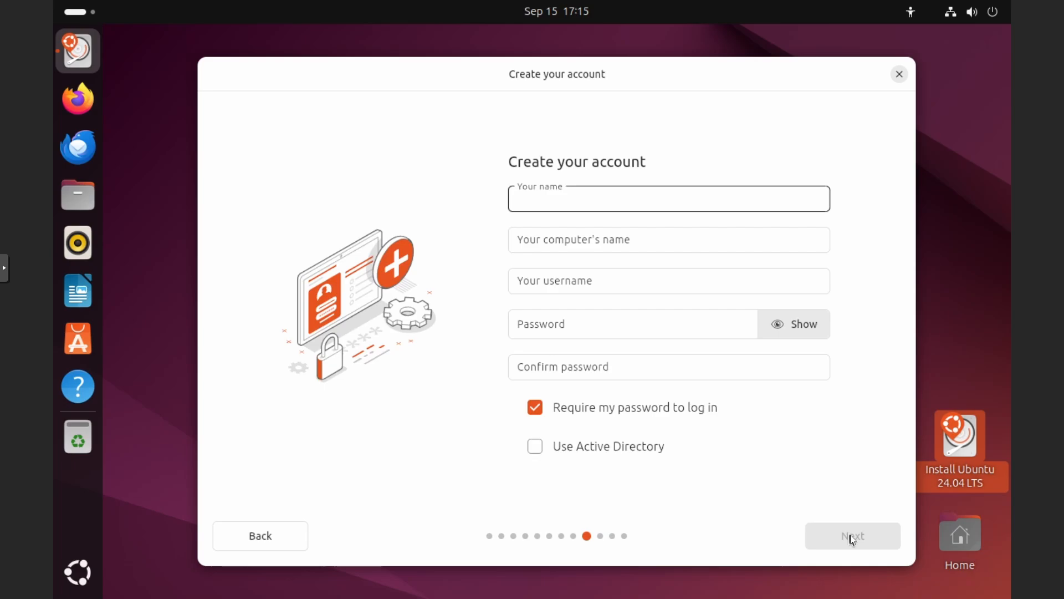
- Create the account with name tech, computer name ubuntu-desktop, and enter and confirm the account password
{"action": "type", "text": "tech"}
{"action": "key", "text": "Tab"}
{"action": "type", "text": "ubuntu-desktop"}
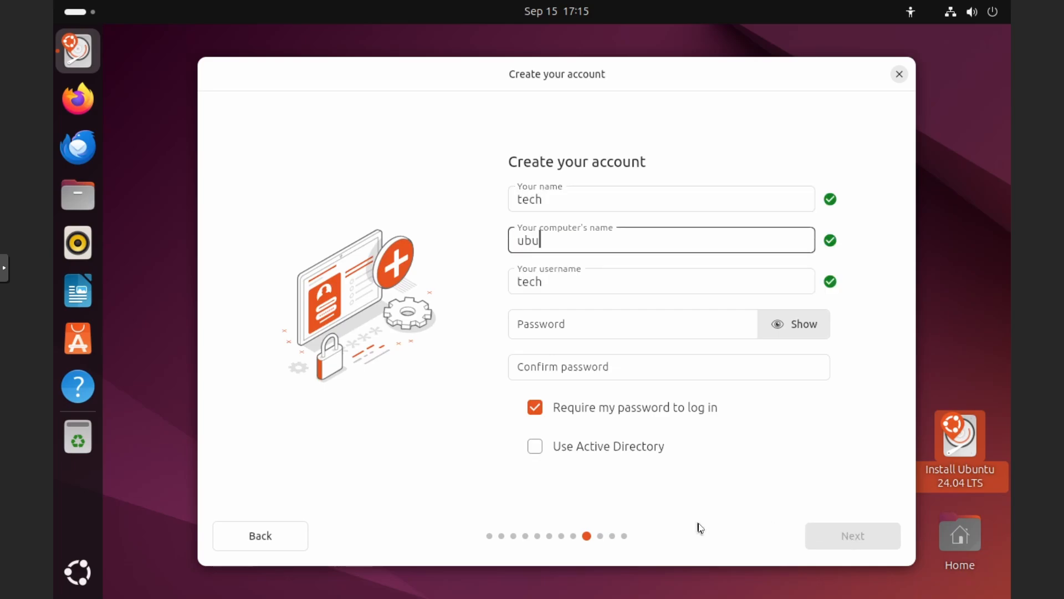
{"action": "key", "text": "Tab"}
{"action": "key", "text": "Tab"}
{"action": "type", "text": "••••••••••••"}
{"action": "key", "text": "Tab"}
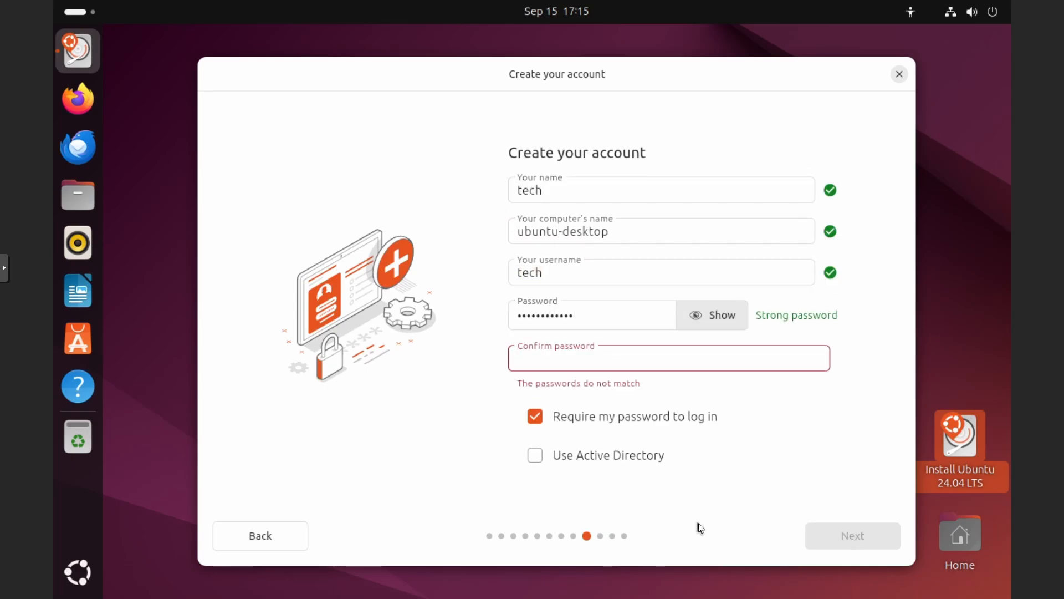
{"action": "type", "text": "••••••••••••"}
{"action": "left_click", "coordinate": [842, 535]}
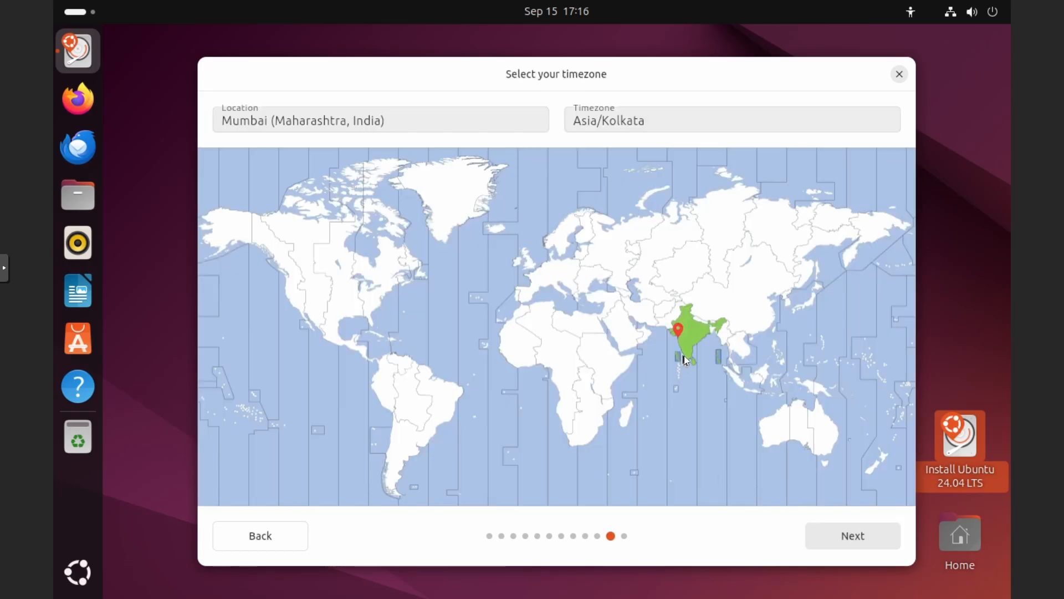
- Select the timezone location and start installing Ubuntu with the reviewed choices
{"action": "left_click", "coordinate": [411, 127]}
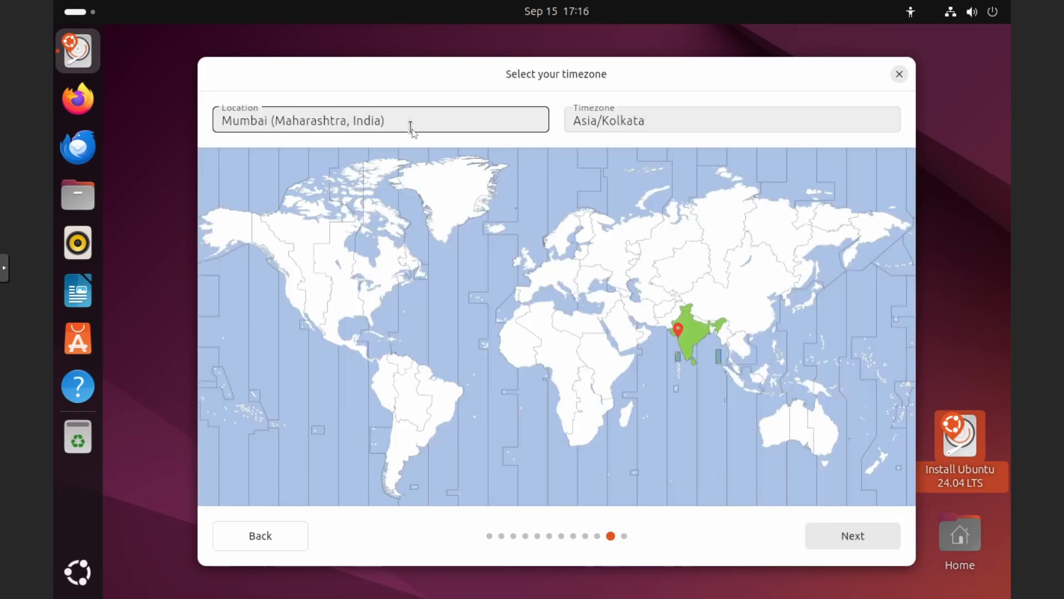
{"action": "key", "text": "ctrl+a"}
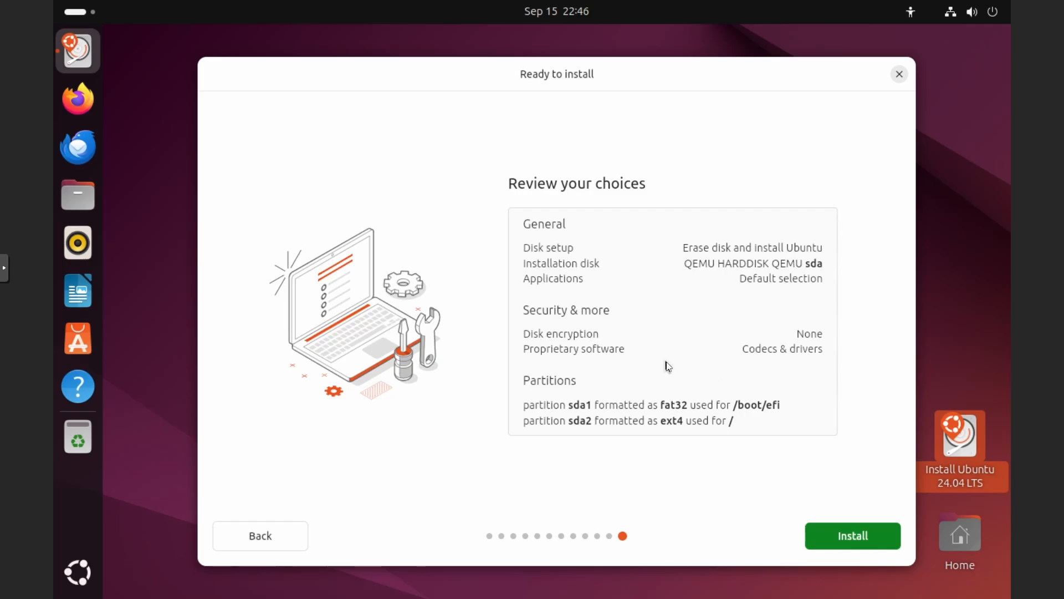
{"action": "left_click", "coordinate": [838, 535]}
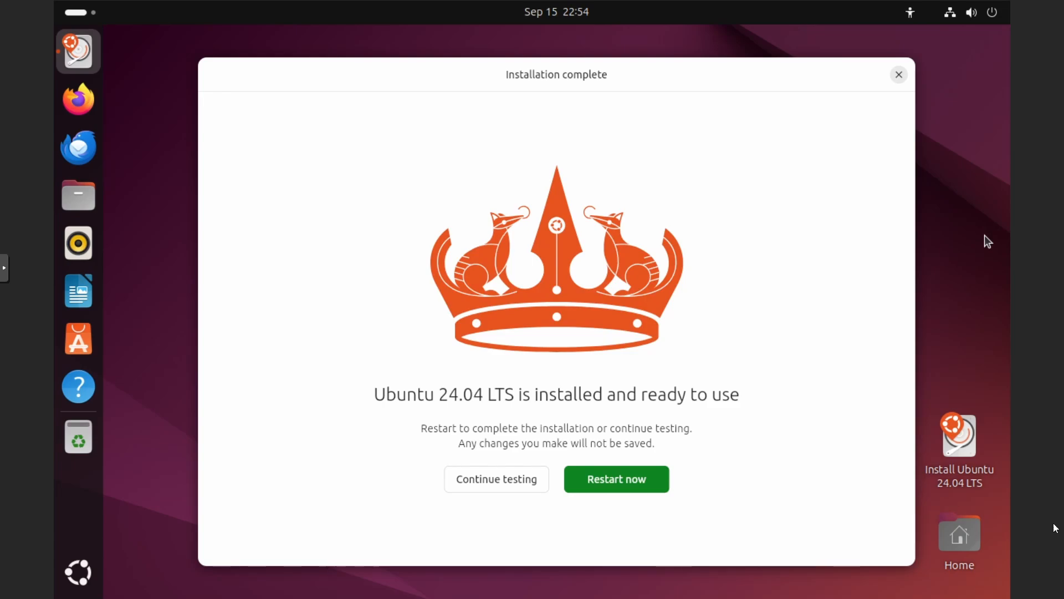
- Restart the VM after installation, continue past the installation-medium prompt, and log in as tech with the account password
{"action": "left_click", "coordinate": [636, 478]}
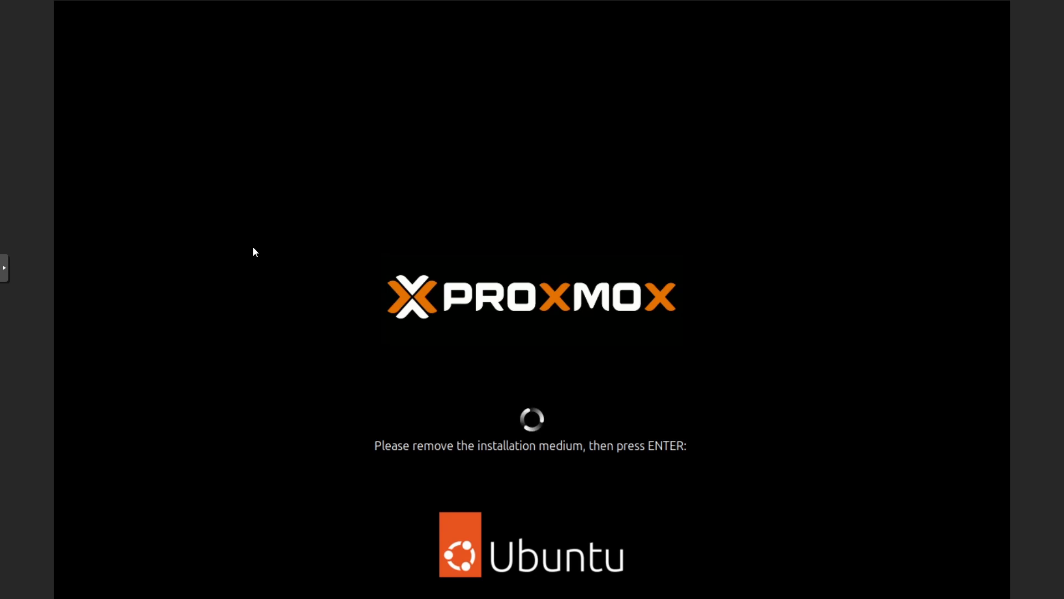
{"action": "key", "text": "Return"}
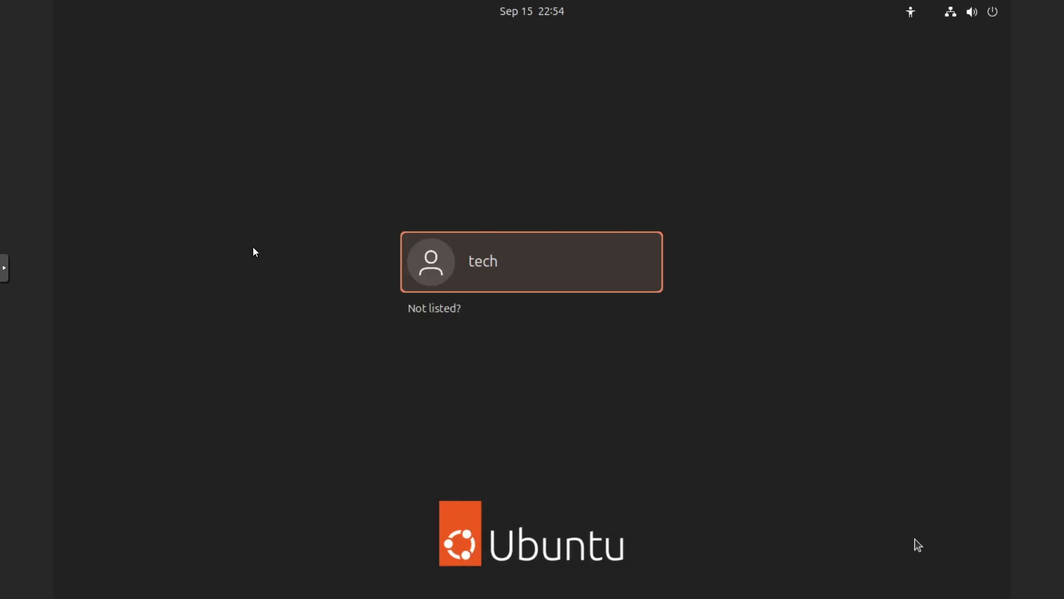
{"action": "left_click", "coordinate": [434, 245]}
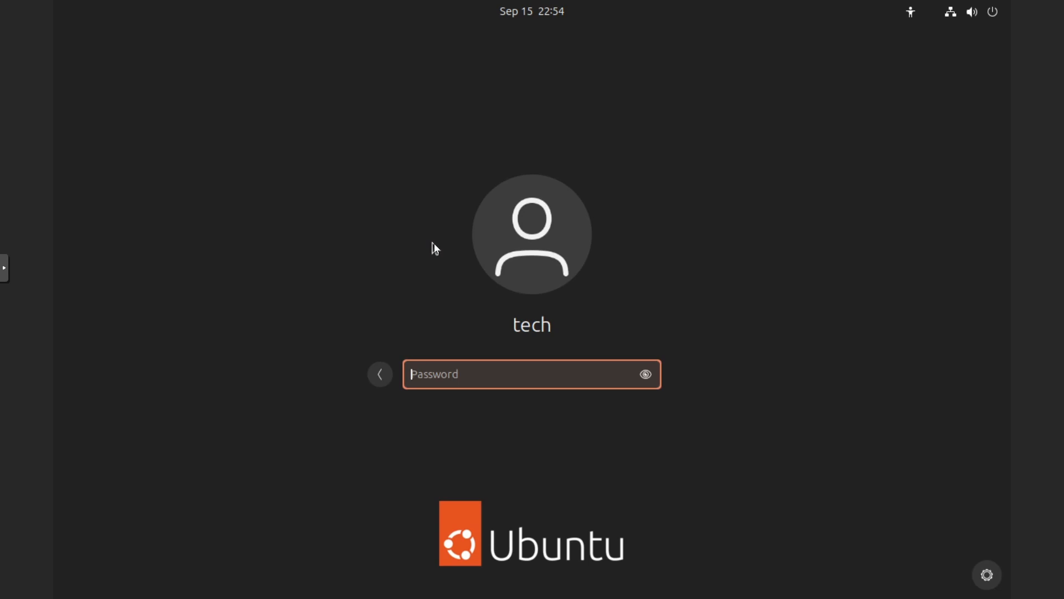
{"action": "type", "text": "••••••••••••"}
{"action": "key", "text": "Return"}
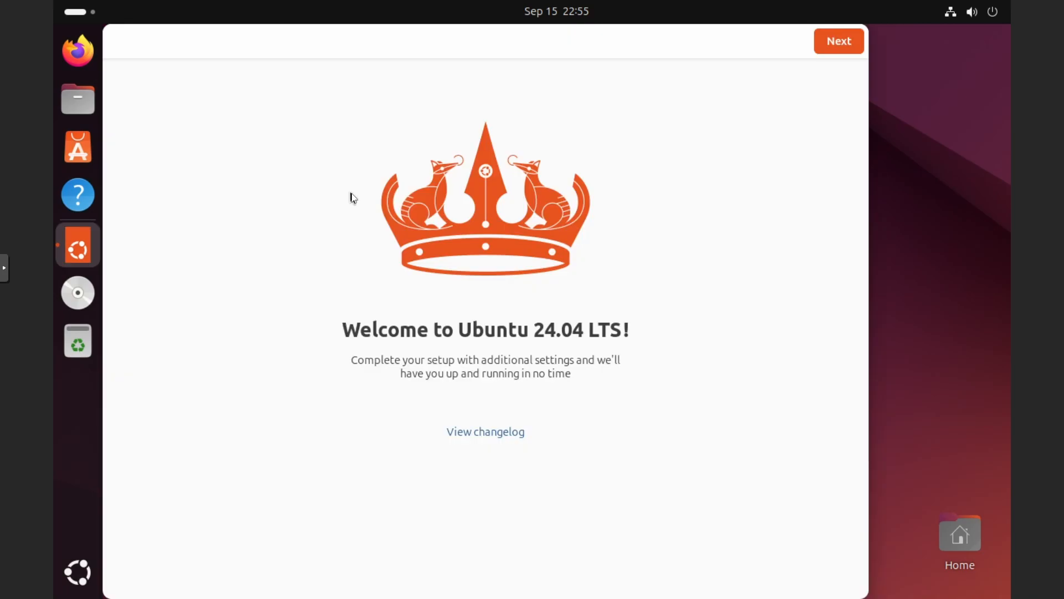
- Finish the welcome setup, skipping Ubuntu Pro and declining to share system data
{"action": "left_click", "coordinate": [831, 49]}
{"action": "left_click", "coordinate": [825, 50]}
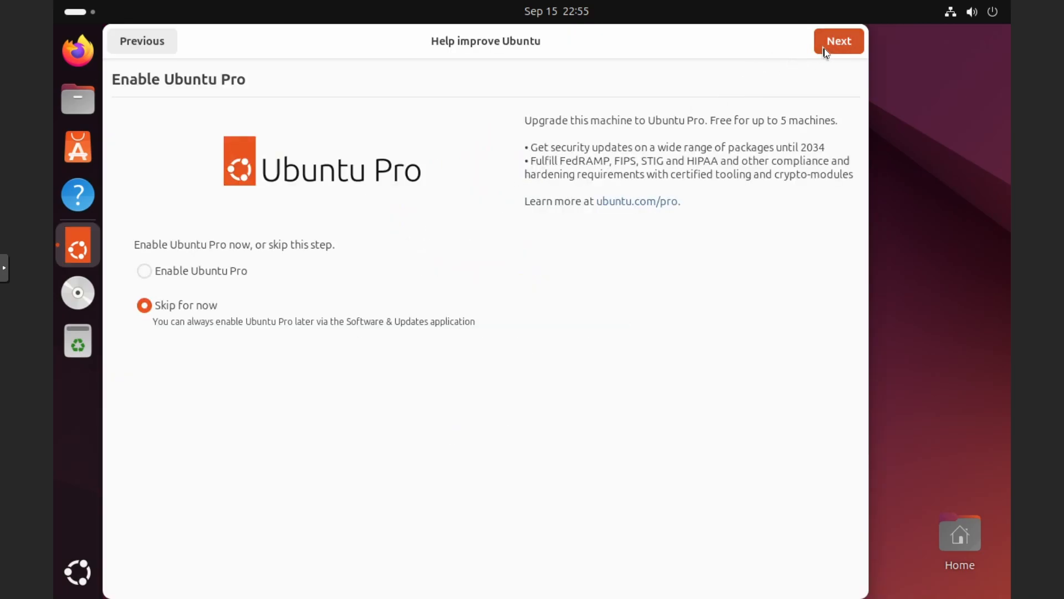
{"action": "left_click", "coordinate": [381, 453]}
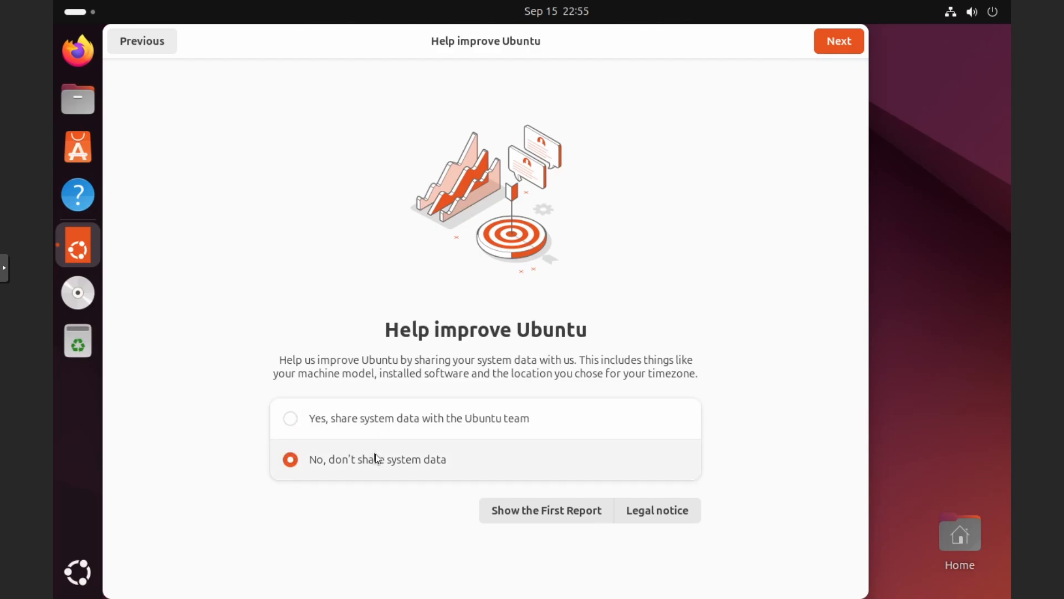
{"action": "left_click", "coordinate": [838, 52]}
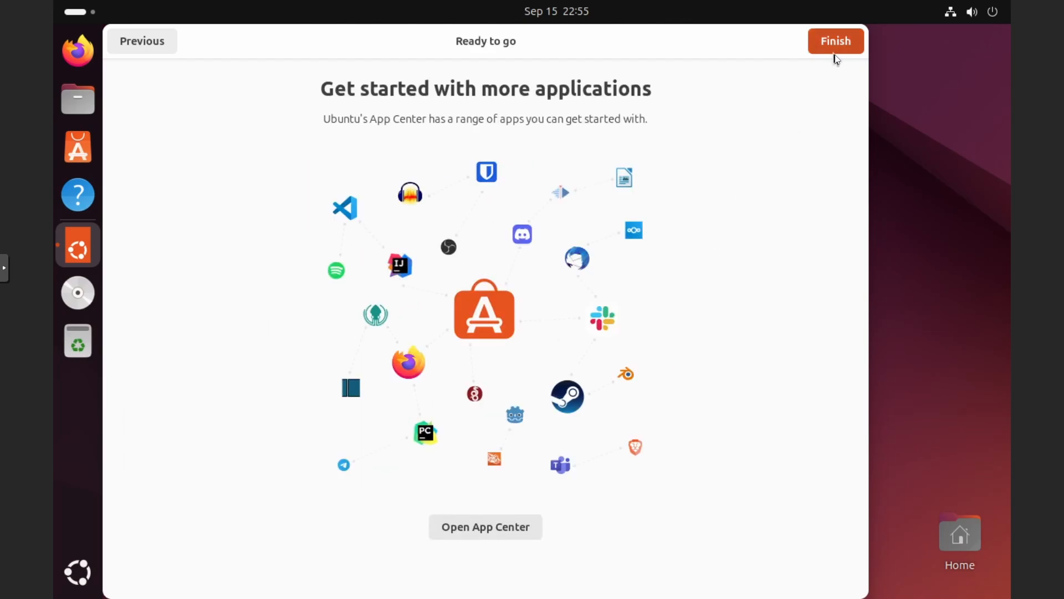
{"action": "left_click", "coordinate": [839, 47]}
- Open a terminal from the desktop and maximize its window
{"action": "right_click", "coordinate": [494, 196]}
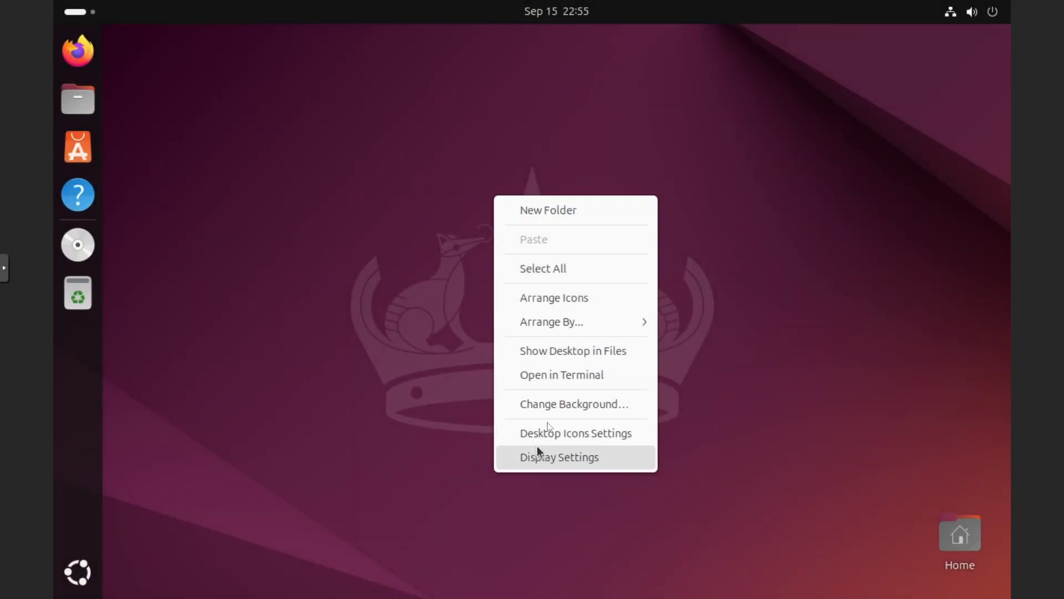
{"action": "left_click", "coordinate": [575, 377]}
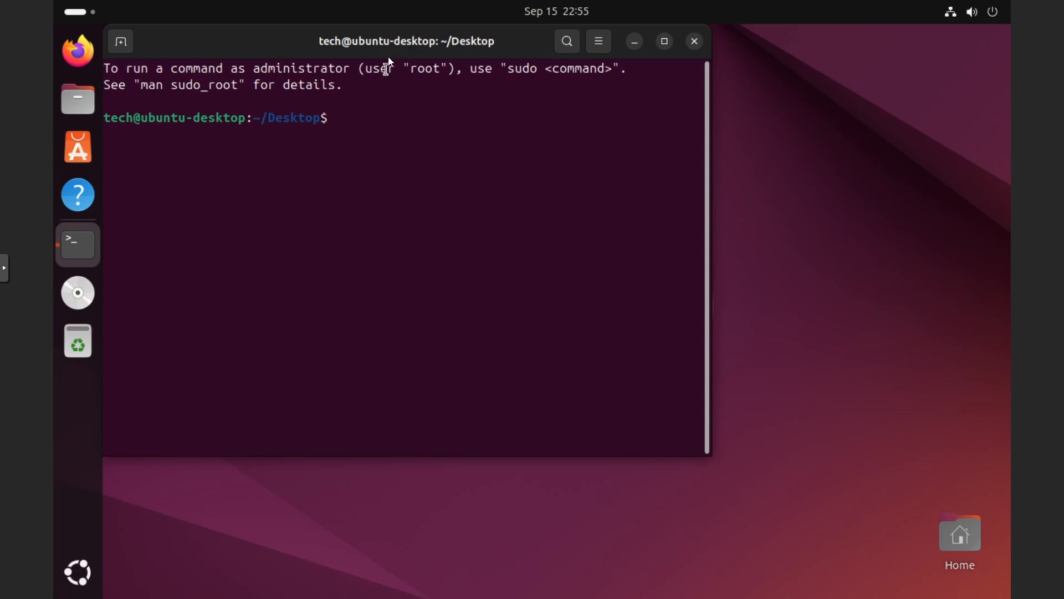
{"action": "double_click", "coordinate": [390, 43]}
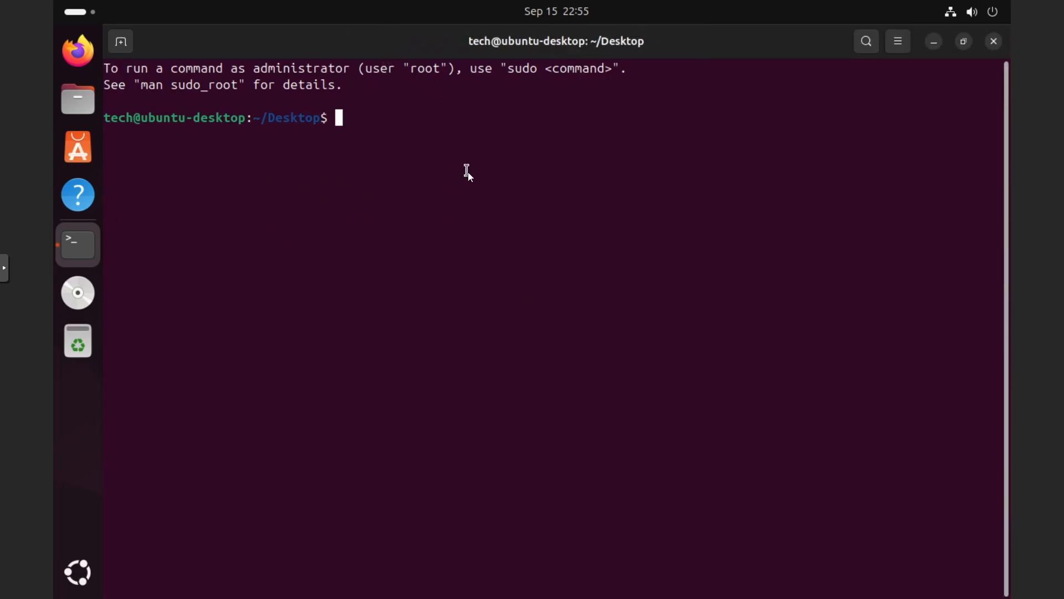
- Run sudo apt update && sudo apt upgrade -y, confirming with the sudo password
{"action": "type", "text": "sudo apt "}
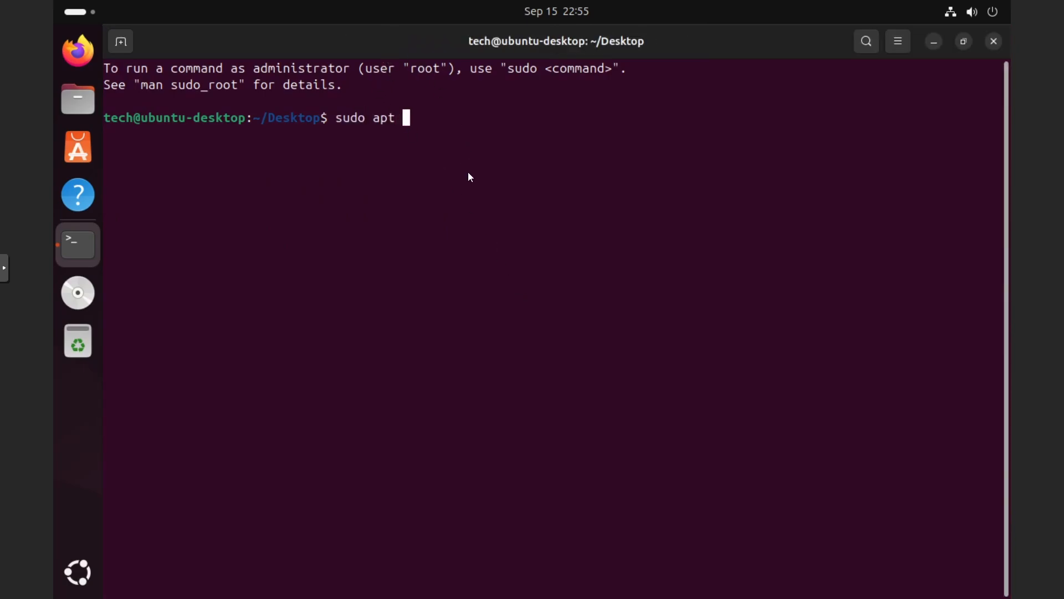
{"action": "type", "text": "update &&"}
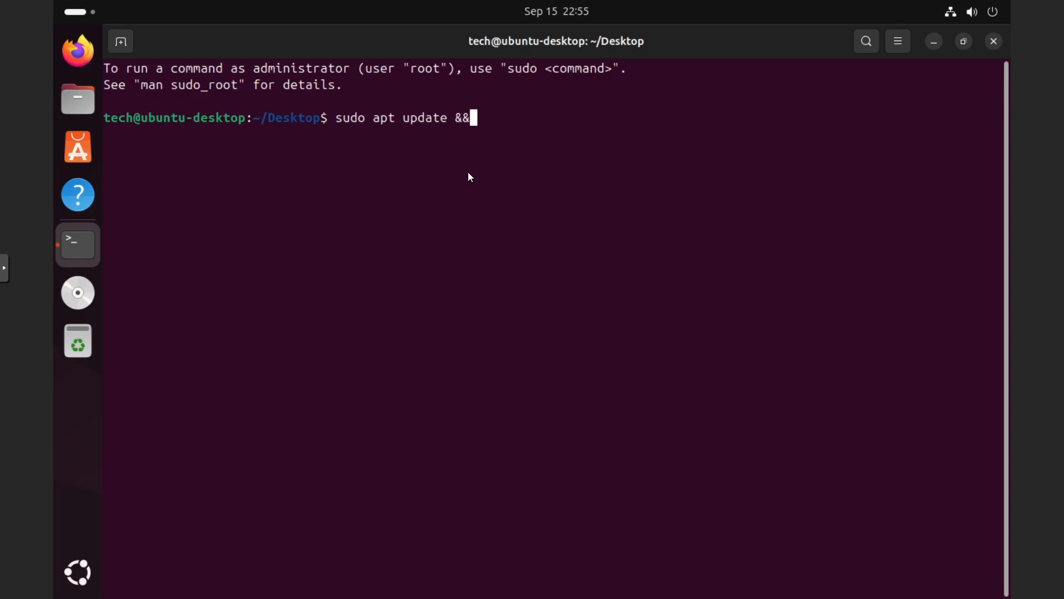
{"action": "type", "text": " sudo apt upgr"}
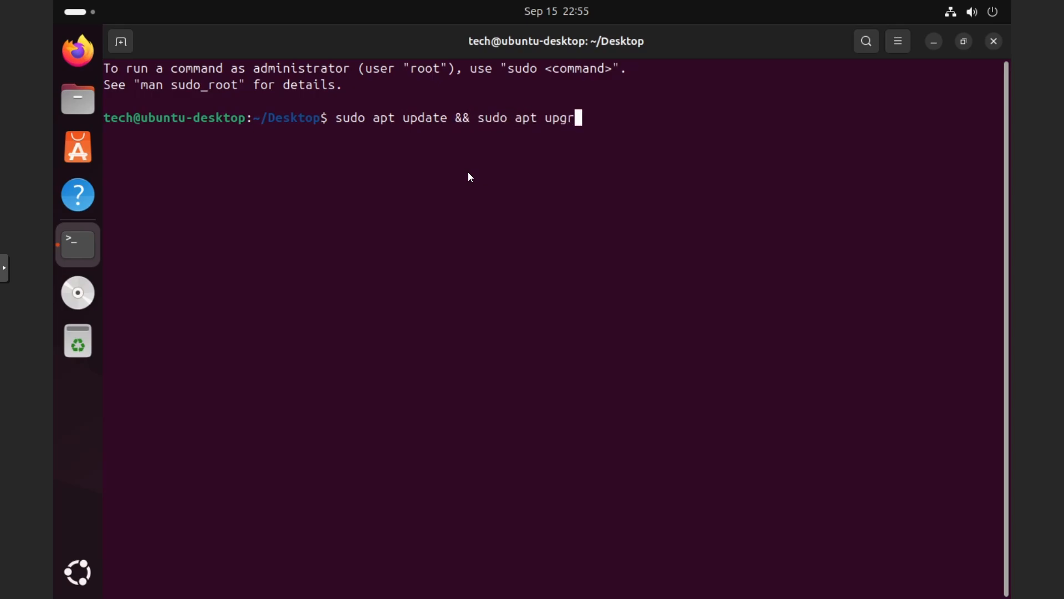
{"action": "type", "text": "ade -y"}
{"action": "key", "text": "Return"}
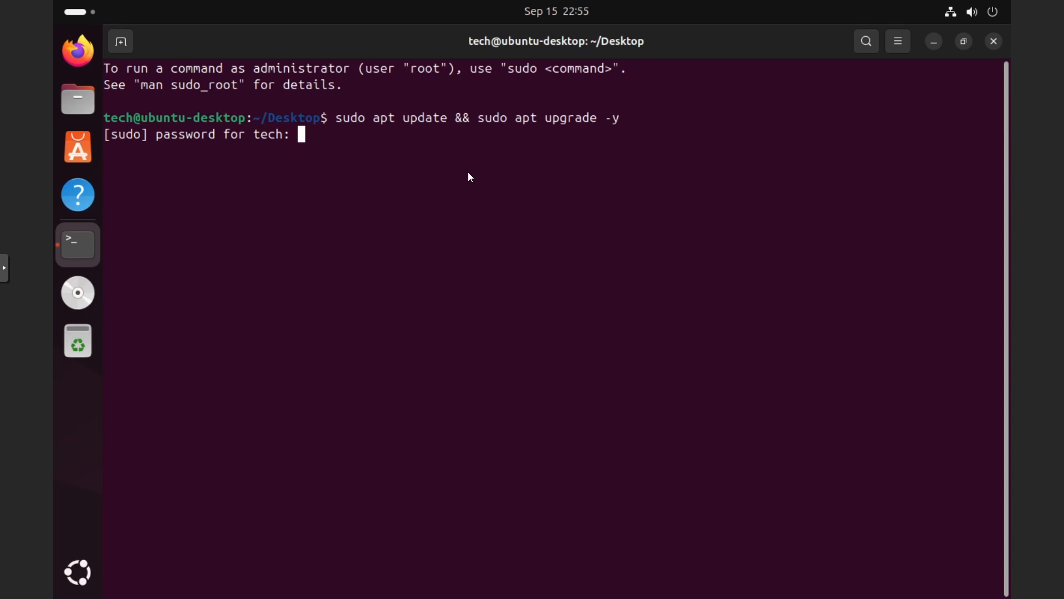
{"action": "key", "text": "Return"}
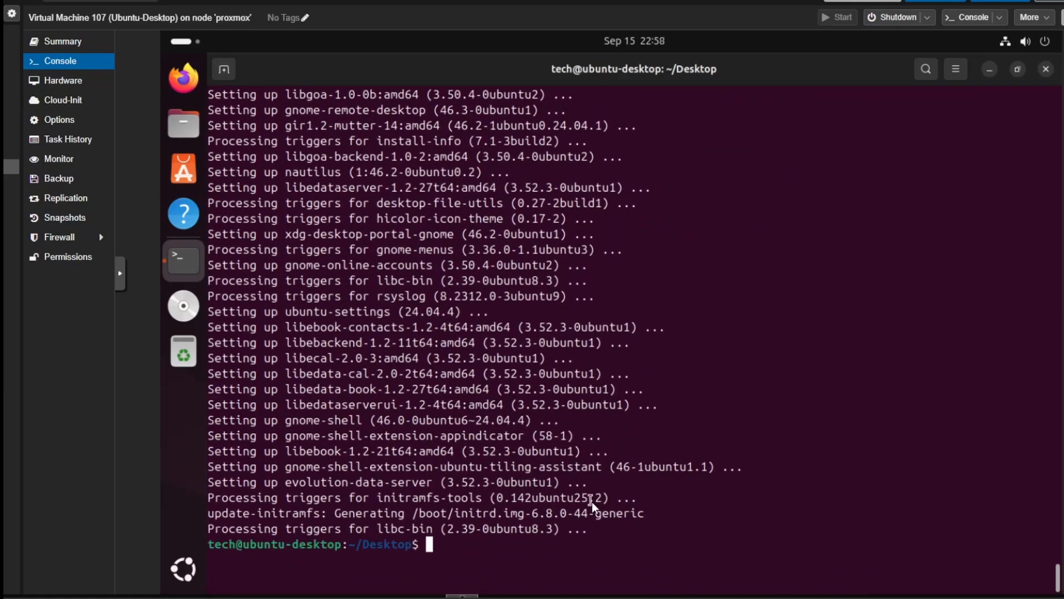
- Install the guest agent with sudo apt install qemu-guest-agent -y
{"action": "type", "text": "sudo apt ins"}
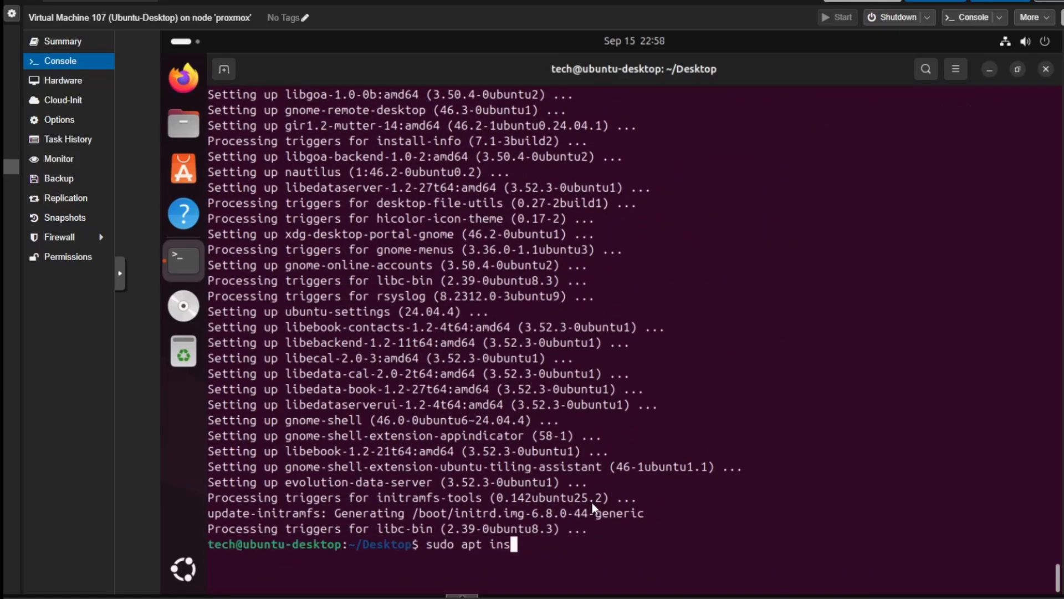
{"action": "type", "text": "tall qemu"}
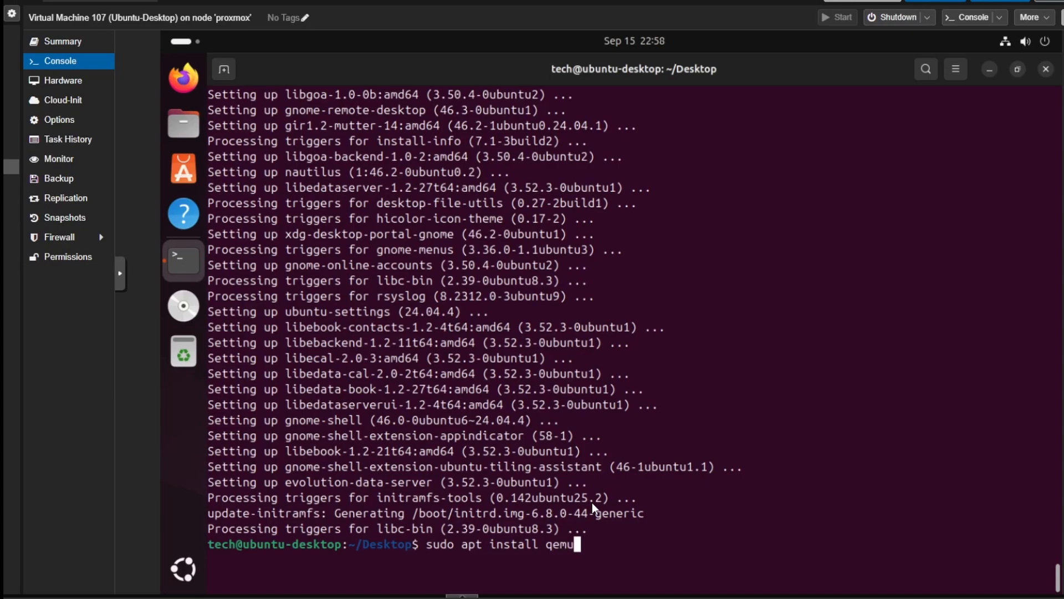
{"action": "type", "text": "-guest-agent -y"}
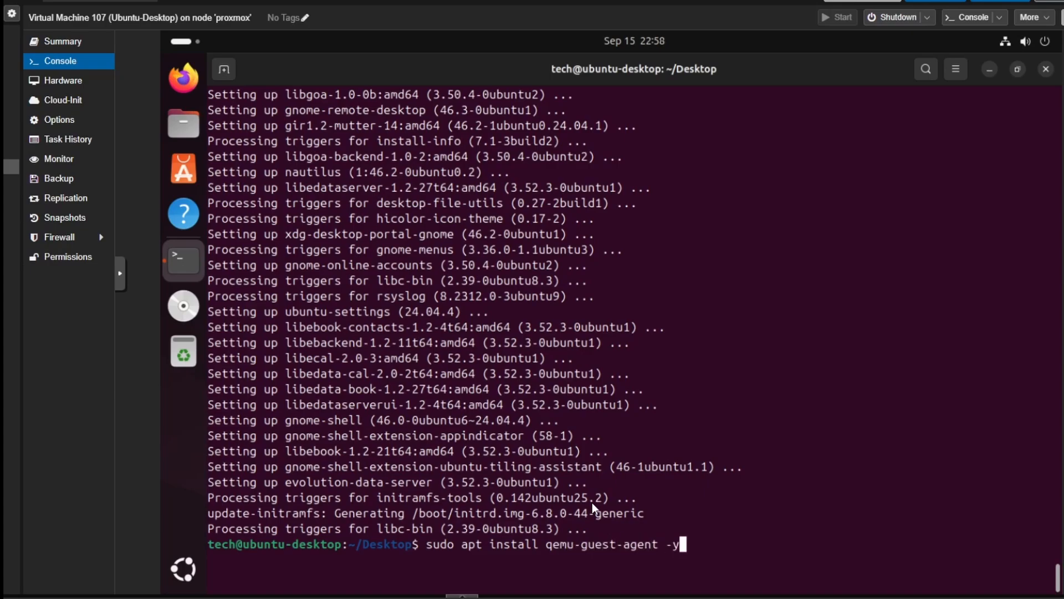
{"action": "key", "text": "Return"}
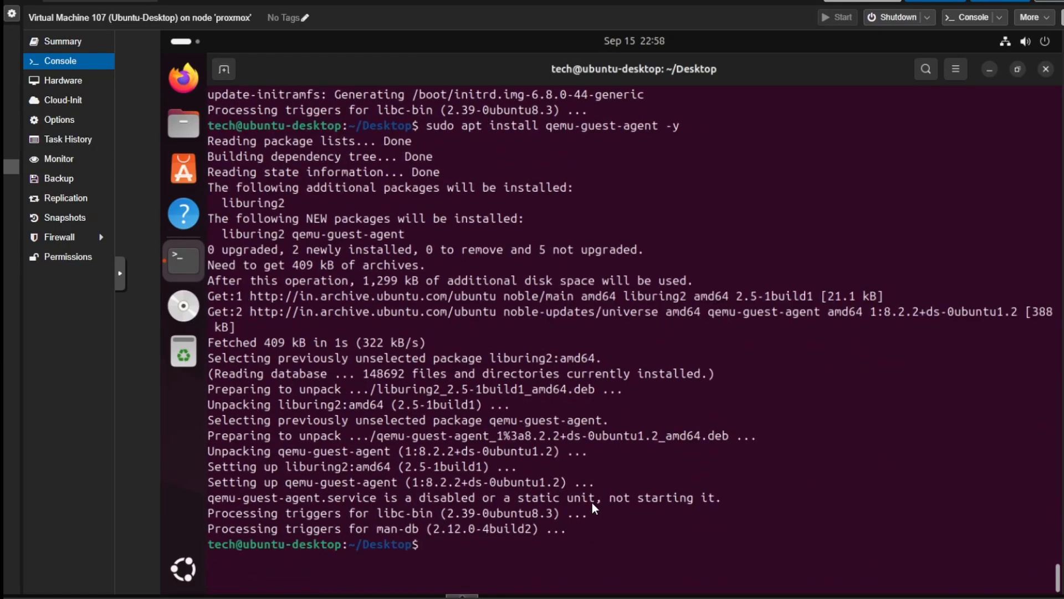
- Check the IPs entry on the VM summary, then shut the guest down with sudo poweroff
{"action": "left_click", "coordinate": [61, 41]}
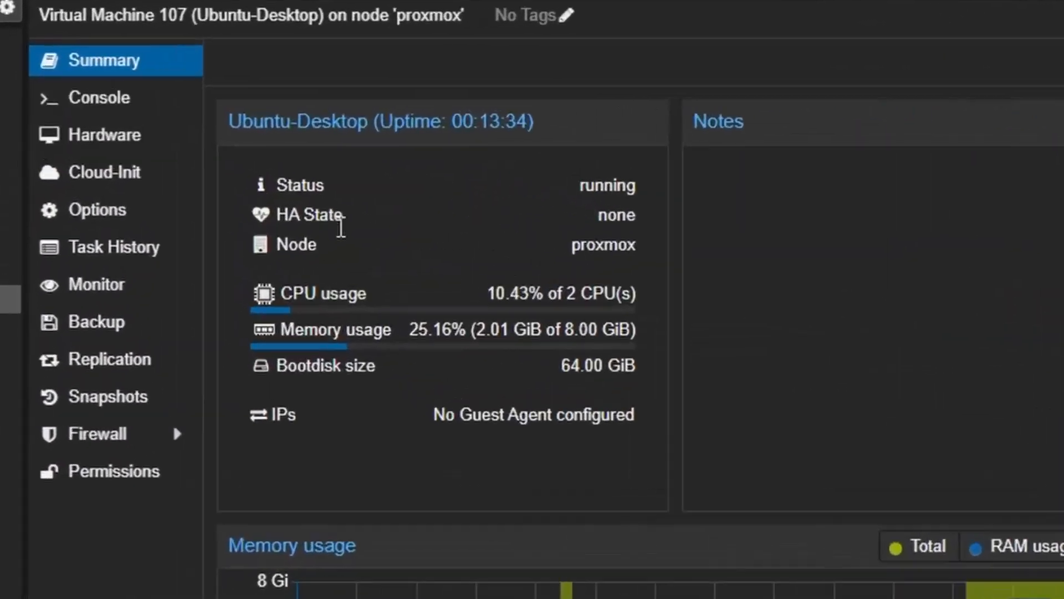
{"action": "left_click_drag", "start_coordinate": [433, 416], "coordinate": [629, 422]}
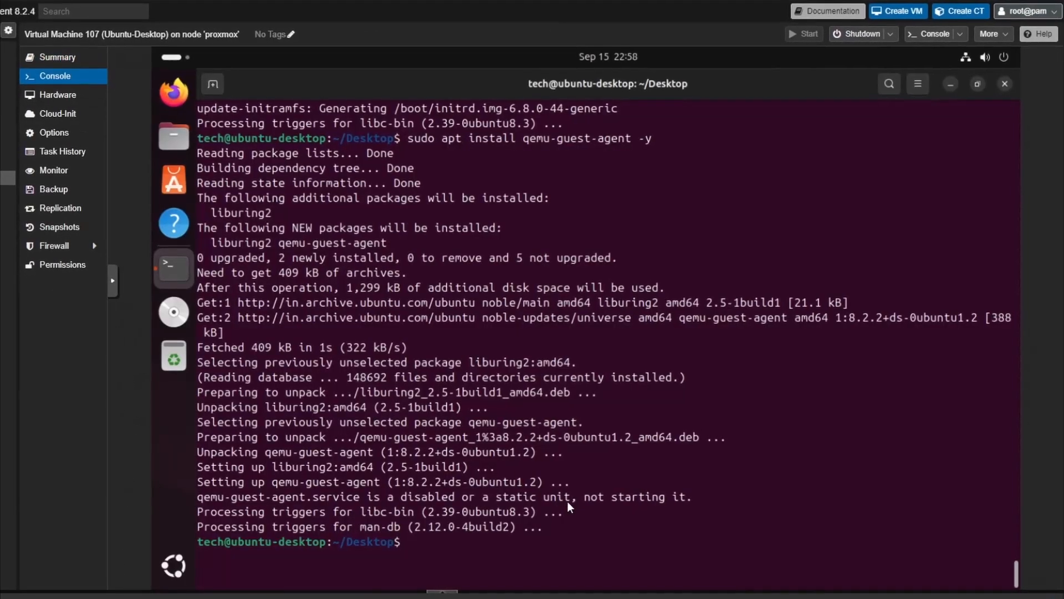
{"action": "type", "text": "sudo powerof"}
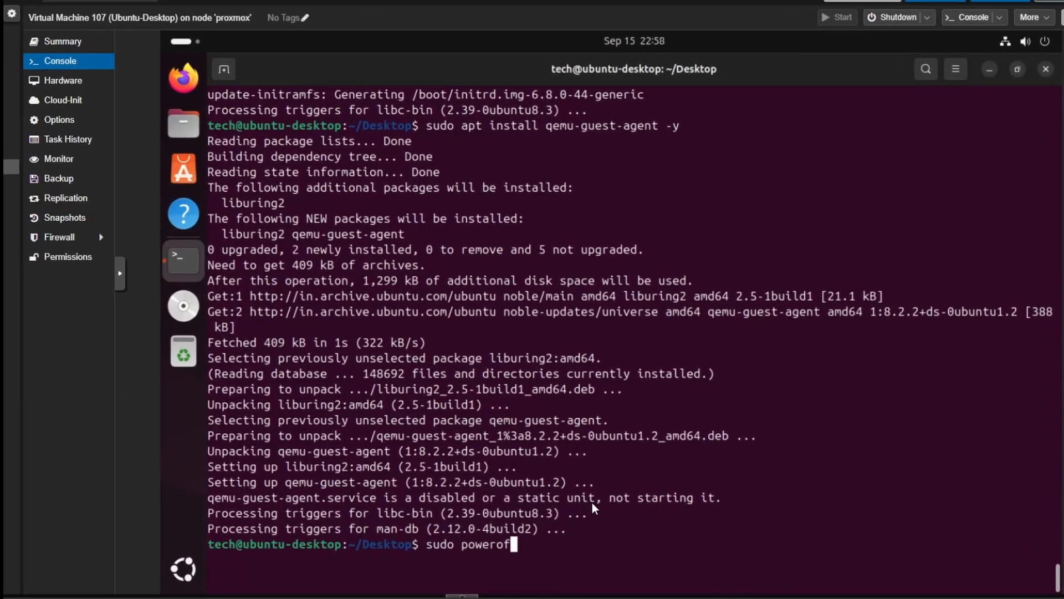
{"action": "type", "text": "f"}
{"action": "key", "text": "Return"}
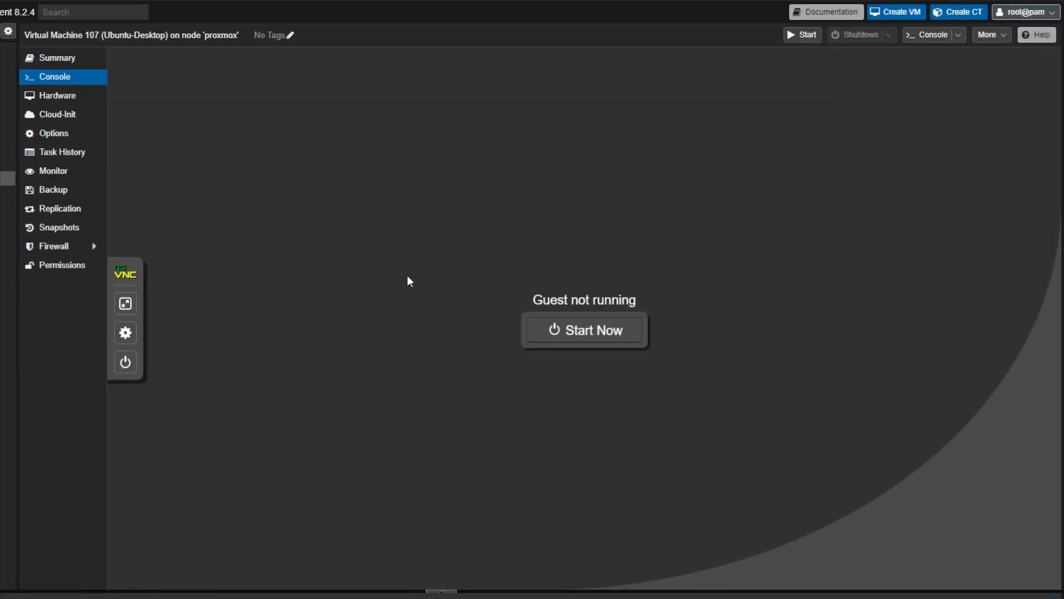
- Remove the CD/DVD Drive (ide2) holding the Ubuntu ISO from the VM's hardware
{"action": "left_click", "coordinate": [59, 96]}
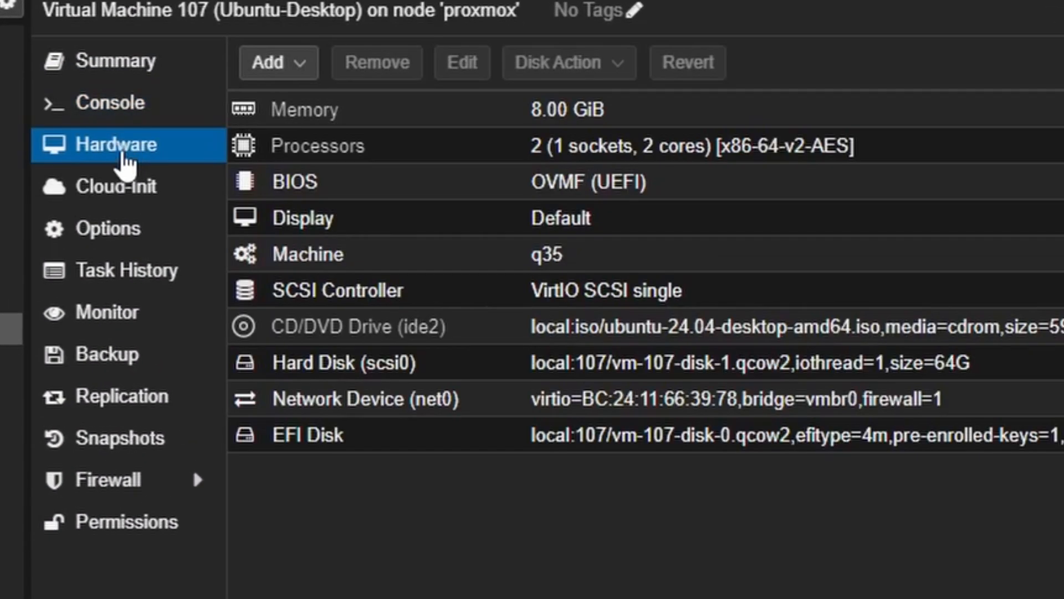
{"action": "left_click", "coordinate": [622, 326]}
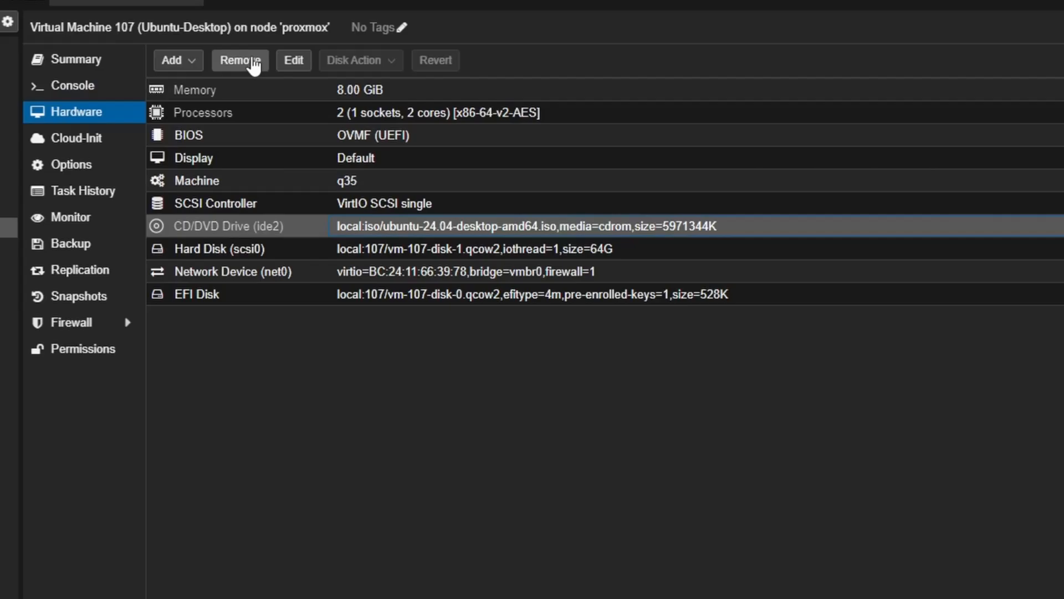
{"action": "left_click", "coordinate": [377, 63]}
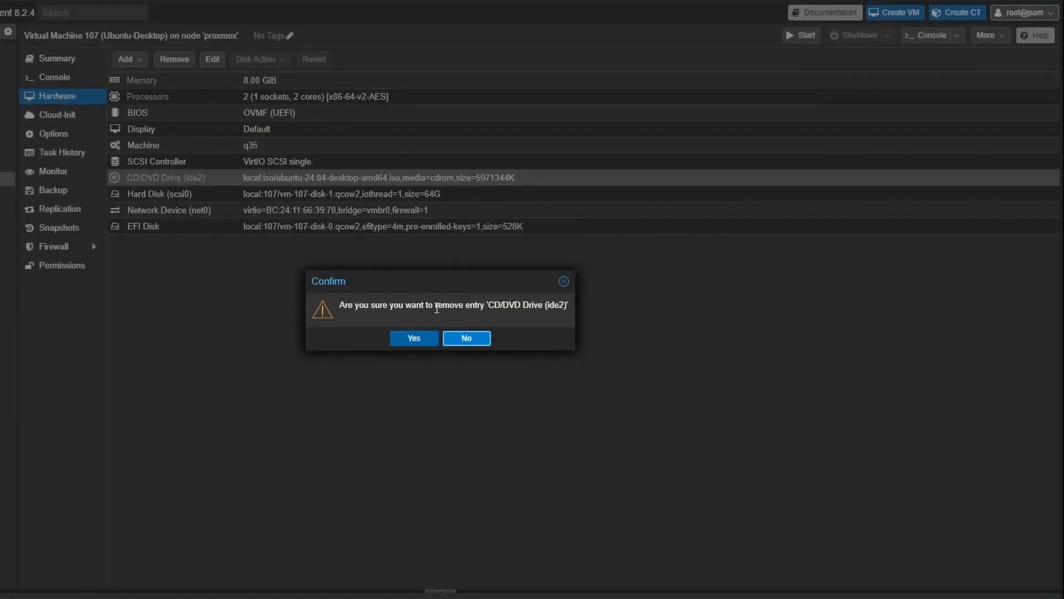
{"action": "left_click", "coordinate": [411, 336]}
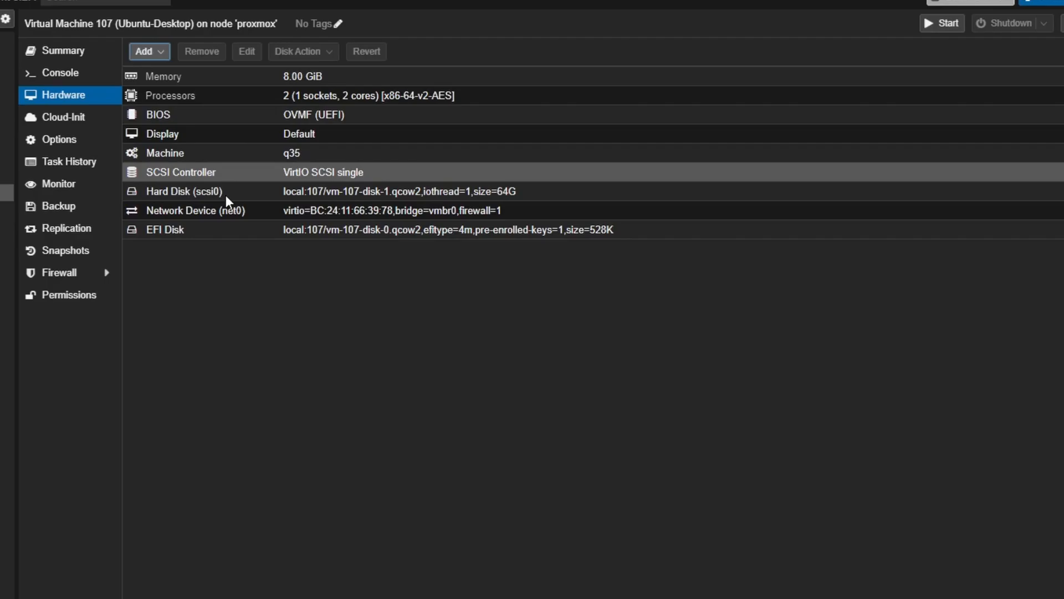
- Enable the Use QEMU Guest Agent option in the VM's options
{"action": "left_click", "coordinate": [74, 144]}
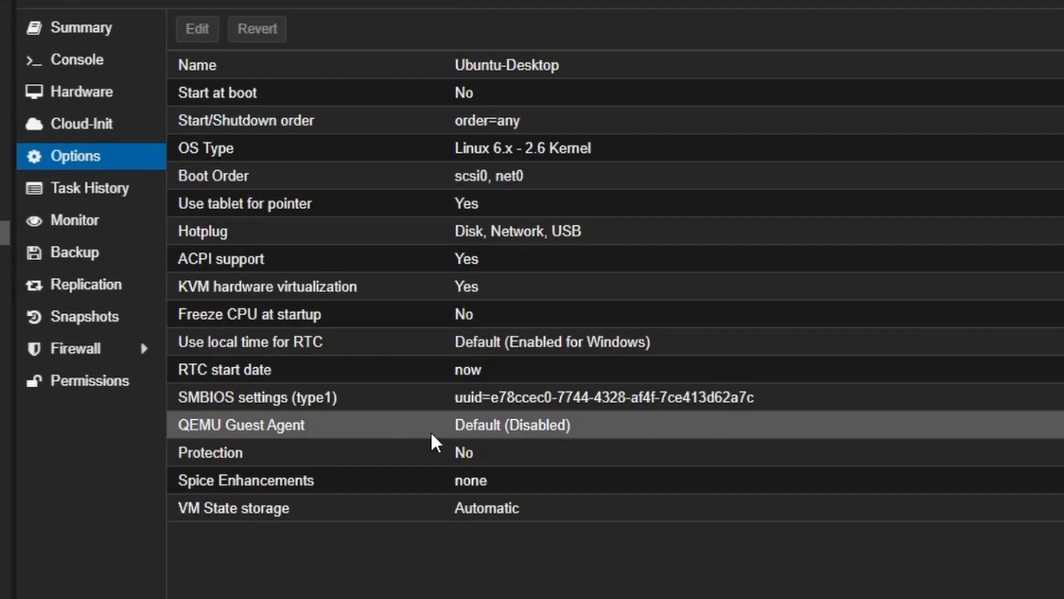
{"action": "double_click", "coordinate": [558, 424]}
{"action": "left_click", "coordinate": [564, 374]}
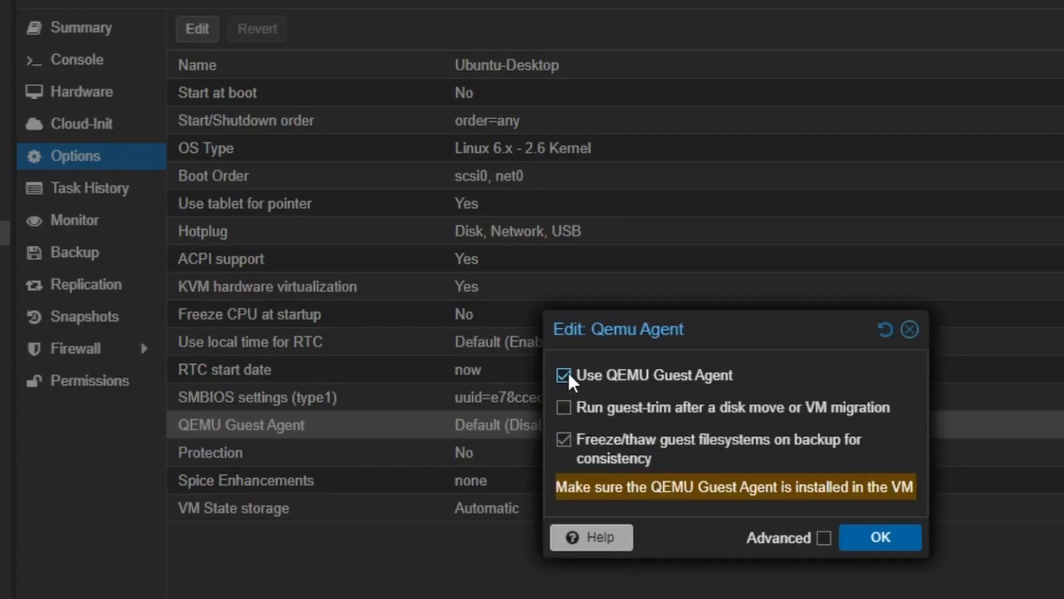
{"action": "left_click", "coordinate": [881, 536]}
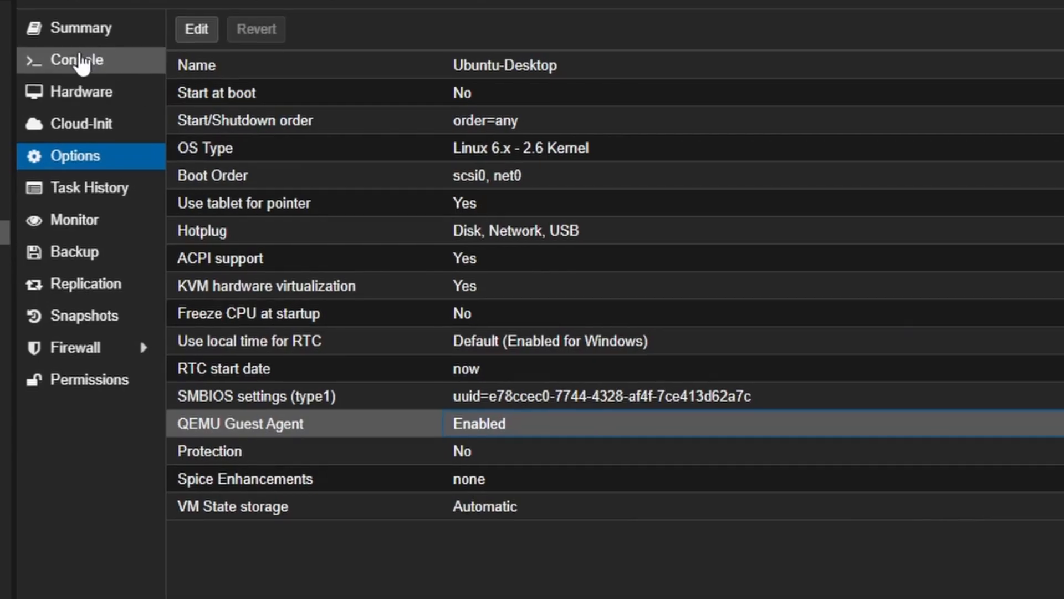
- Log in to the Ubuntu desktop on the VM console with the user account's password
{"action": "left_click", "coordinate": [78, 62]}
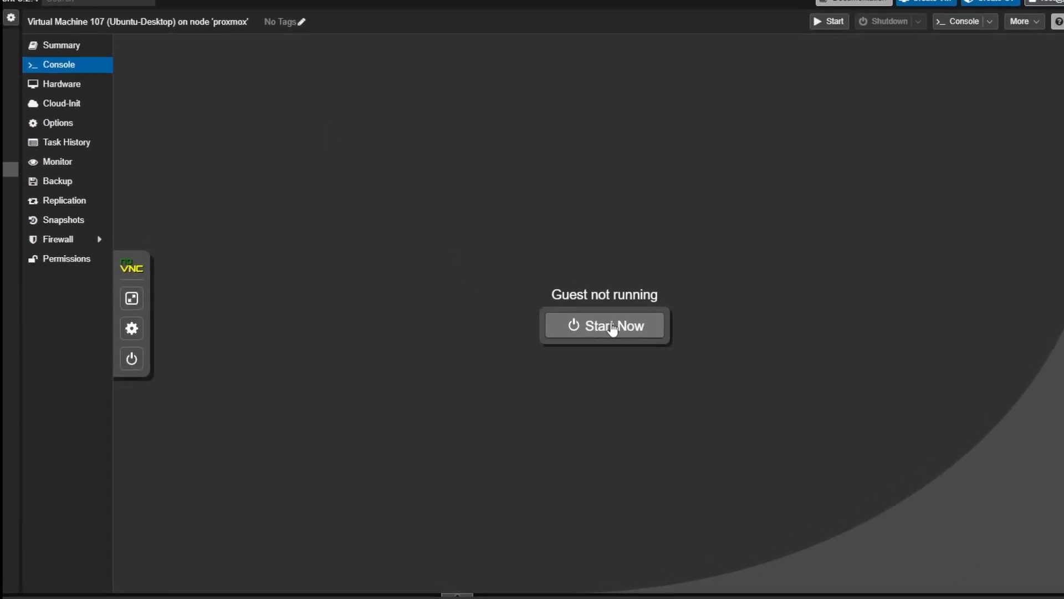
{"action": "left_click", "coordinate": [612, 327]}
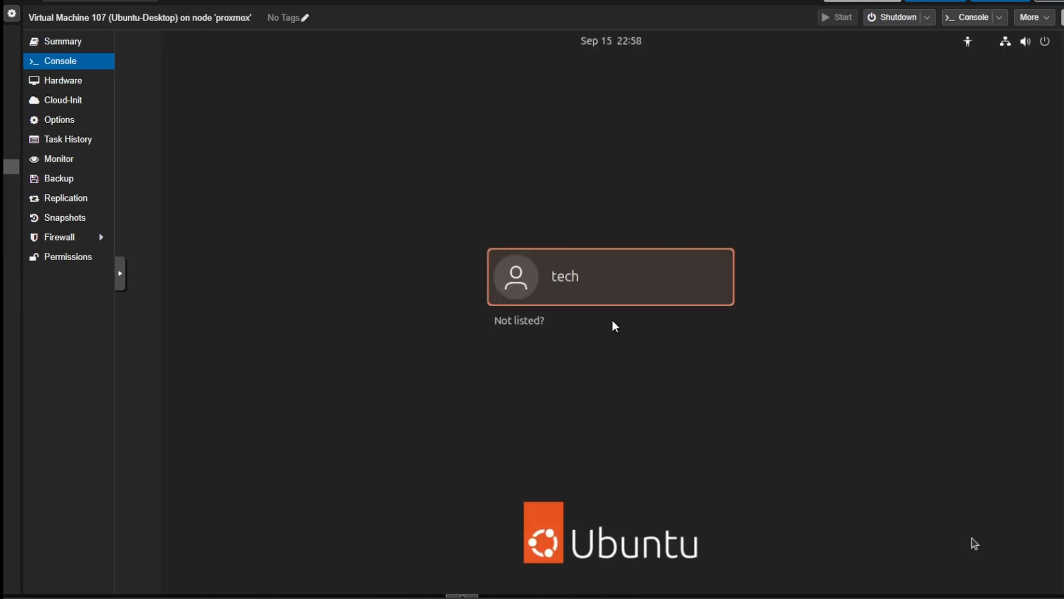
{"action": "left_click", "coordinate": [590, 297]}
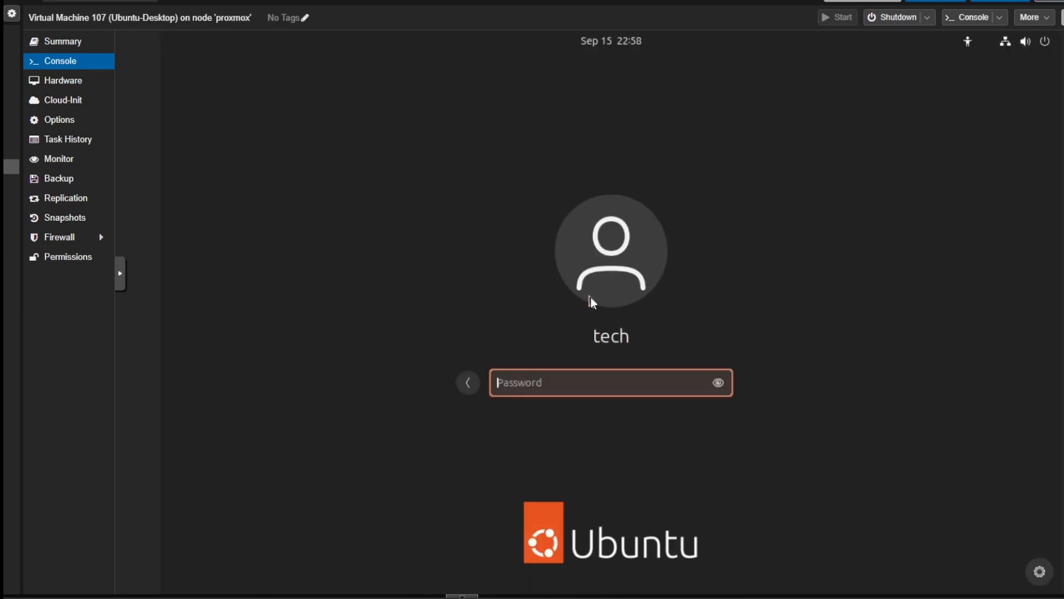
{"action": "type", "text": "************"}
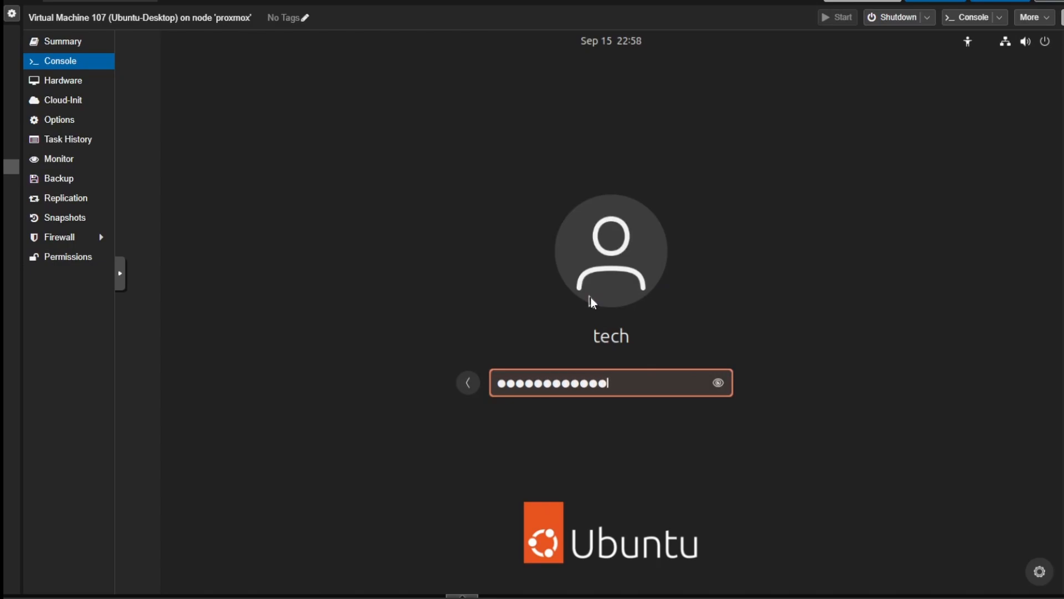
{"action": "key", "text": "Return"}
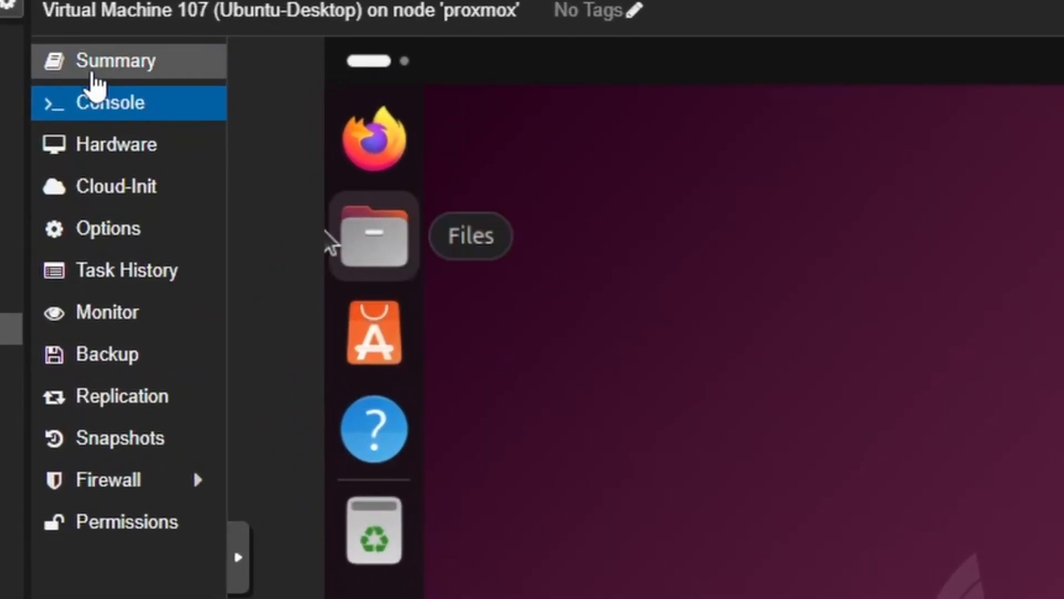
- Open a terminal from the Ubuntu desktop in the VM console and maximize it
{"action": "left_click", "coordinate": [91, 70]}
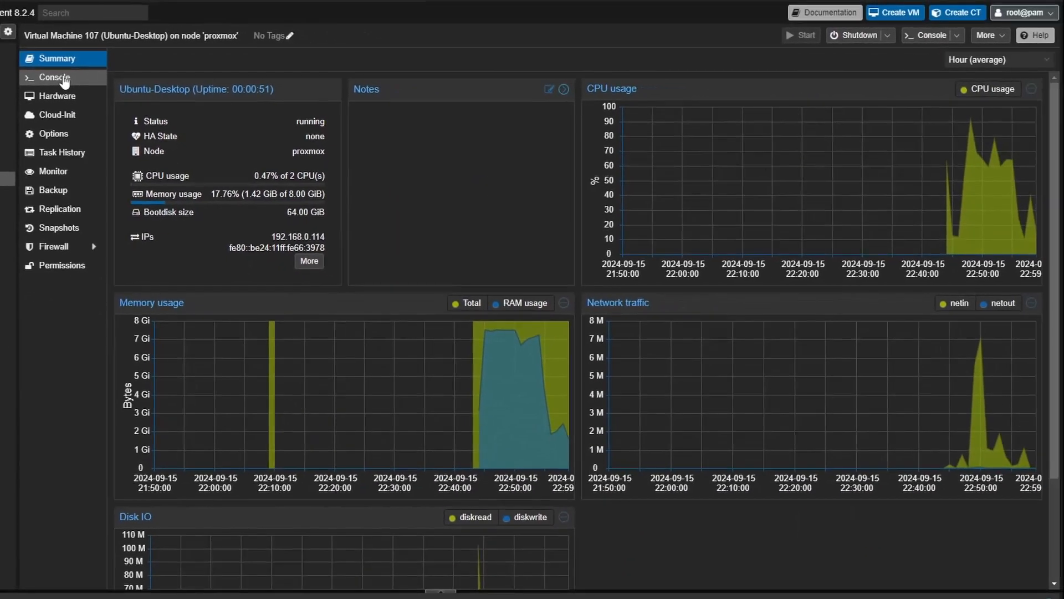
{"action": "left_click", "coordinate": [63, 78]}
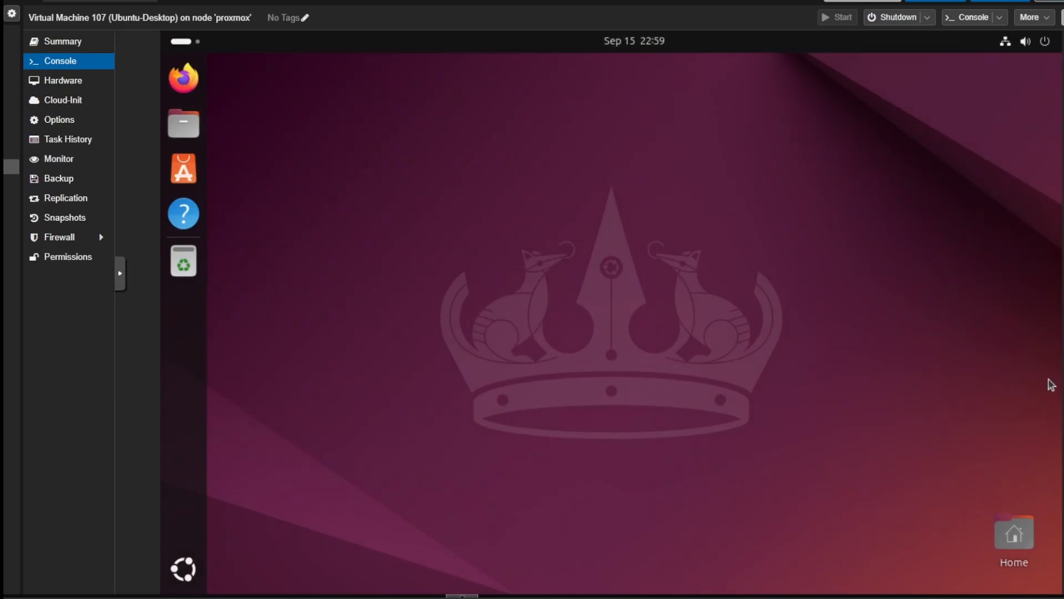
{"action": "right_click", "coordinate": [432, 173]}
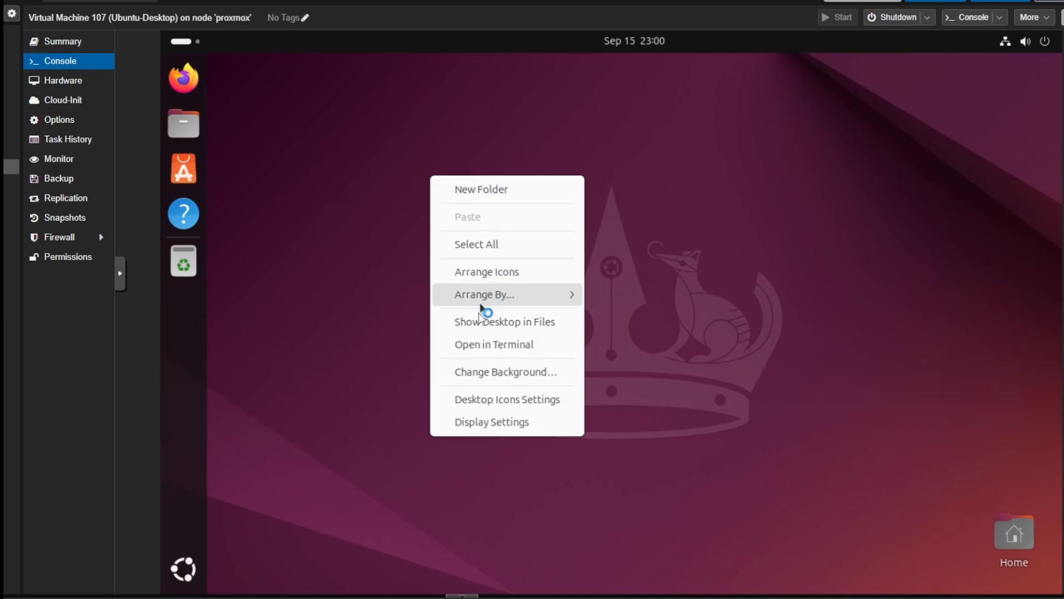
{"action": "left_click", "coordinate": [497, 350]}
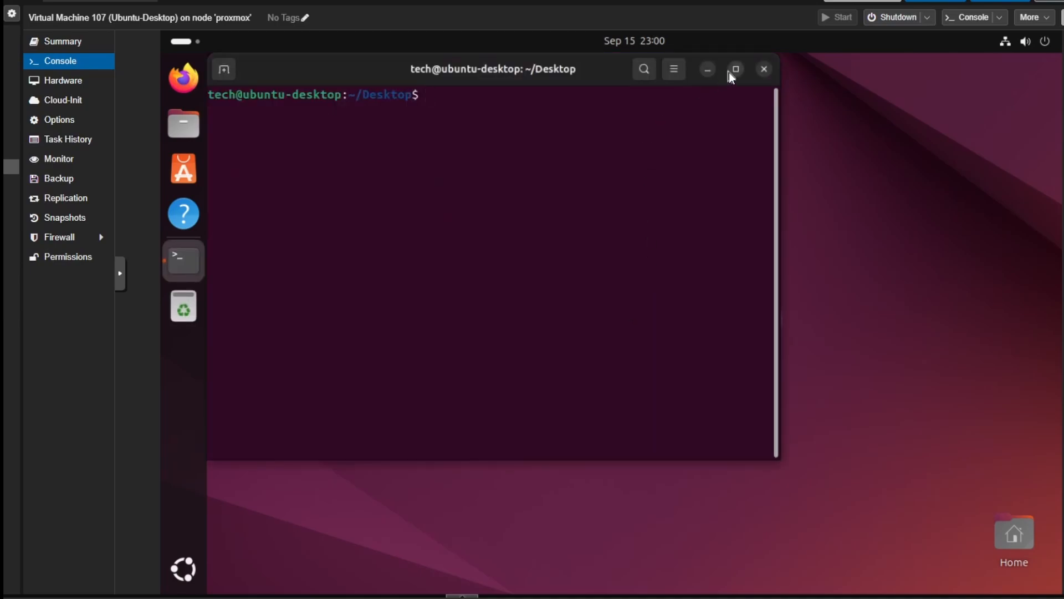
{"action": "left_click", "coordinate": [736, 69]}
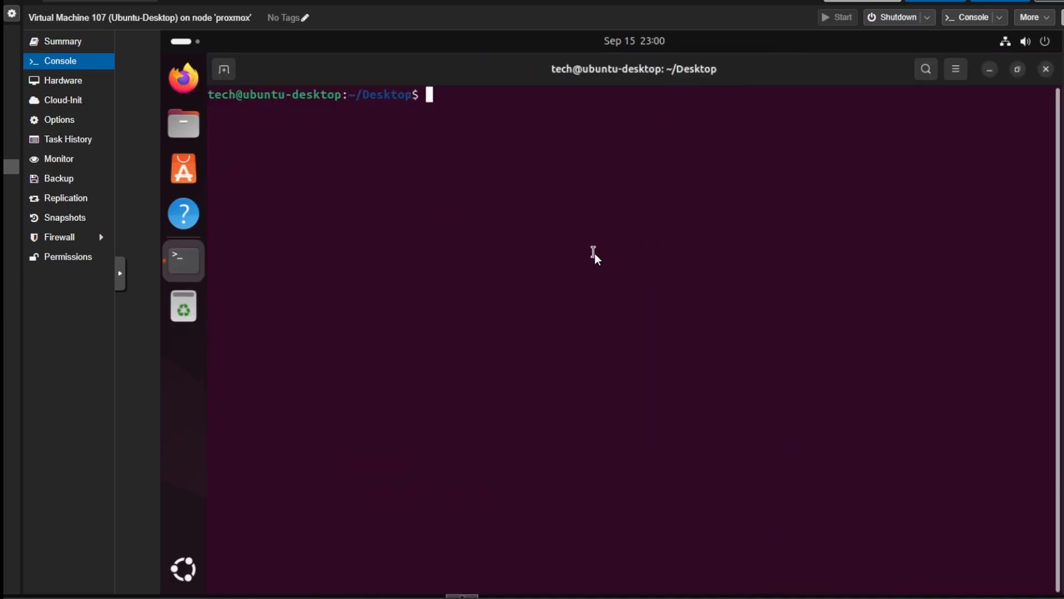
- Install xrdp with sudo apt install xrdp -y, confirming with the sudo password
{"action": "type", "text": "sudo apt inst"}
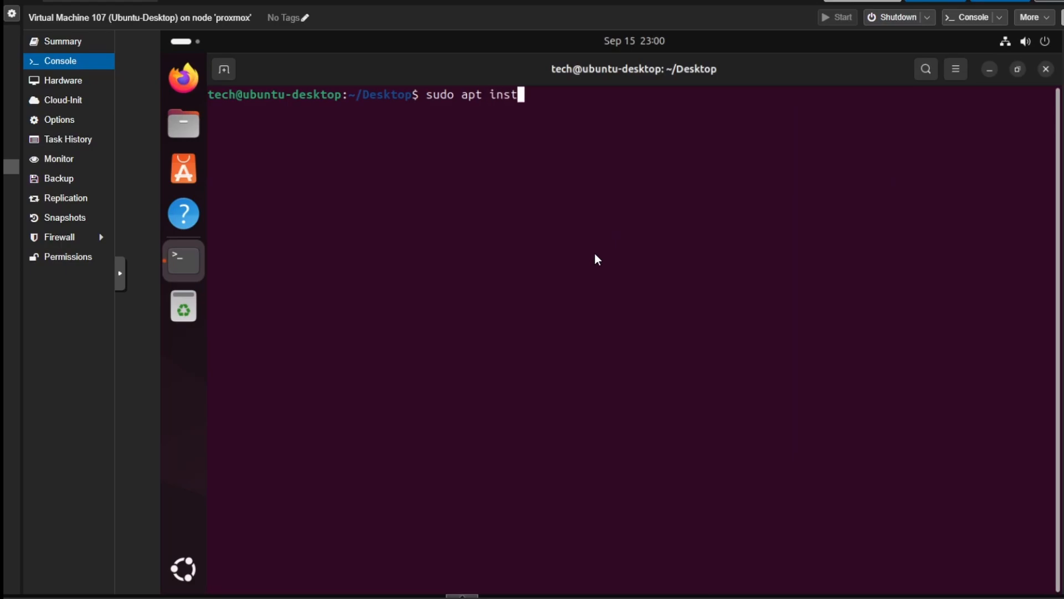
{"action": "type", "text": "all xrdp -y"}
{"action": "key", "text": "Return"}
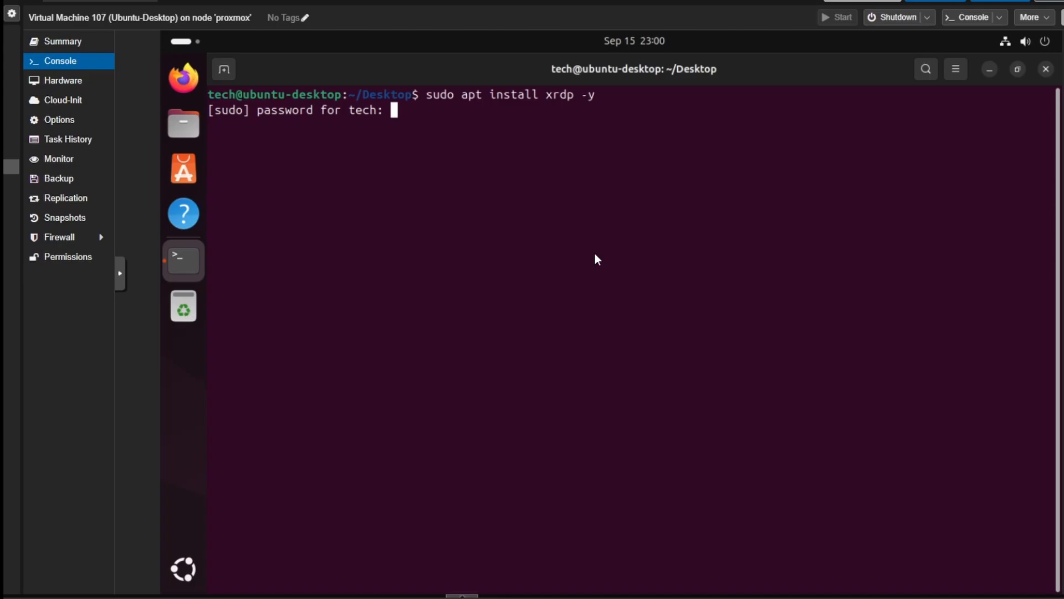
{"action": "key", "text": "Return"}
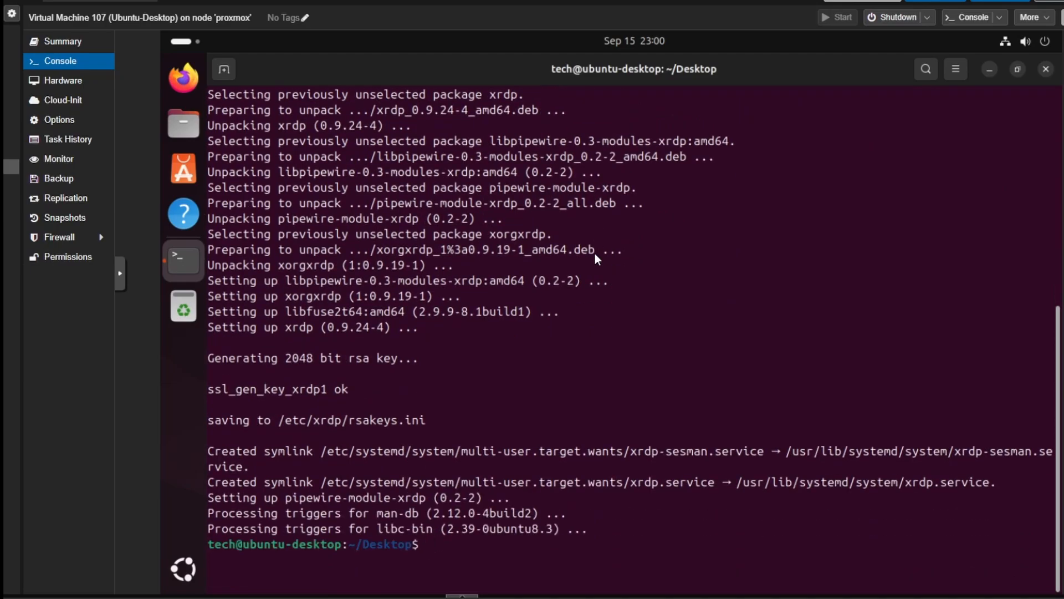
- Open /etc/xrdp/startwm.sh for editing with sudo nano
{"action": "type", "text": "sudo nano /etc/xrdp/"}
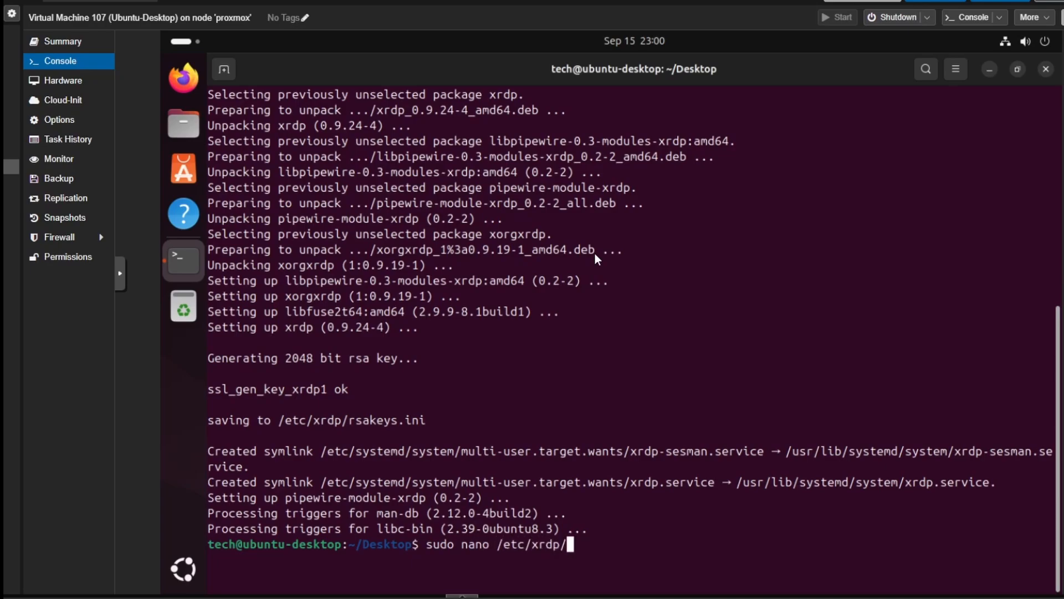
{"action": "type", "text": "st"}
{"action": "key", "text": "Tab"}
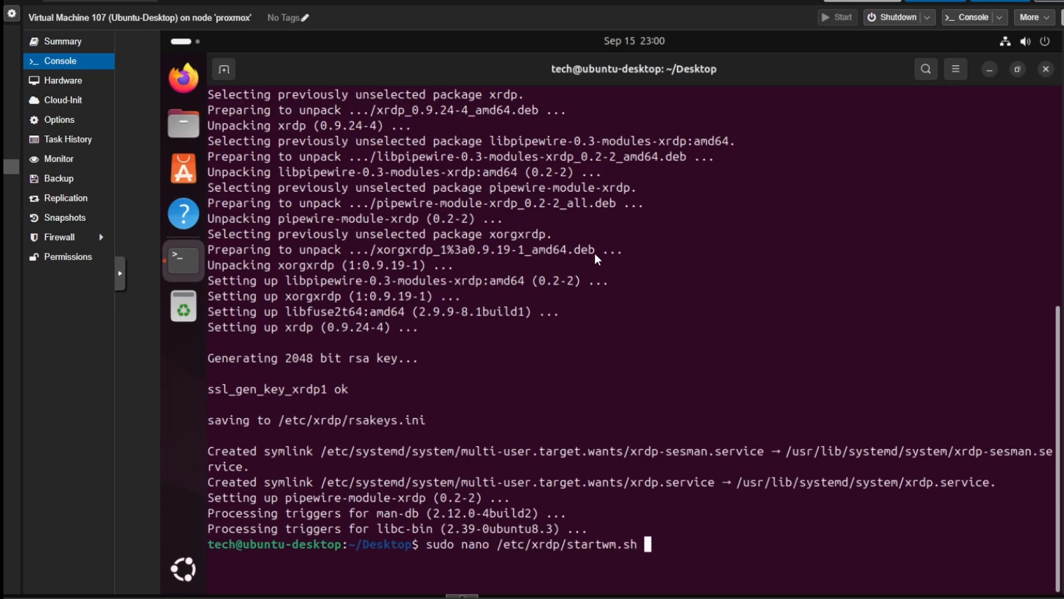
{"action": "key", "text": "Return"}
- Add export DESKTOP_SESSION=ubuntu, GNOME_SHELL_SESSION_MODE=ubuntu and XDG_CURRENT_DESKTOP=ubuntu:GNOME lines below the header comments, then save the file
{"action": "key", "text": "Down"}
{"action": "key", "text": "Down"}
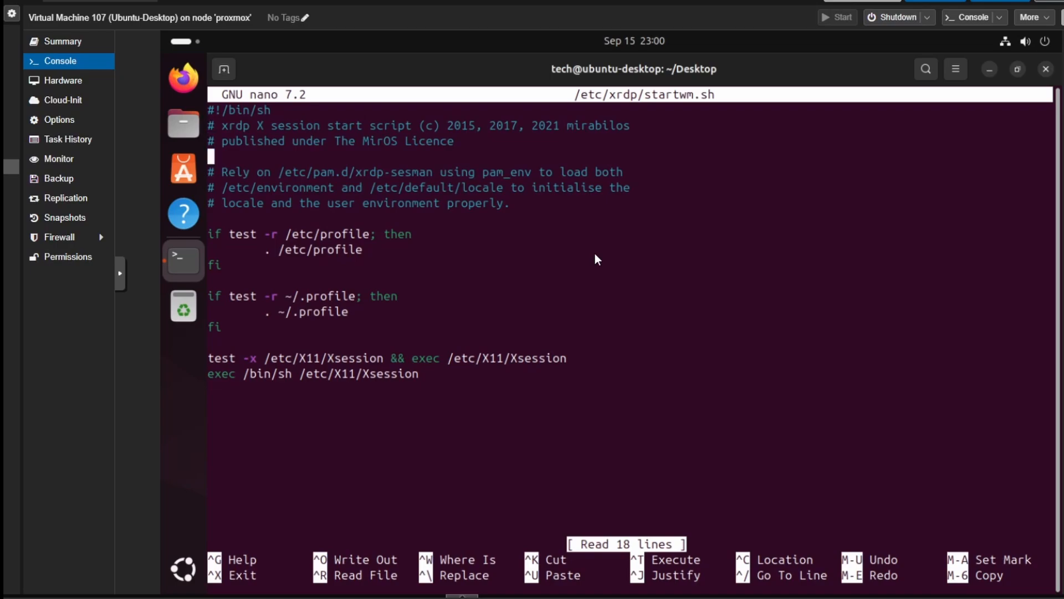
{"action": "key", "text": "Return"}
{"action": "key", "text": "Up"}
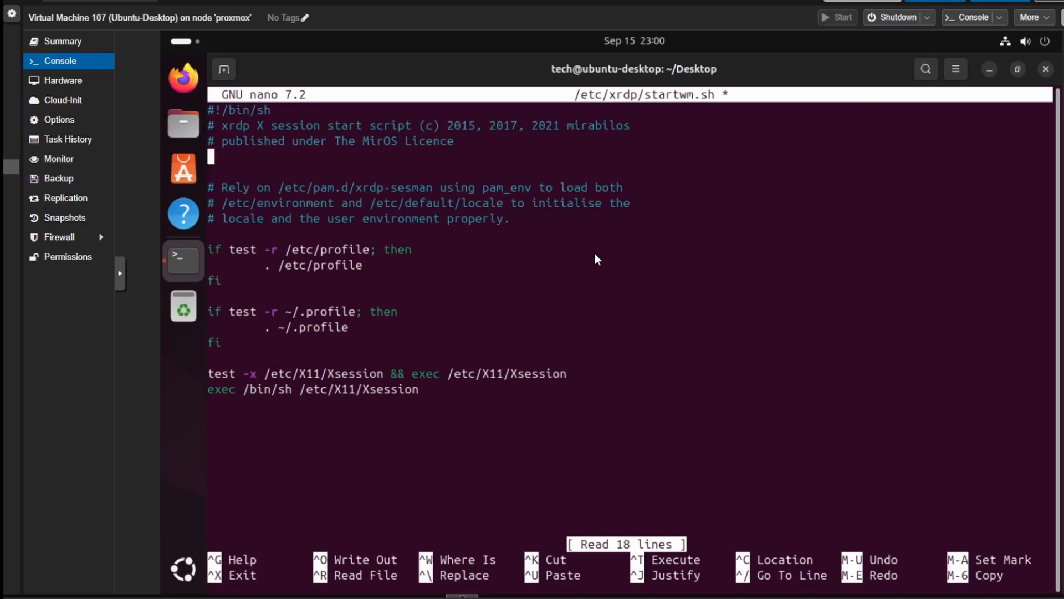
{"action": "type", "text": "export DESKTOP_SESSION=ubun"}
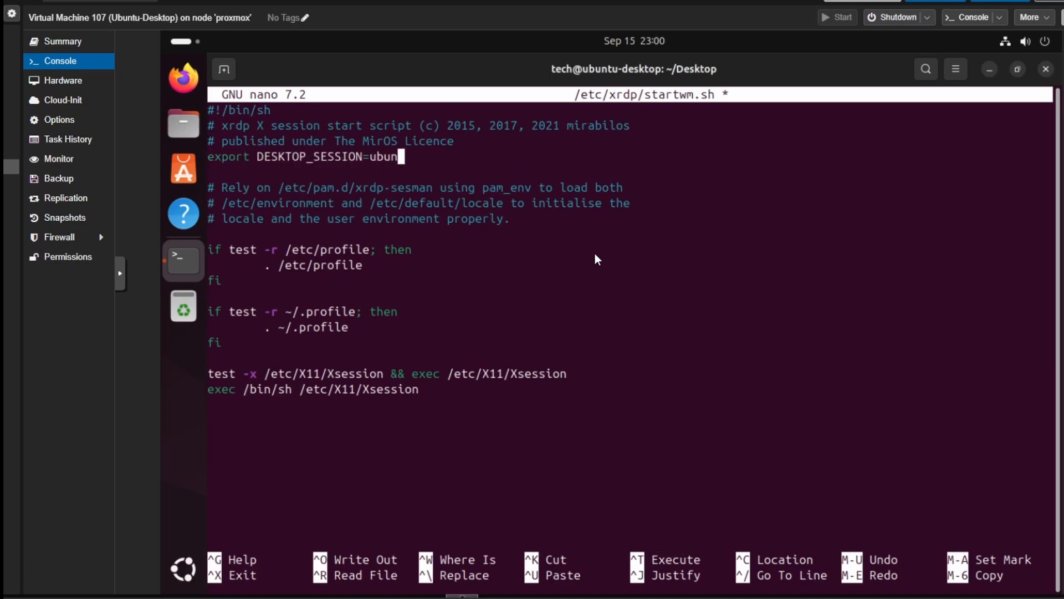
{"action": "type", "text": "tu"}
{"action": "key", "text": "Return"}
{"action": "type", "text": "export"}
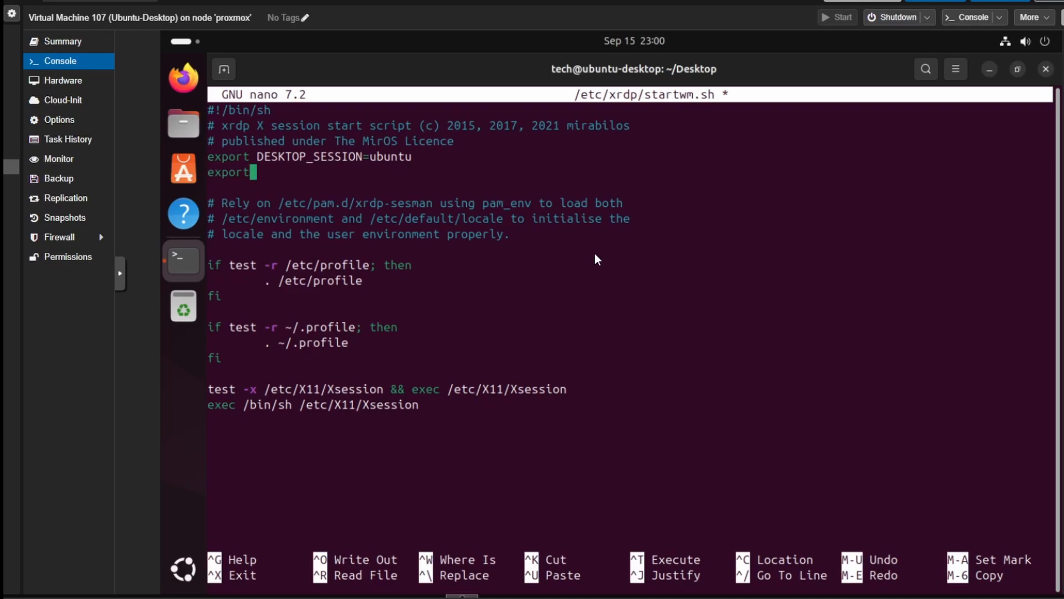
{"action": "type", "text": " GNOME_SHELL"}
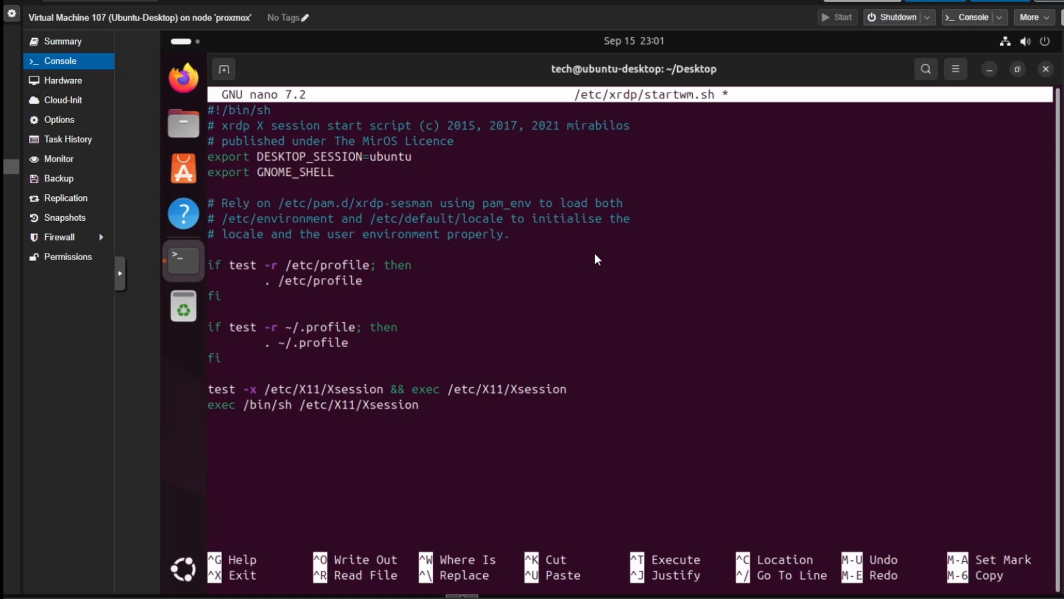
{"action": "type", "text": "_SESSION_MODE=ub"}
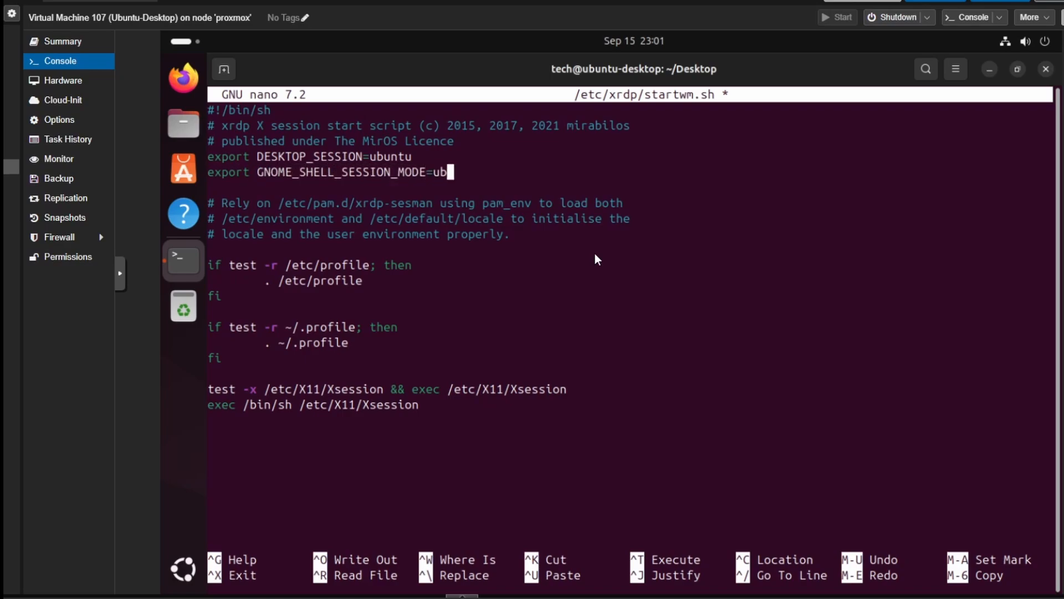
{"action": "type", "text": "untu"}
{"action": "key", "text": "Return"}
{"action": "type", "text": "export XDG_"}
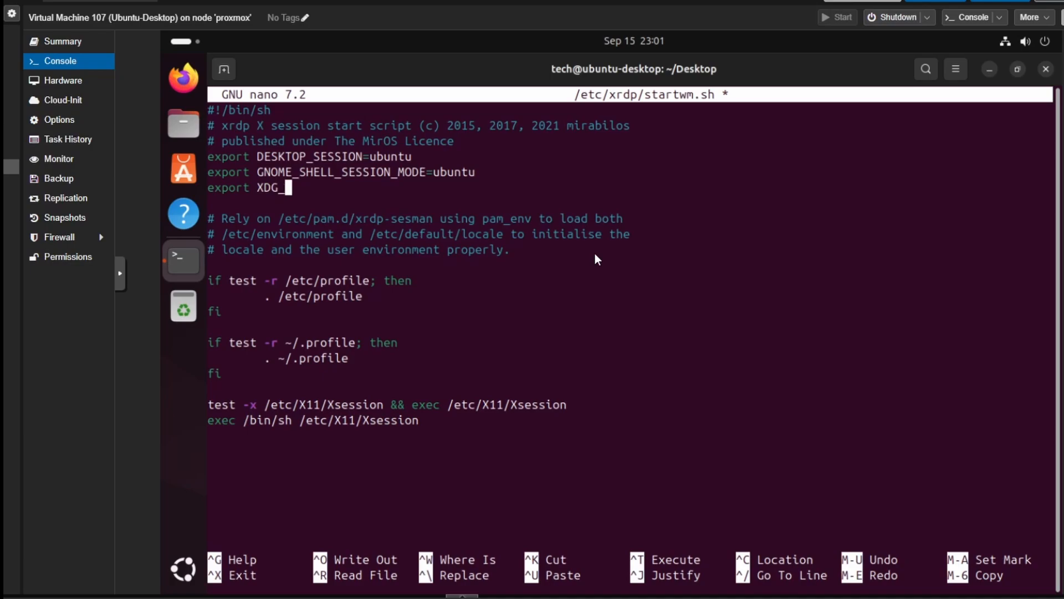
{"action": "type", "text": "CURRENT_DESKTOP=ubuntu:"}
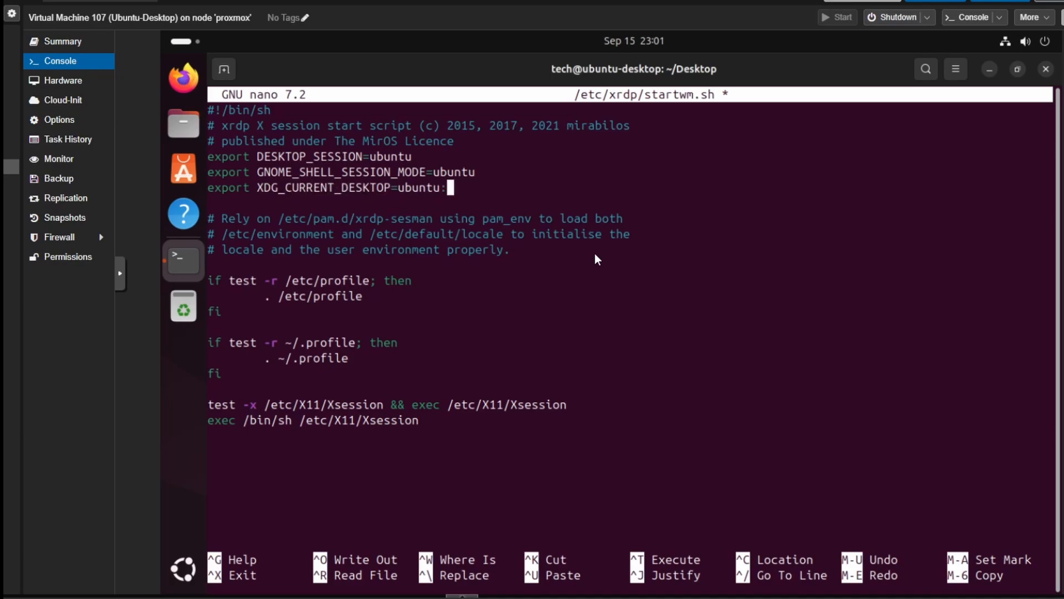
{"action": "type", "text": "GNOME"}
{"action": "key", "text": "ctrl+x"}
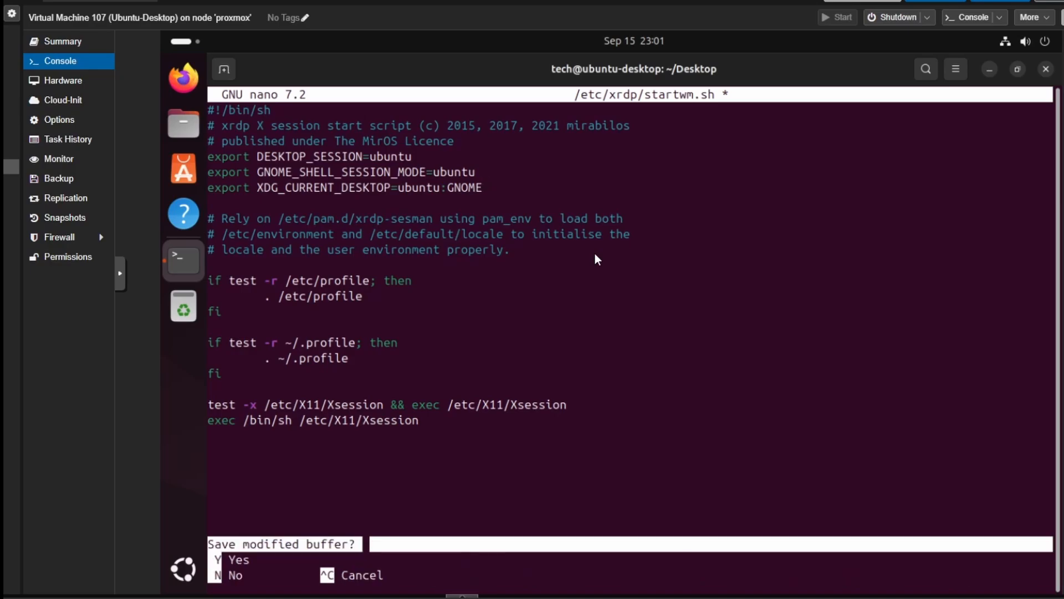
{"action": "key", "text": "y"}
{"action": "key", "text": "Return"}
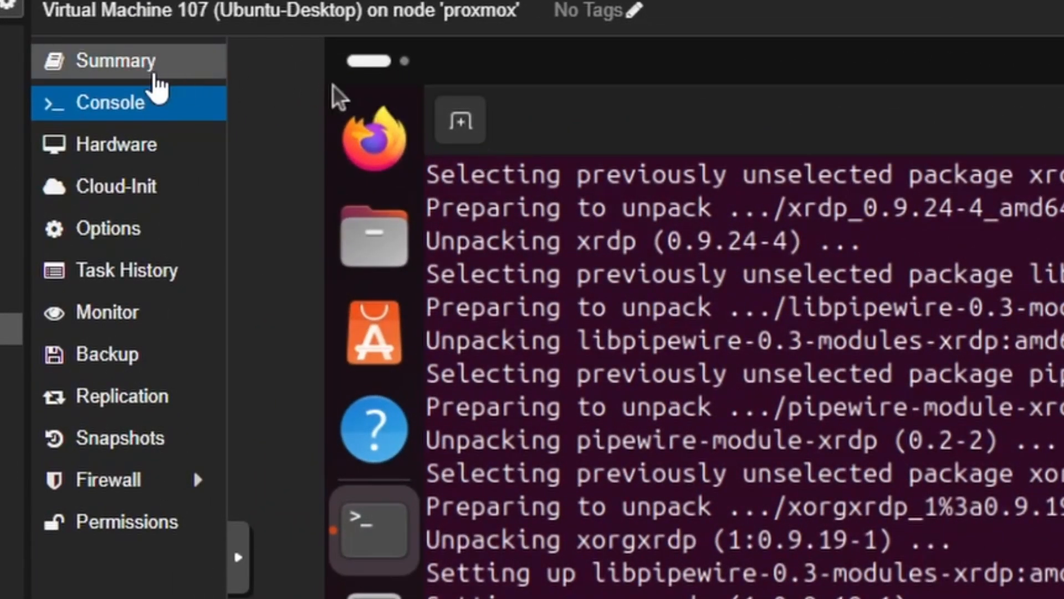
- Log out of the Ubuntu desktop session in the VM console
{"action": "left_click", "coordinate": [152, 66]}
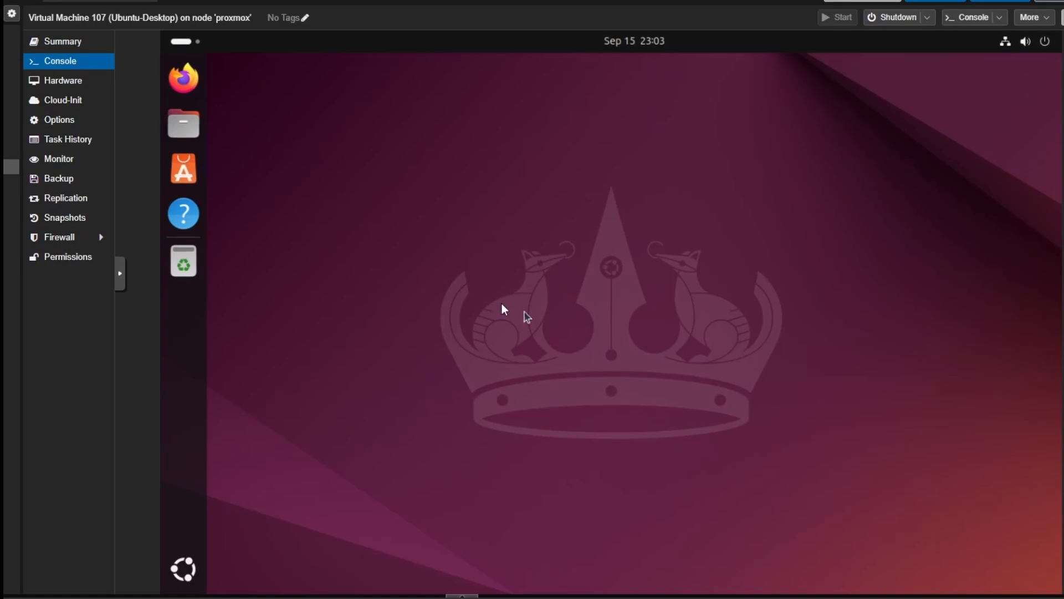
{"action": "left_click", "coordinate": [1036, 43]}
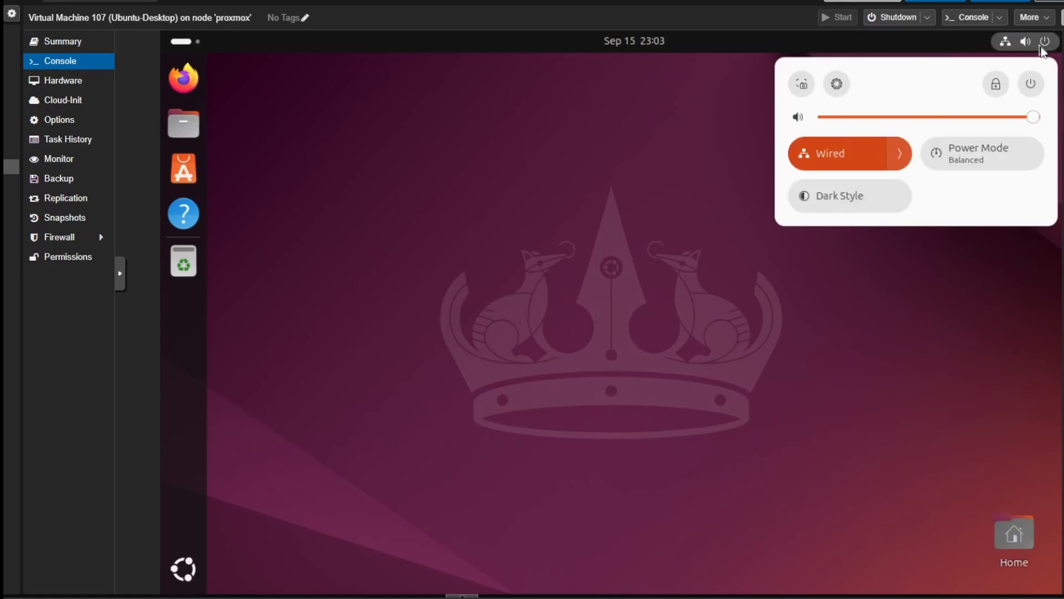
{"action": "left_click", "coordinate": [1028, 86]}
{"action": "left_click", "coordinate": [844, 259]}
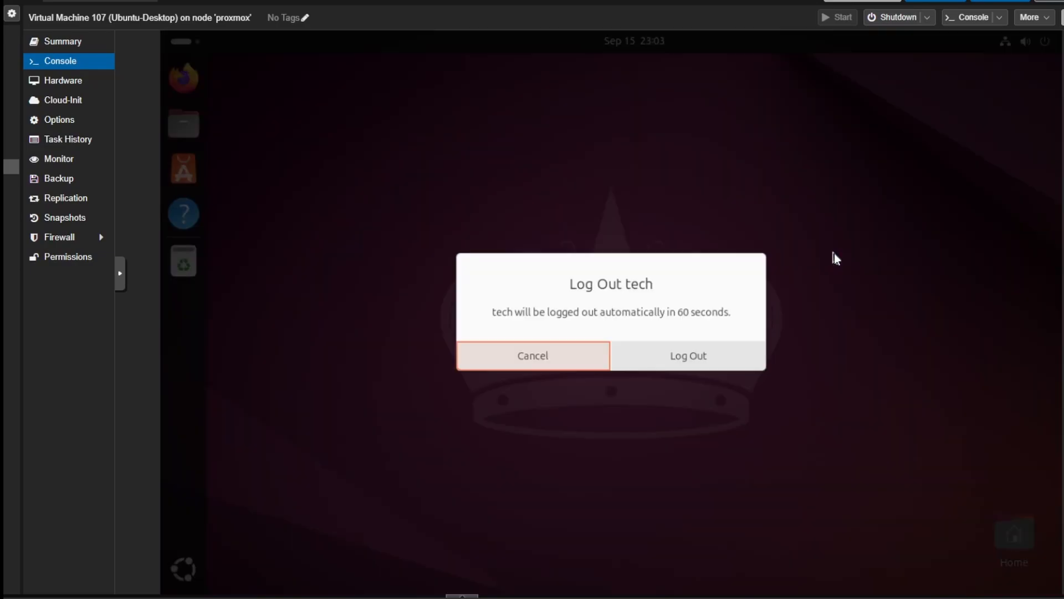
{"action": "left_click", "coordinate": [687, 352]}
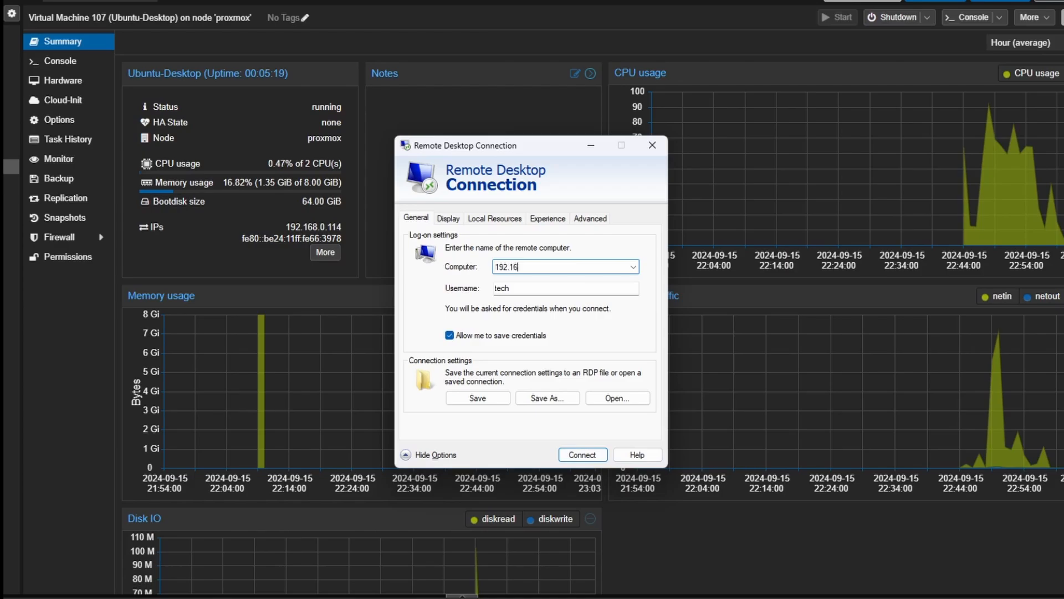
- Connect with Remote Desktop Connection to 192.168.0.114, skipping future identity warnings and entering the account password
{"action": "type", "text": ".0.114"}
{"action": "left_click", "coordinate": [575, 456]}
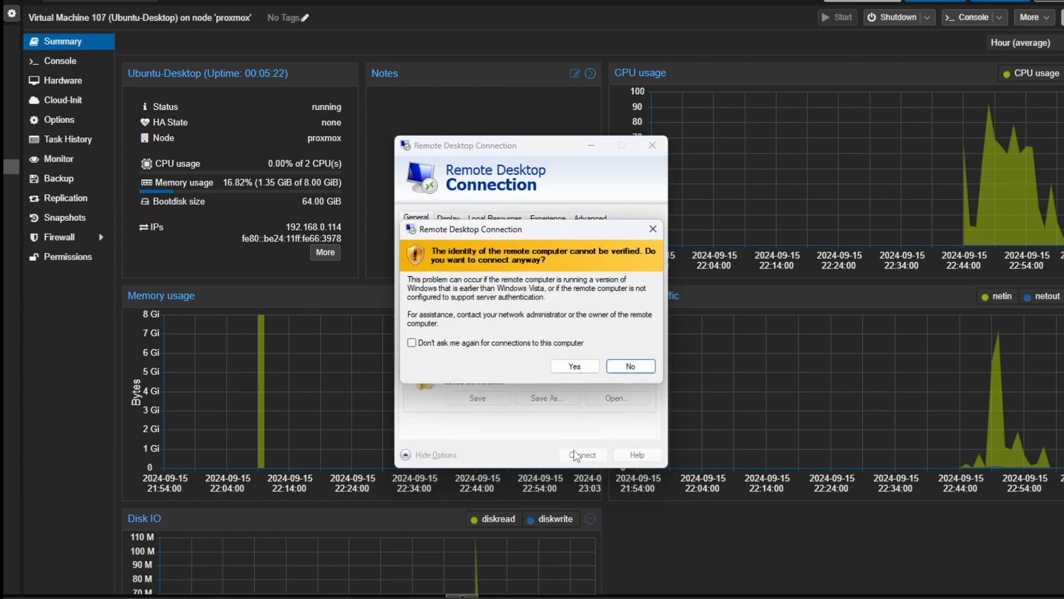
{"action": "left_click", "coordinate": [490, 343]}
{"action": "left_click", "coordinate": [569, 368]}
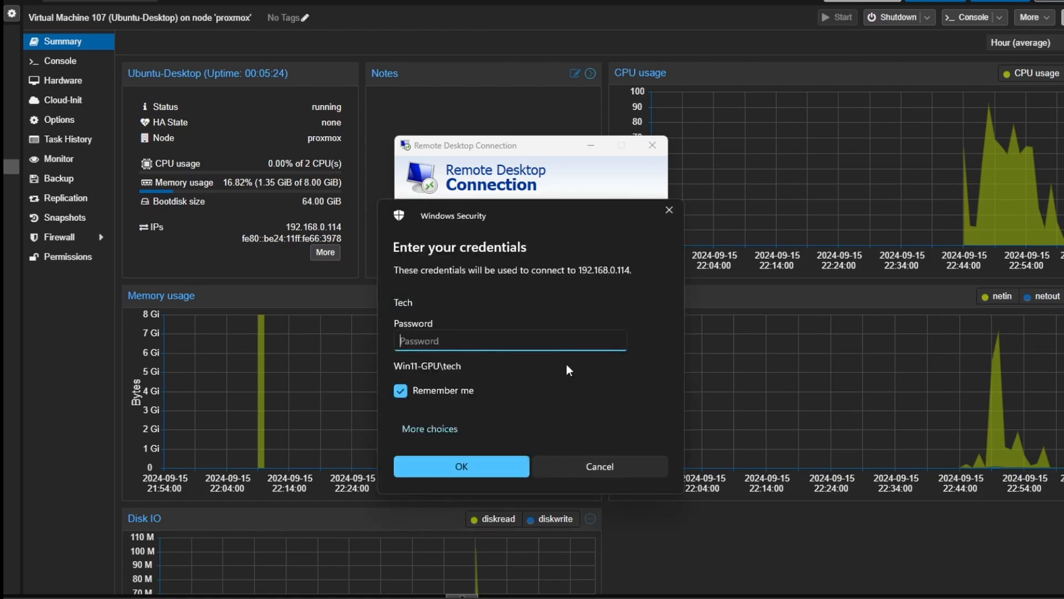
{"action": "type", "text": "***********"}
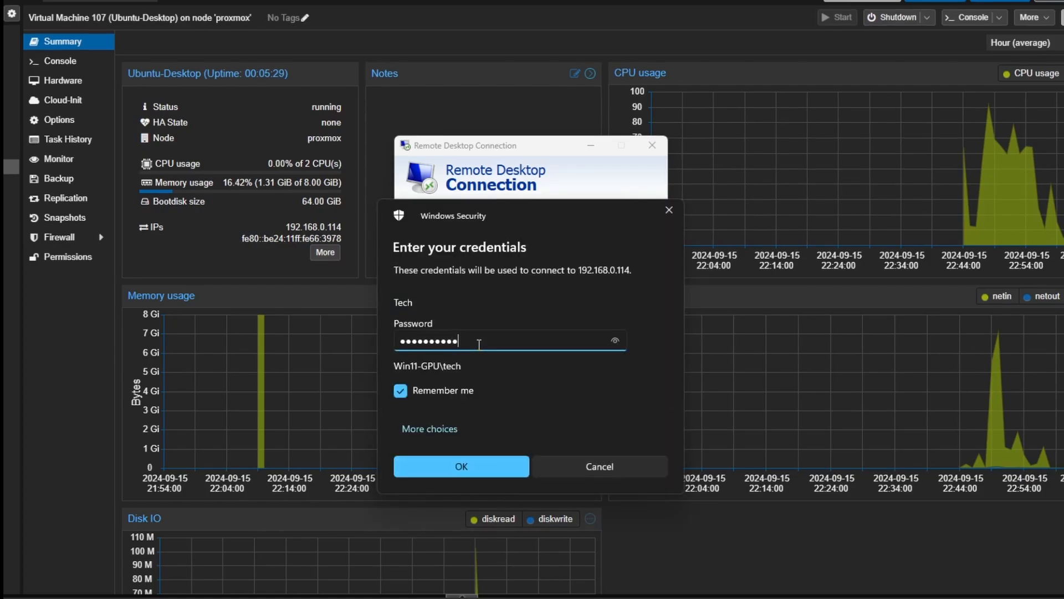
{"action": "key", "text": "Return"}
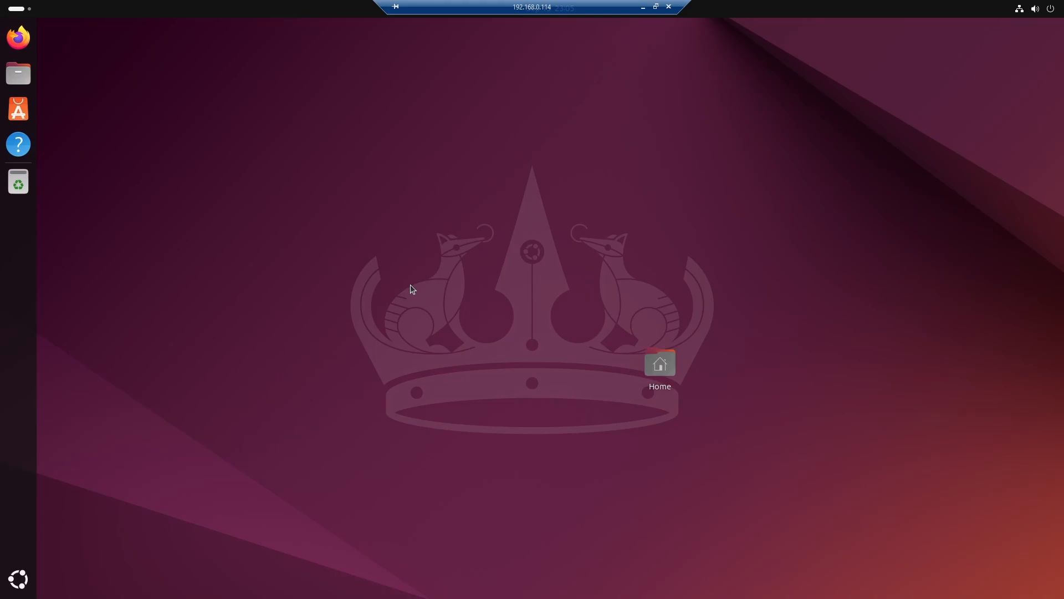
- Move the Home icon to the desktop's top-left corner and open Display Settings from the desktop menu
{"action": "left_click_drag", "start_coordinate": [660, 364], "coordinate": [77, 46]}
{"action": "right_click", "coordinate": [411, 249]}
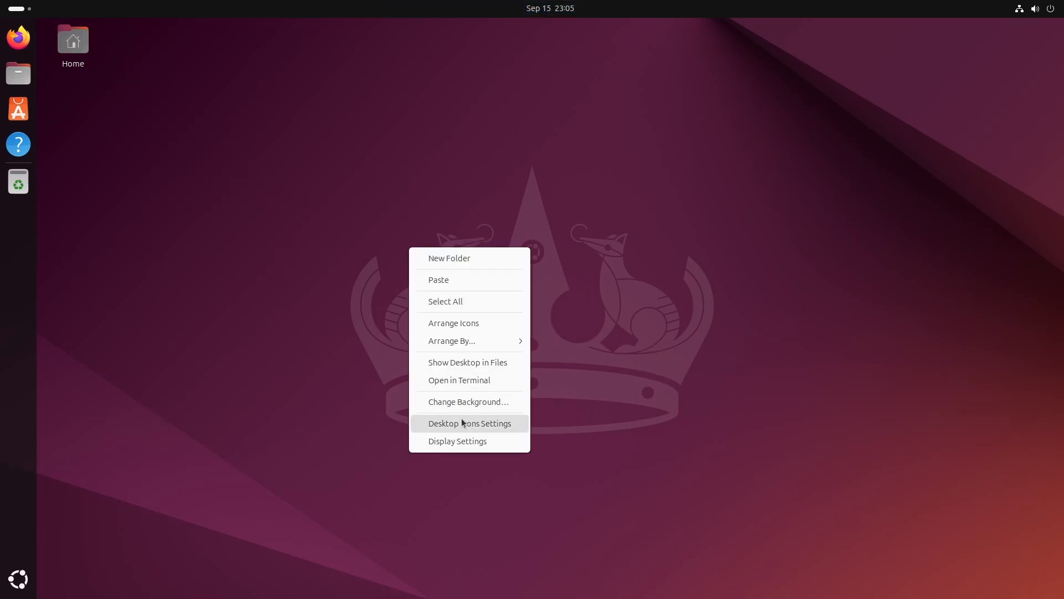
{"action": "left_click", "coordinate": [455, 442]}
- Open the Sound settings and run a speaker test on the xrdp-sink output device
{"action": "left_click", "coordinate": [320, 222]}
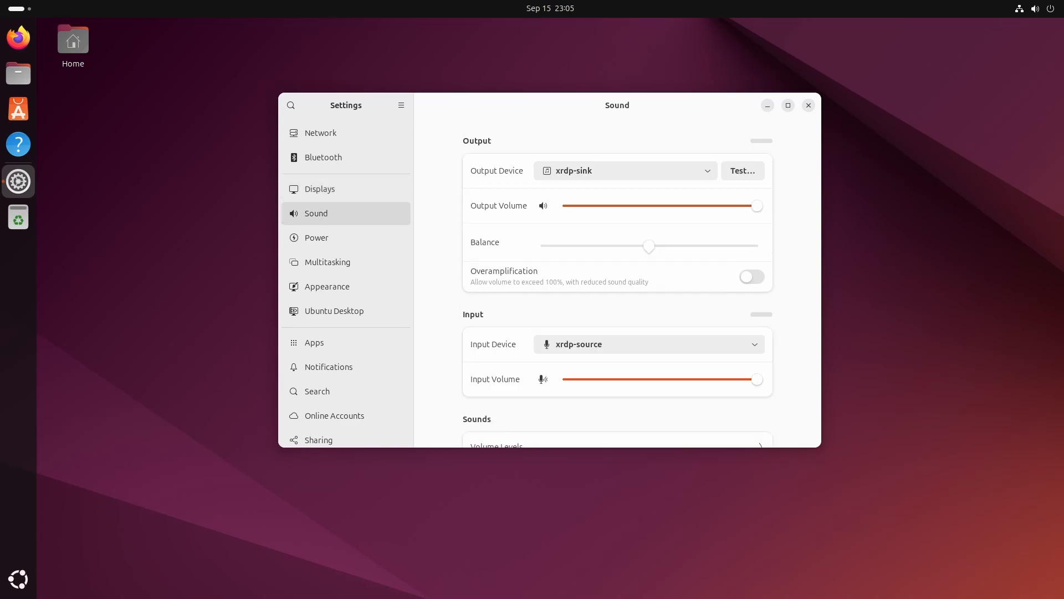
{"action": "left_click", "coordinate": [735, 172]}
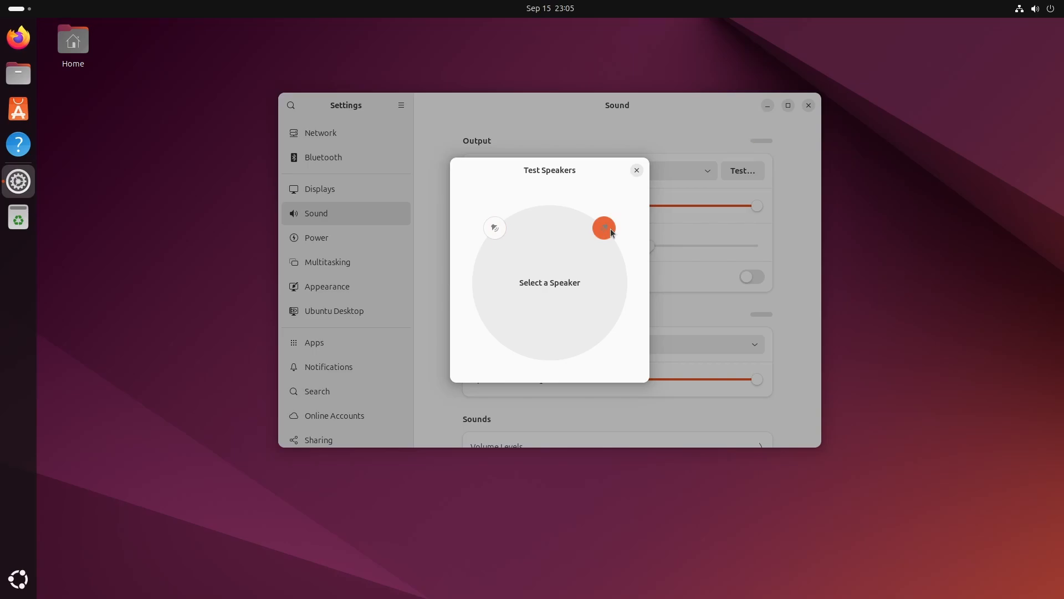
{"action": "left_click", "coordinate": [636, 170]}
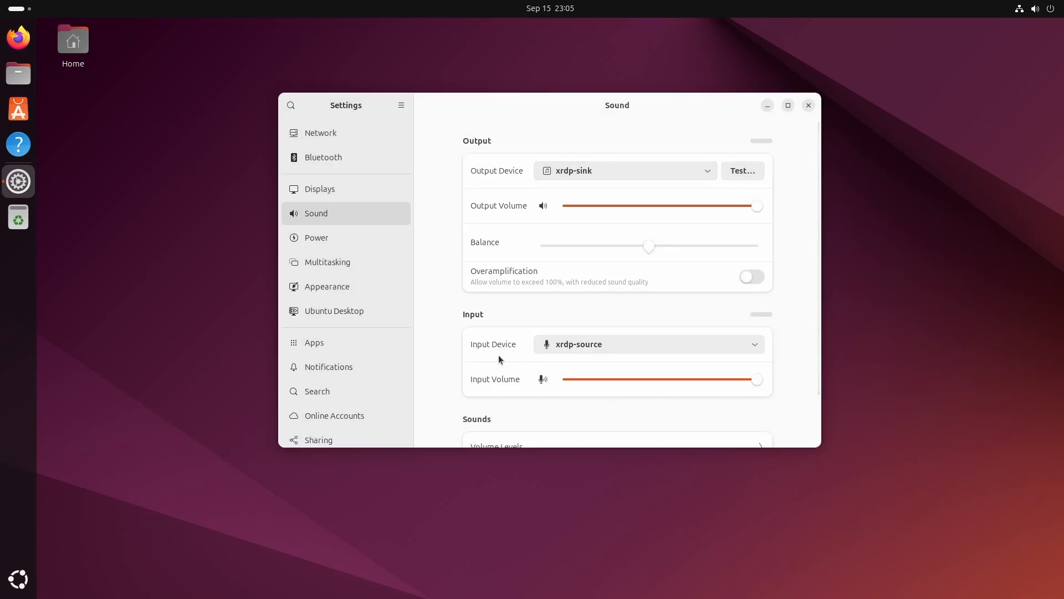
- Switch the Appearance style to Dark and choose the green accent color
{"action": "left_click", "coordinate": [327, 286]}
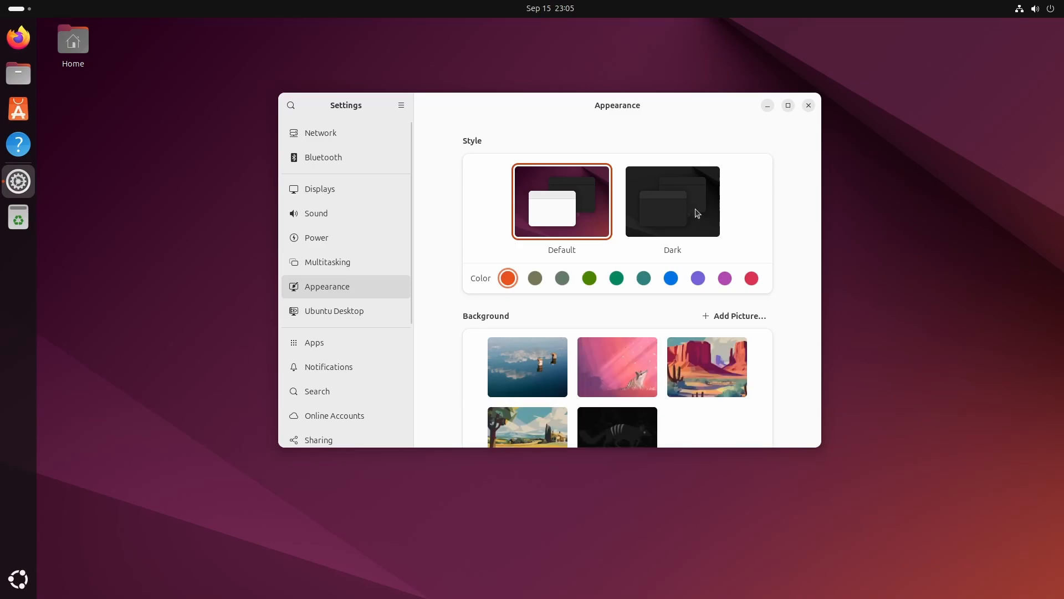
{"action": "left_click", "coordinate": [680, 217]}
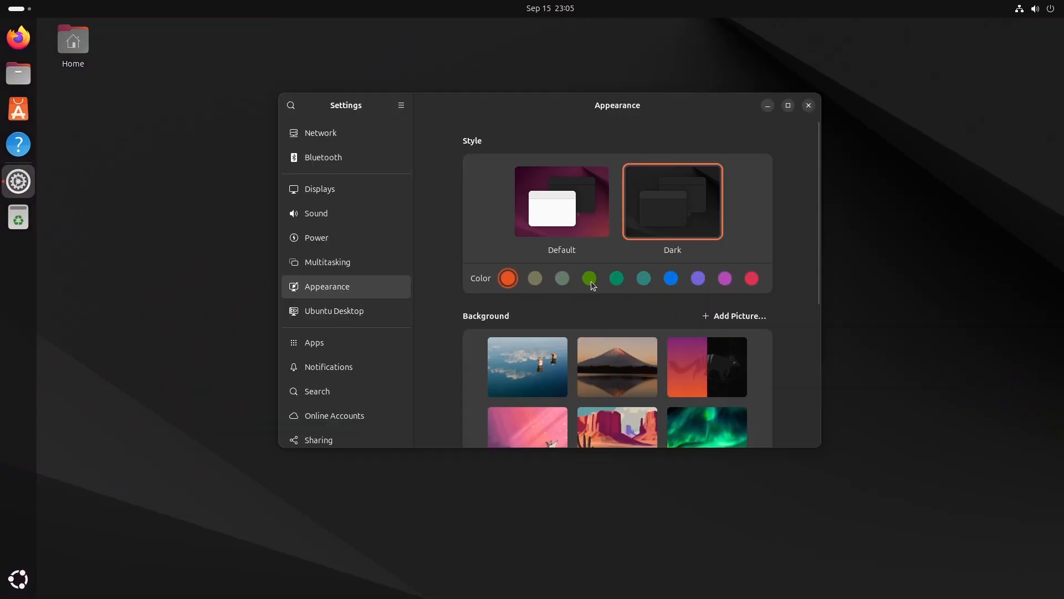
{"action": "left_click", "coordinate": [590, 279]}
- In Ubuntu Desktop settings, set desktop icon size to Tiny and position of new icons to Top Left
{"action": "left_click", "coordinate": [331, 312]}
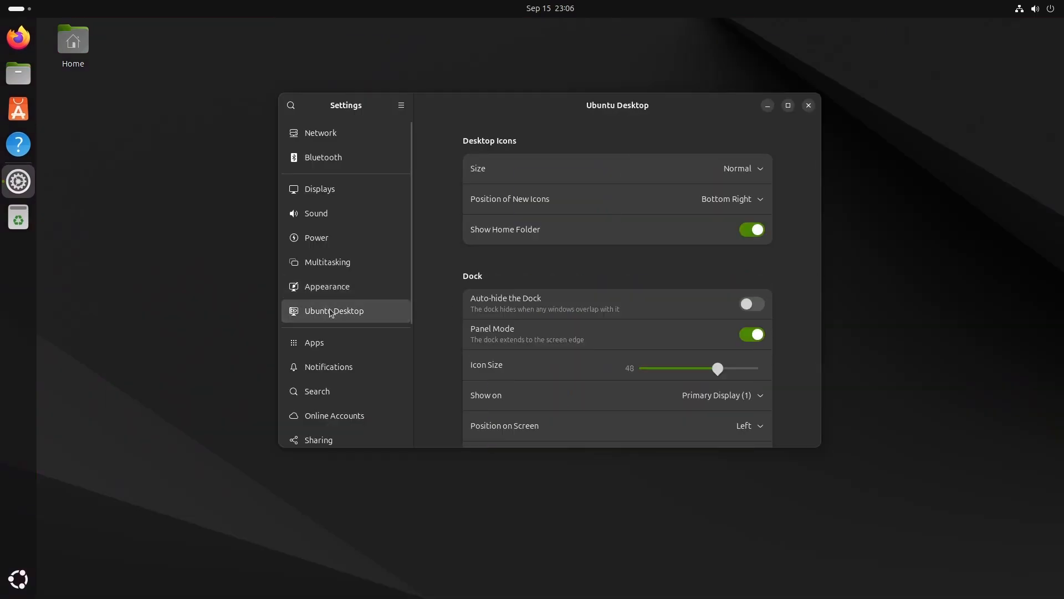
{"action": "left_click", "coordinate": [750, 170]}
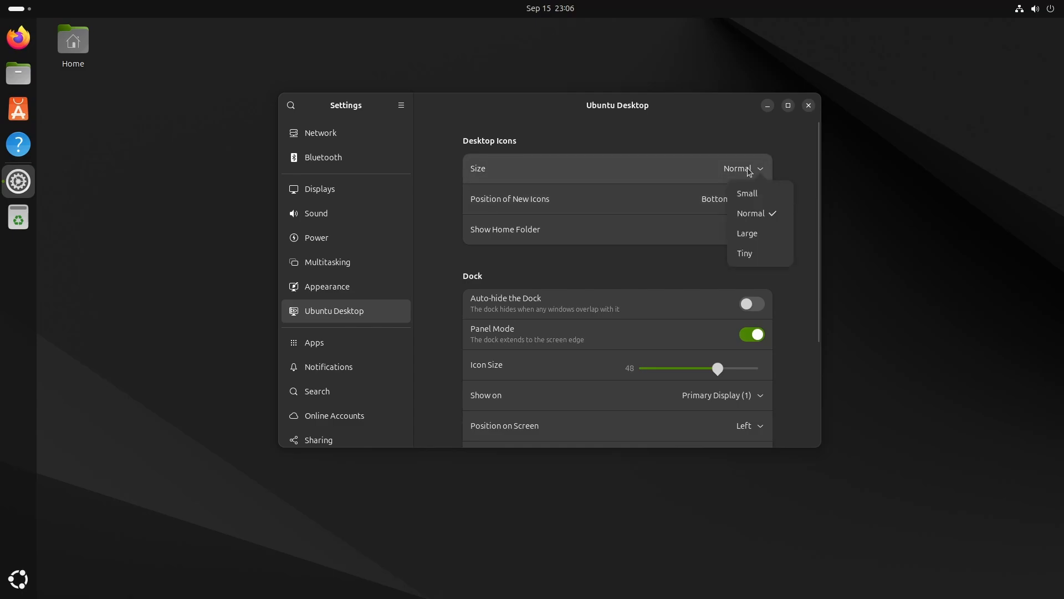
{"action": "left_click", "coordinate": [762, 254]}
{"action": "left_click", "coordinate": [754, 201]}
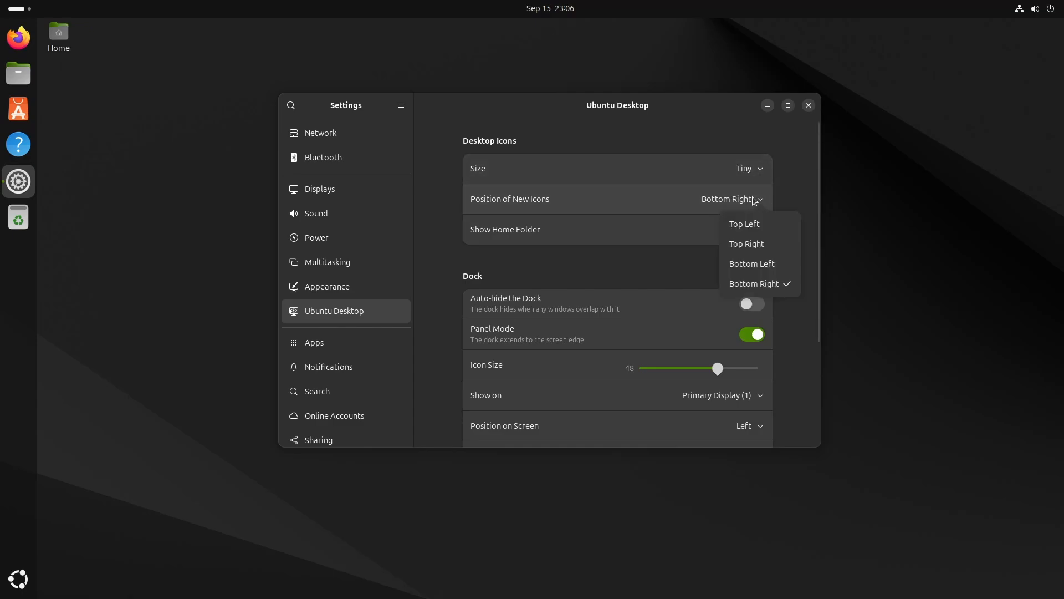
{"action": "left_click", "coordinate": [763, 222]}
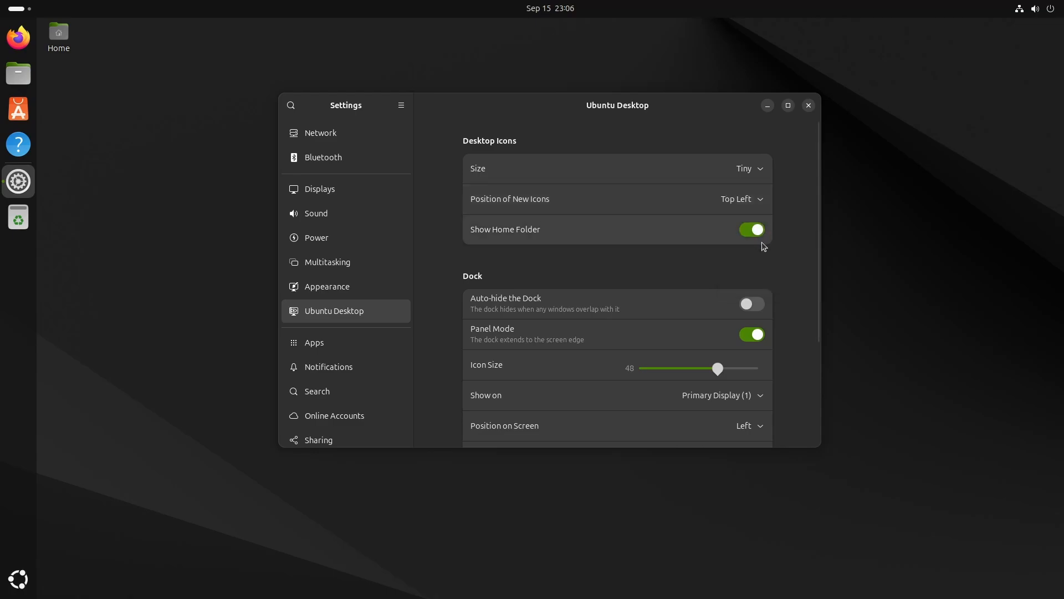